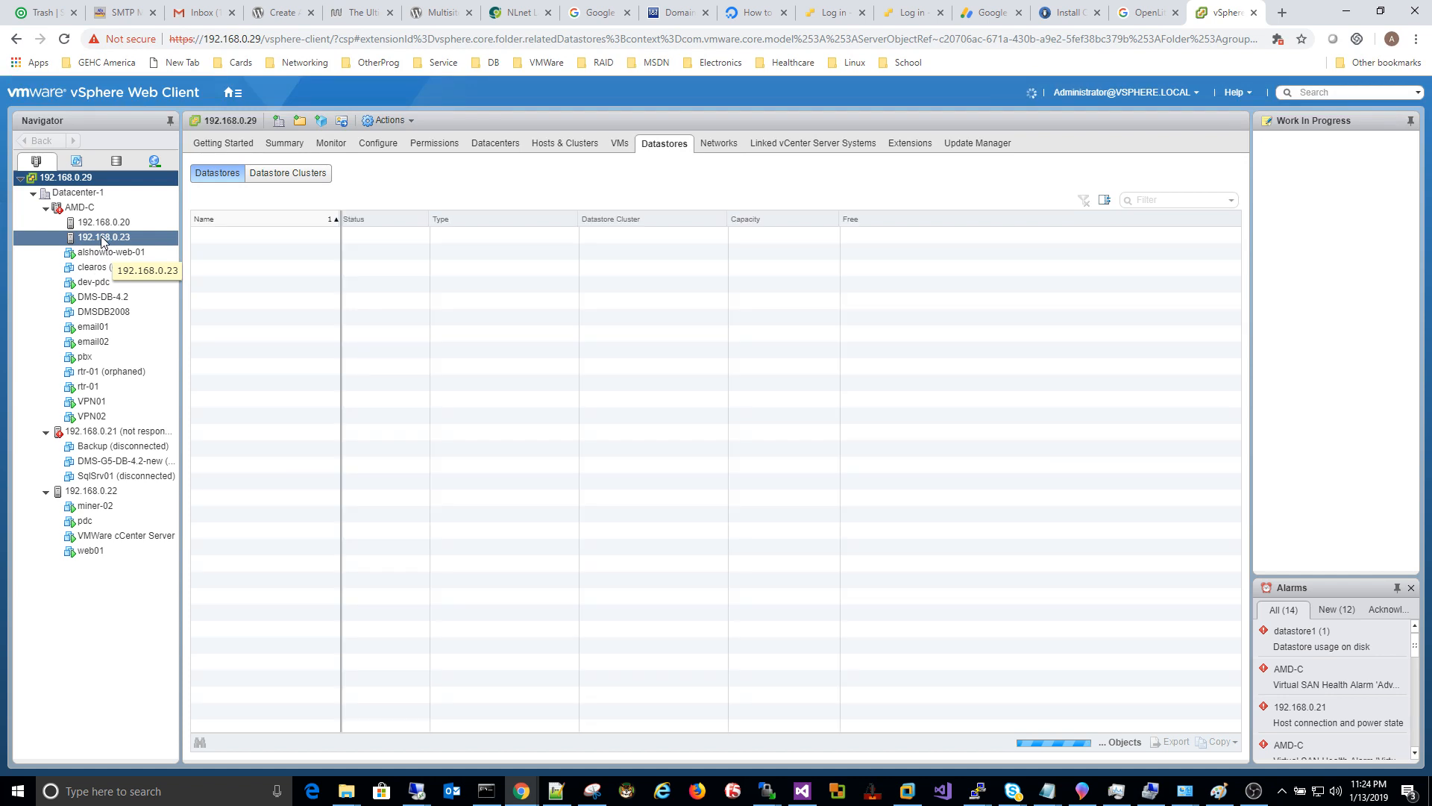
Step: Launch the New Virtual Machine wizard from host 192.168.0.20's actions menu
left_click(105, 223)
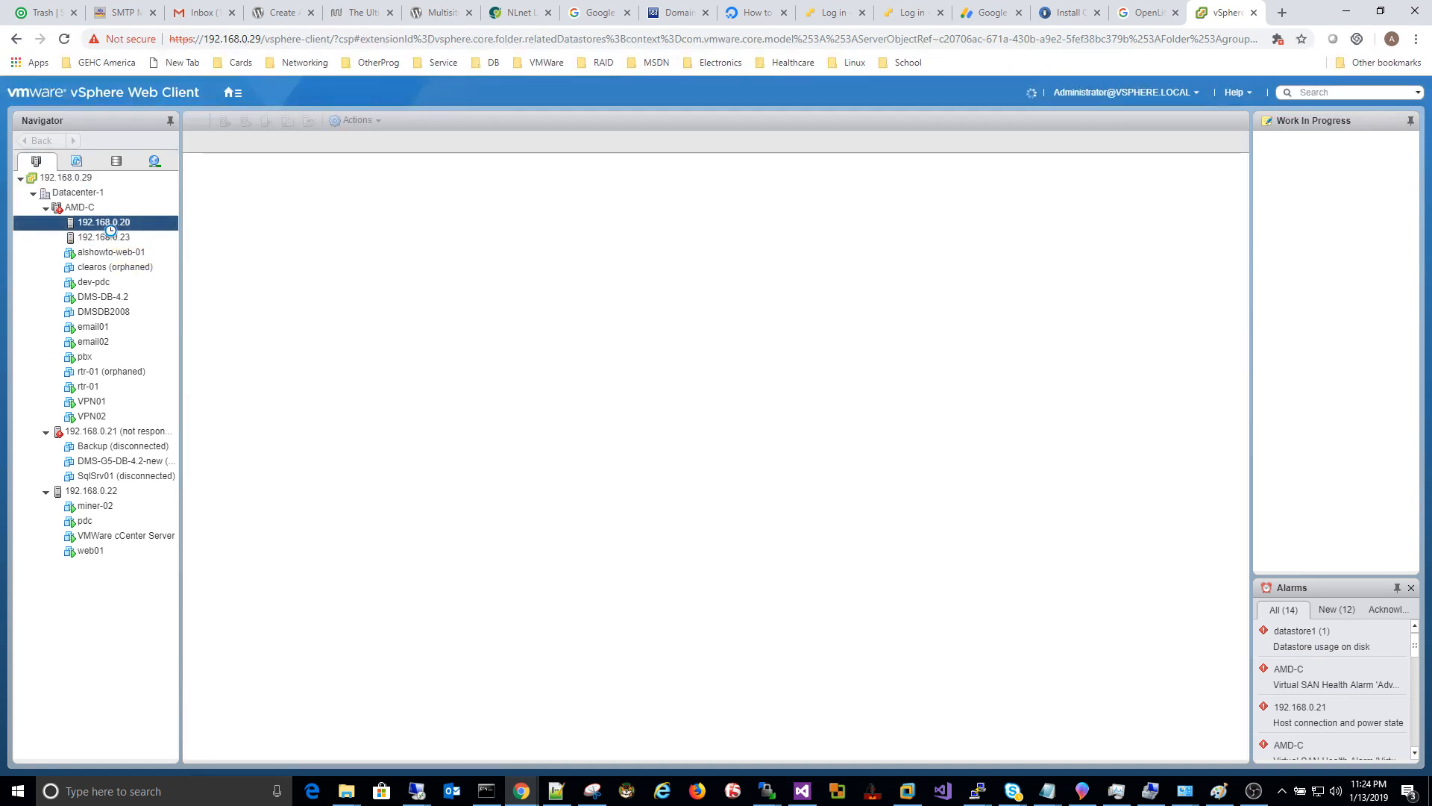
right_click(111, 231)
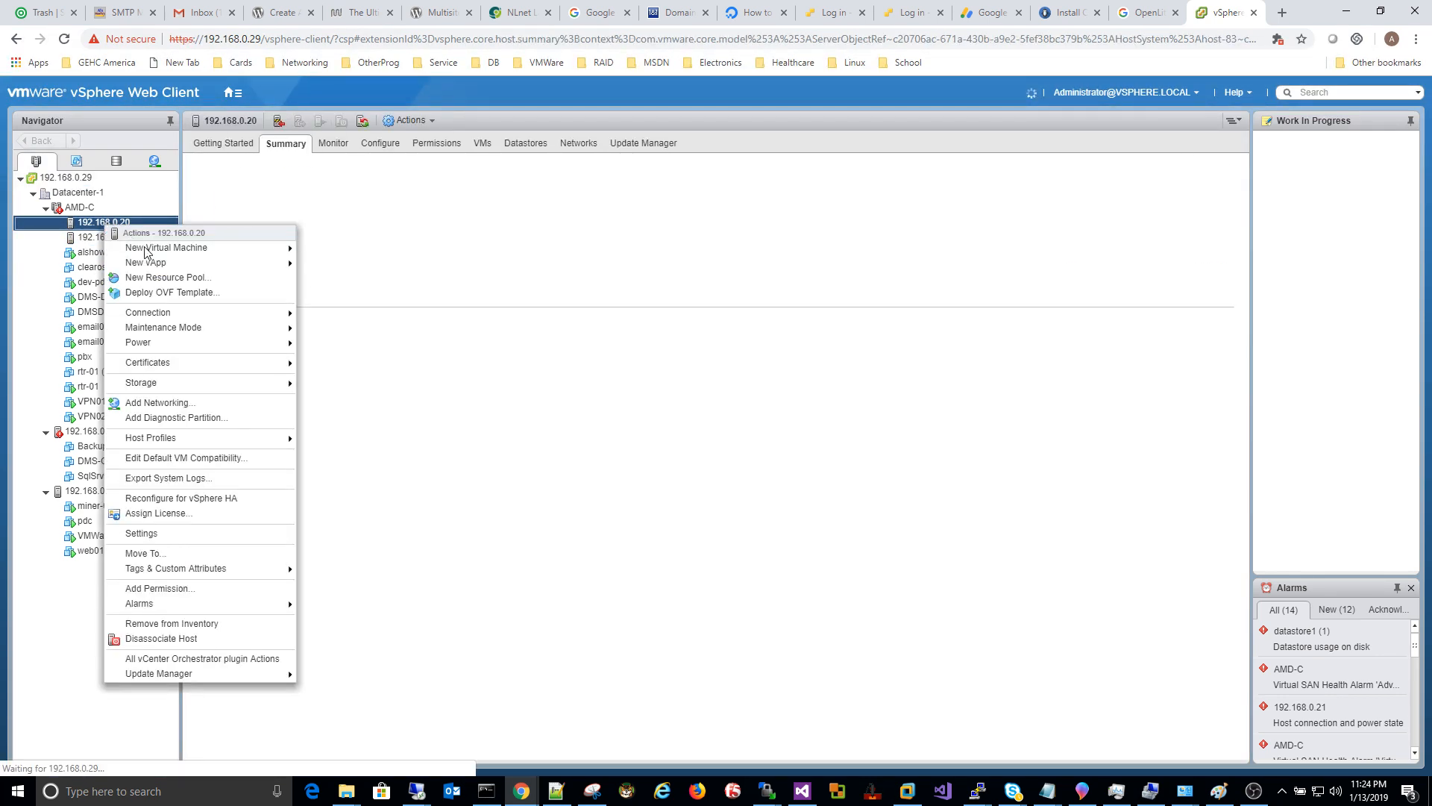
mouse_move(284, 249)
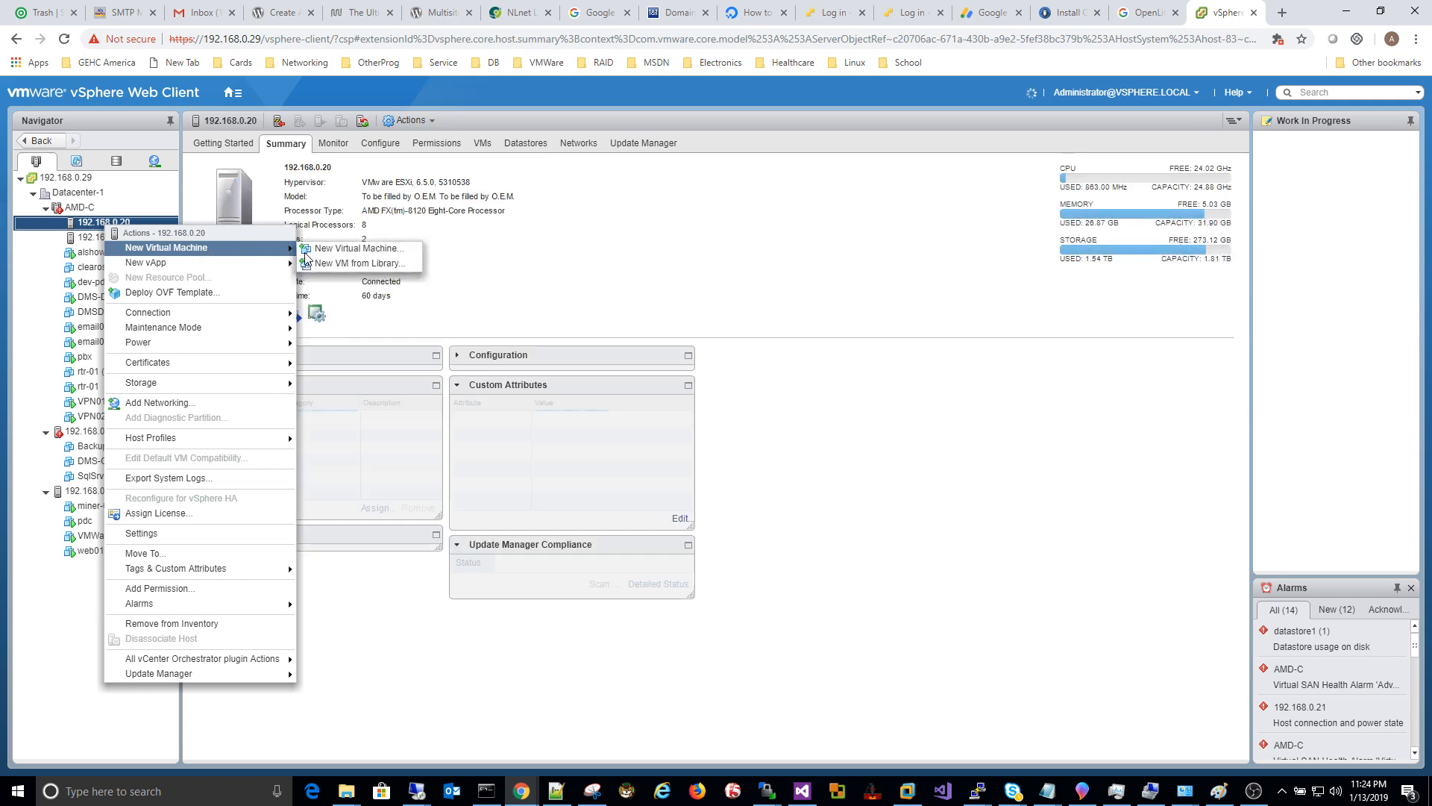
left_click(363, 252)
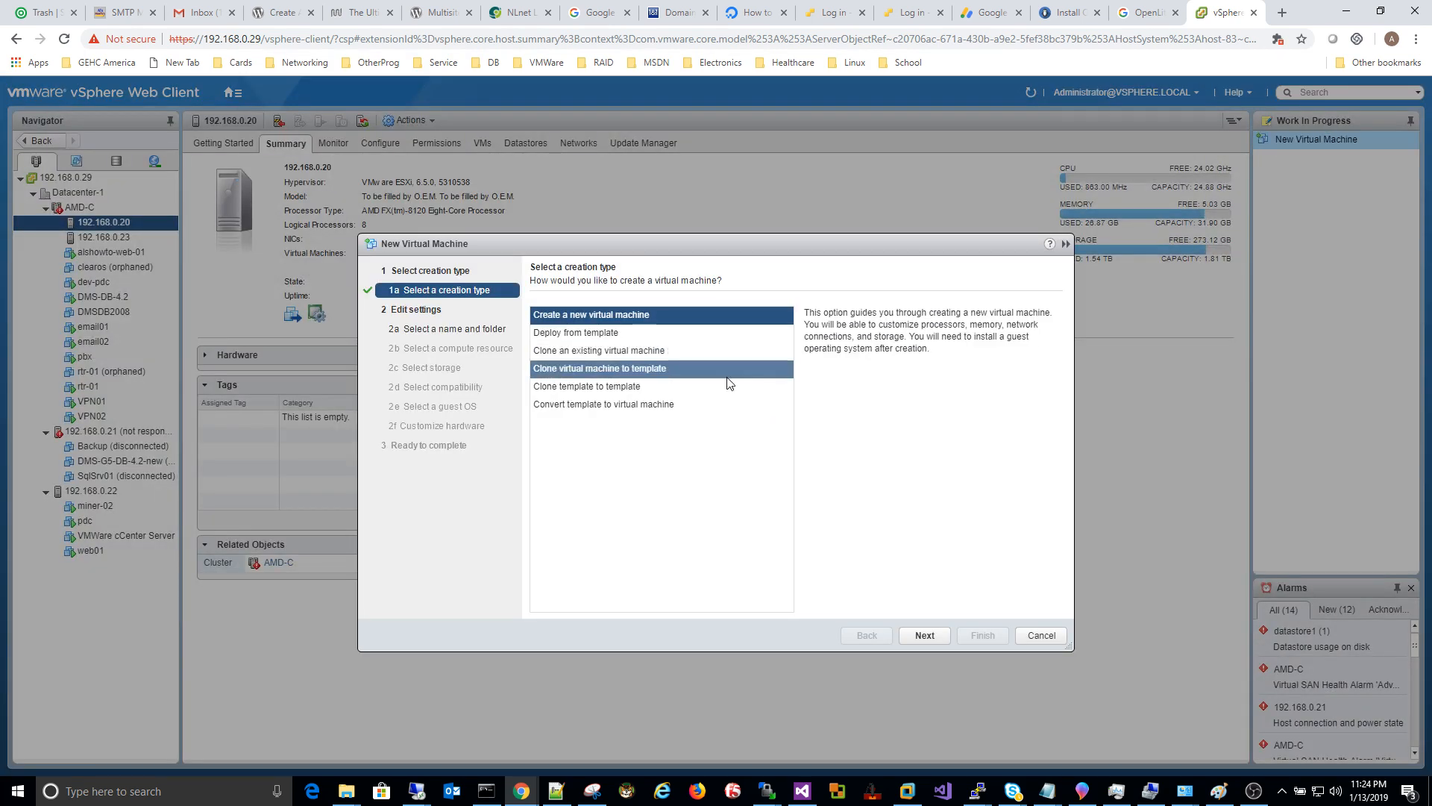
Step: Name the new VM alshowto-web02 and keep 192.168.0.20 as its compute resource
left_click(924, 637)
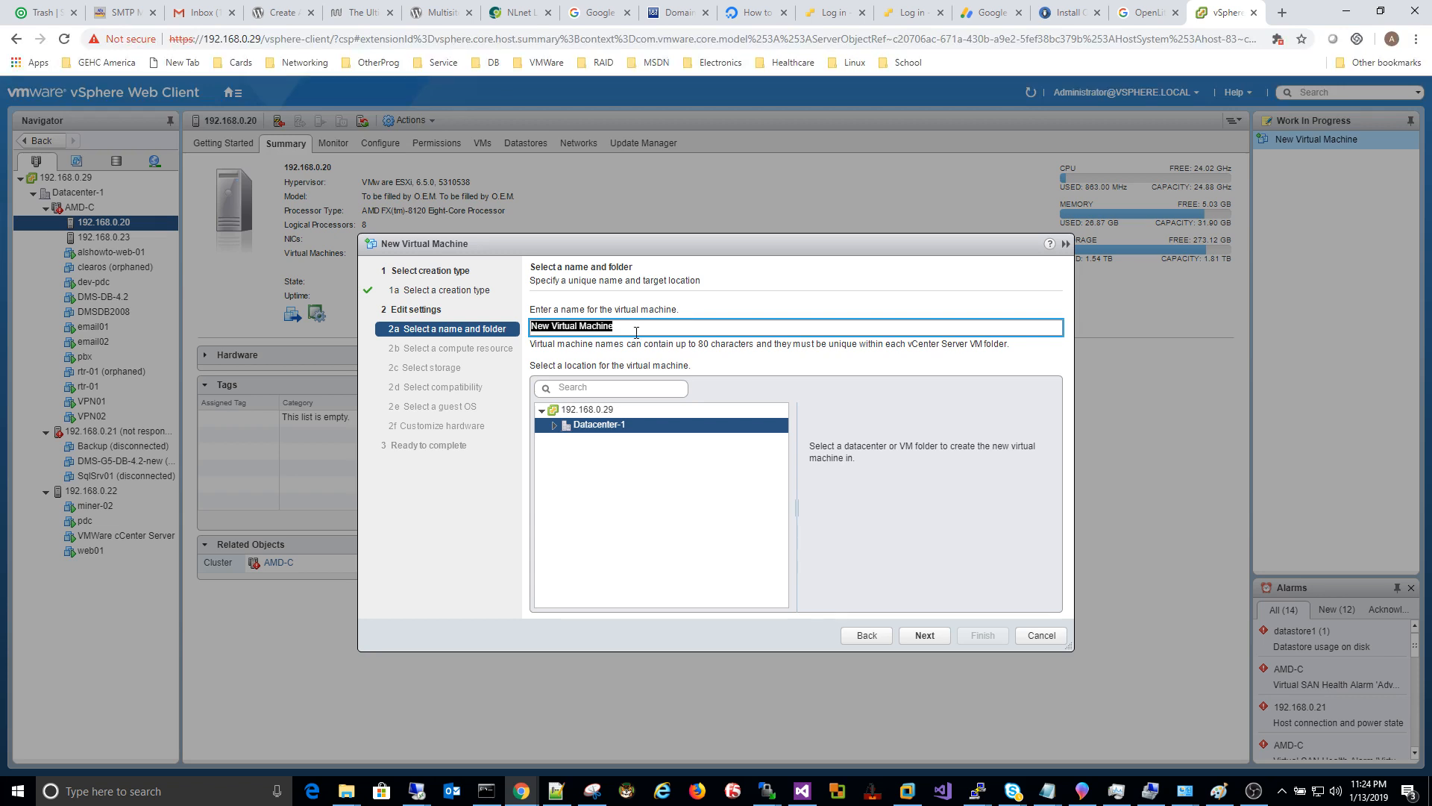
key("BackSpace")
left_click(930, 635)
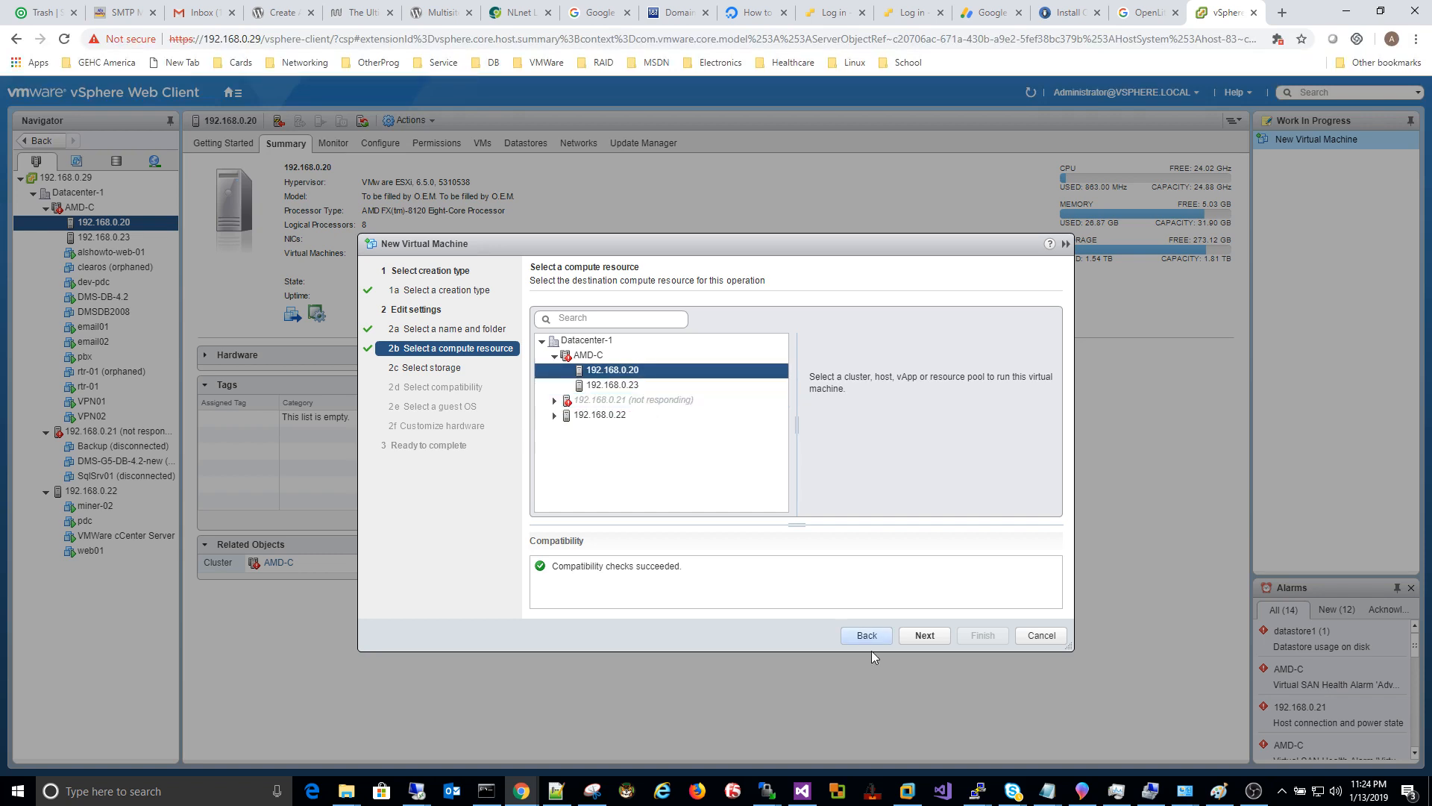
left_click(924, 636)
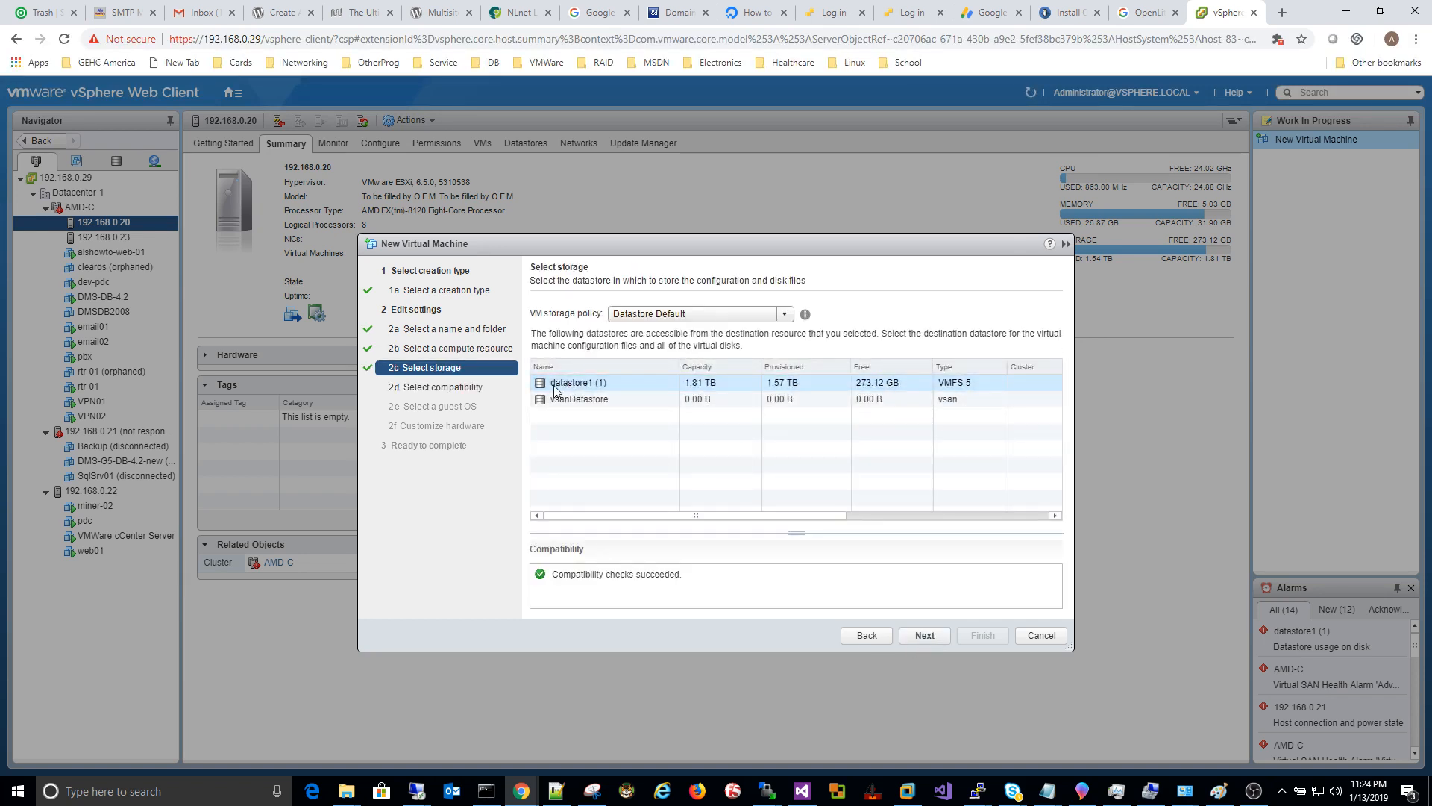
Step: Store the VM on datastore1 (1) and make it compatible with ESXi 6.5 and later
left_click(924, 634)
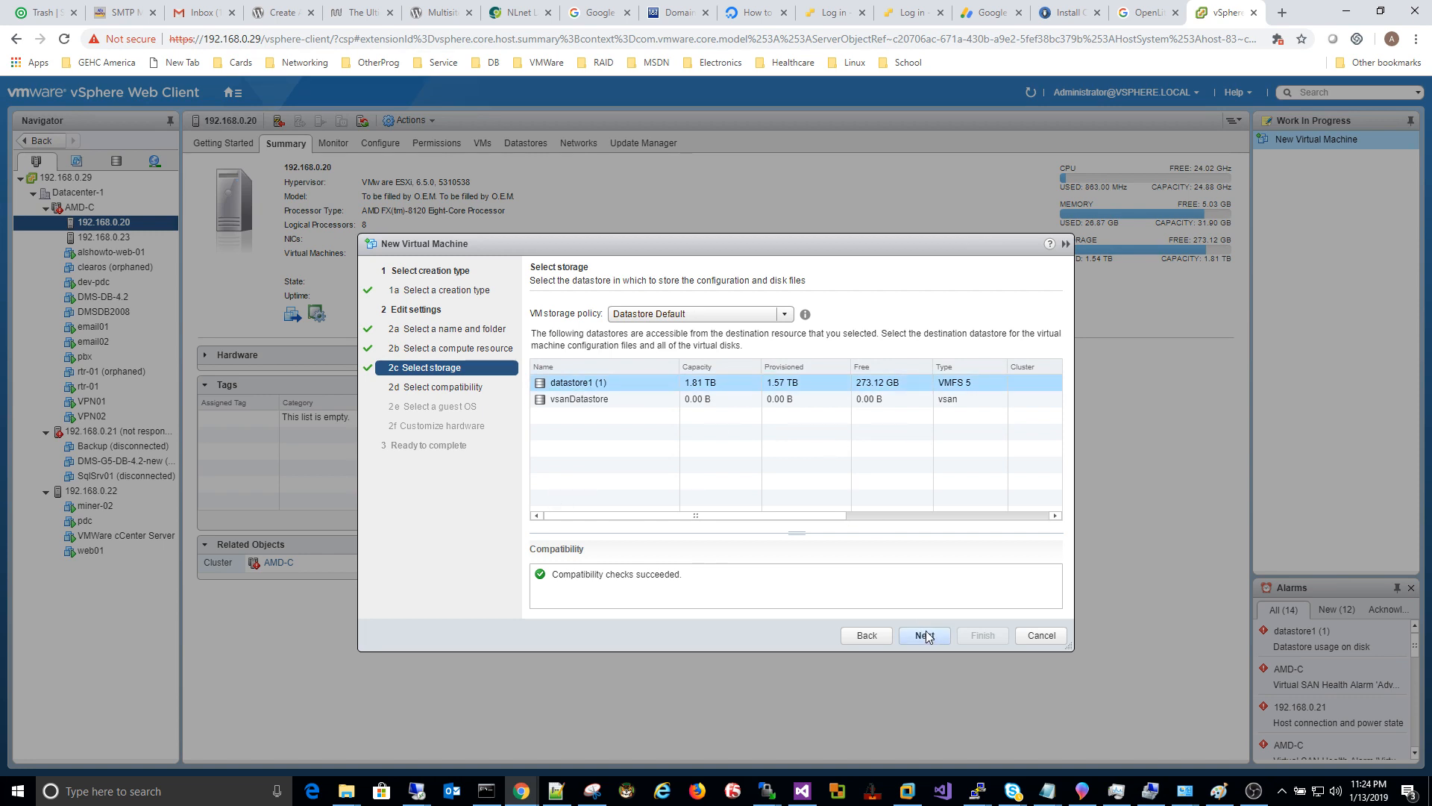
left_click(704, 349)
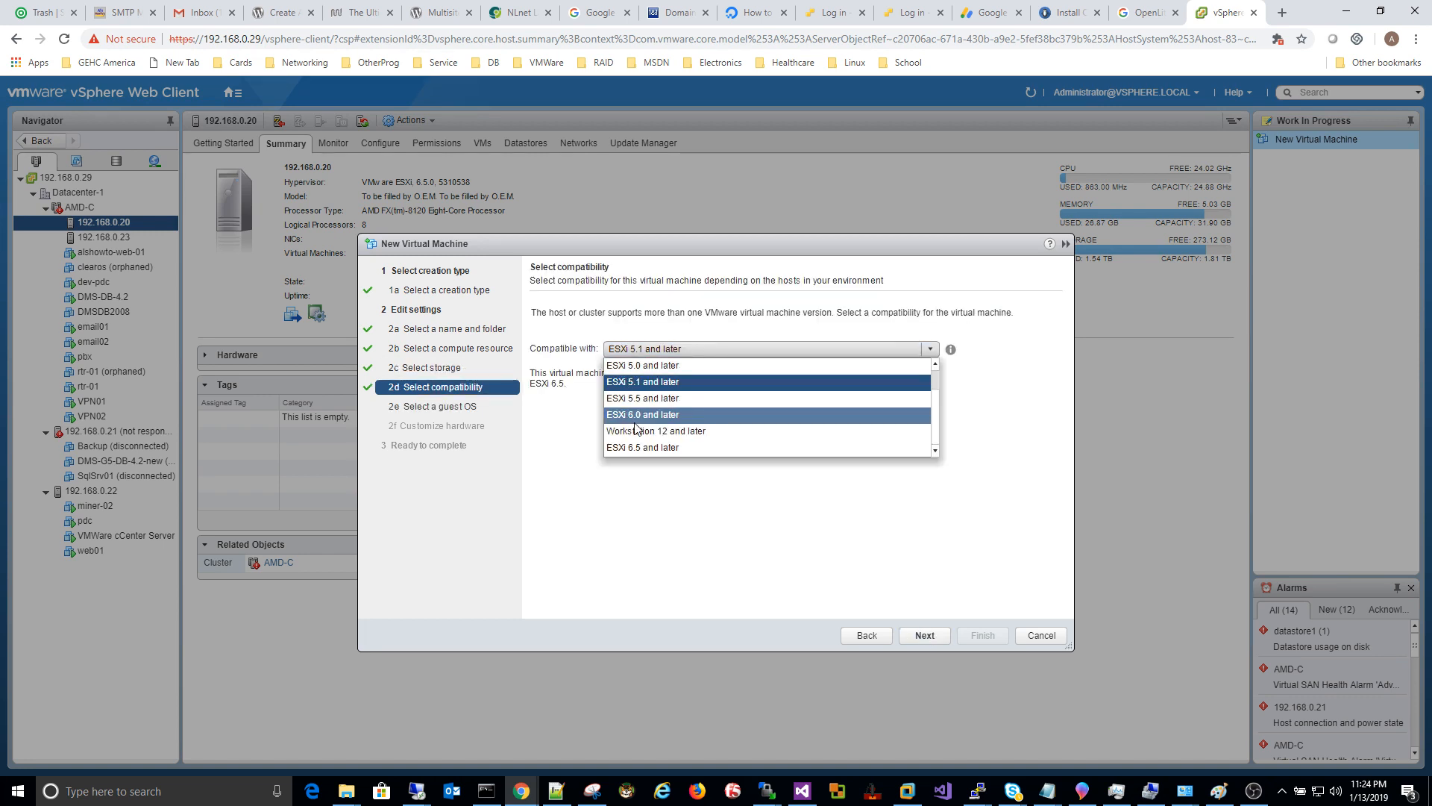
left_click(640, 447)
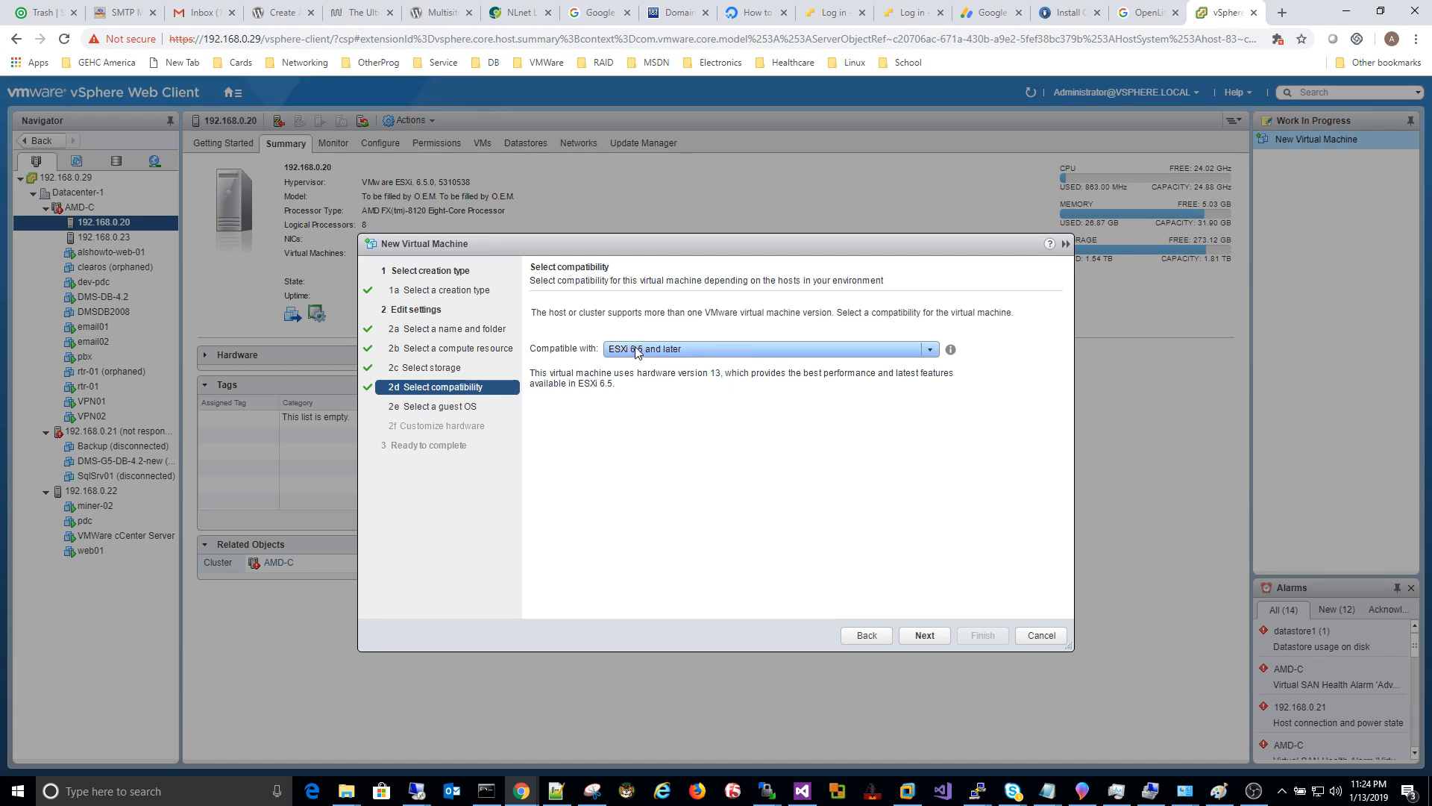
left_click(921, 635)
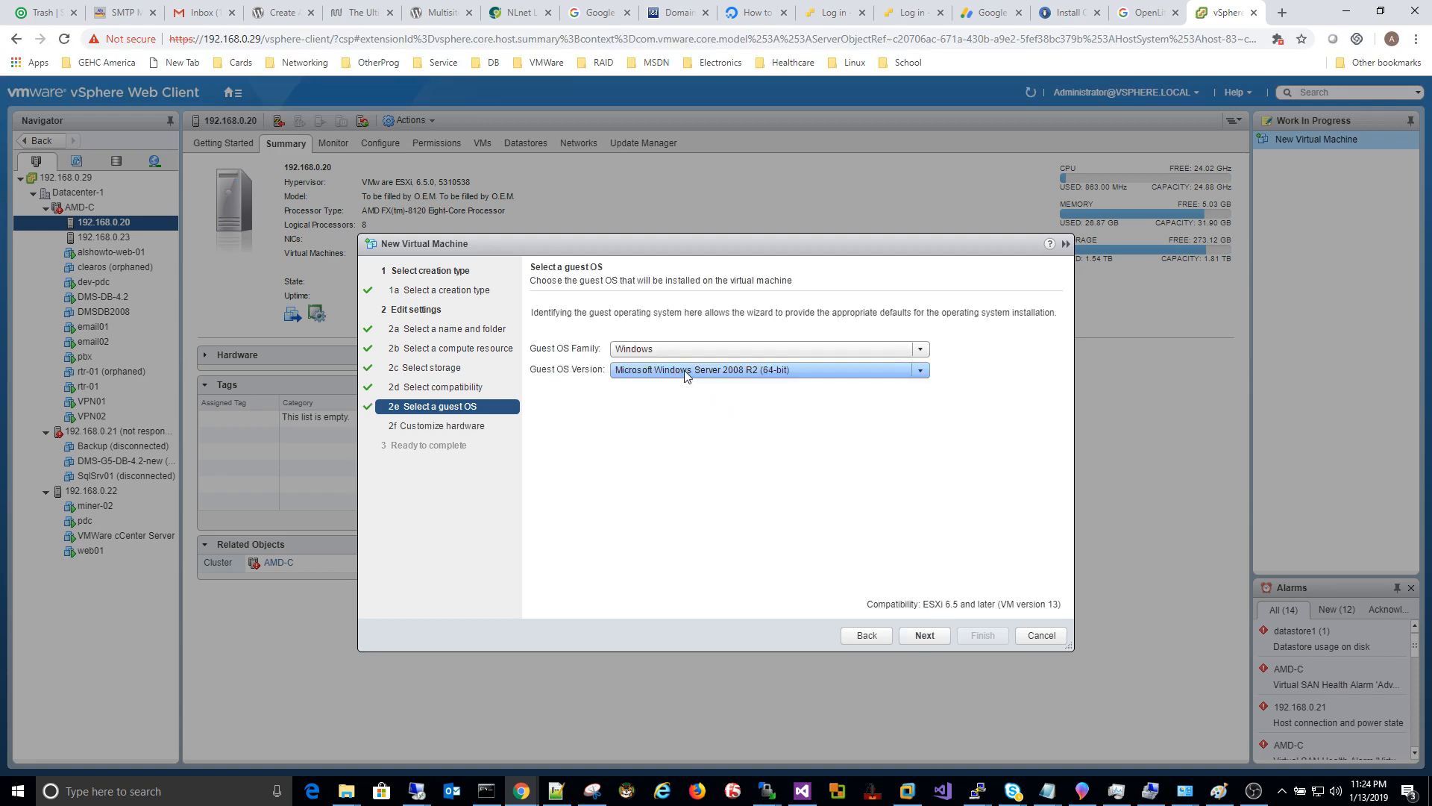
Step: Set the guest OS family to Linux, version Debian GNU/Linux 9 (64-bit)
left_click(683, 371)
scroll(710, 405, "down", 10)
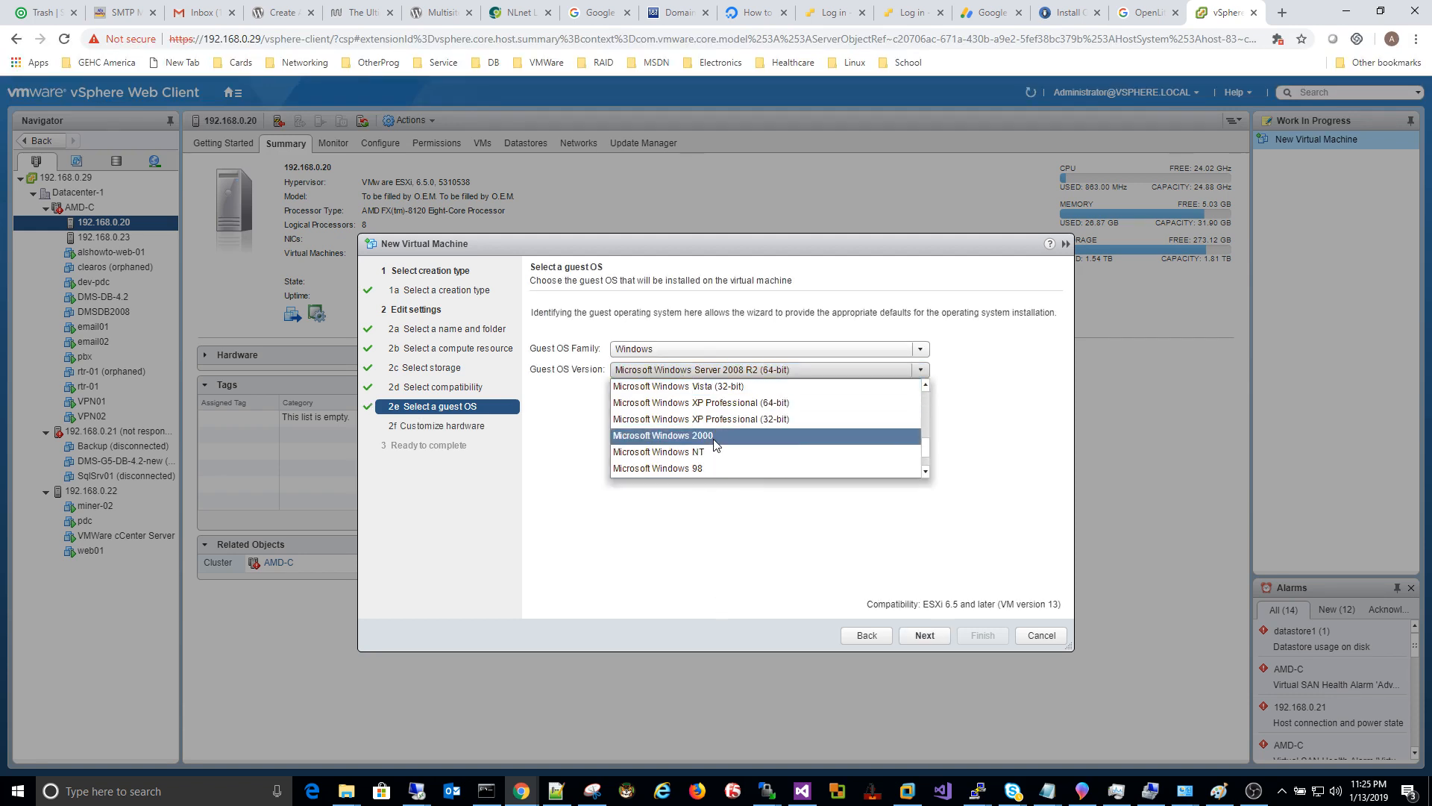
left_click(654, 349)
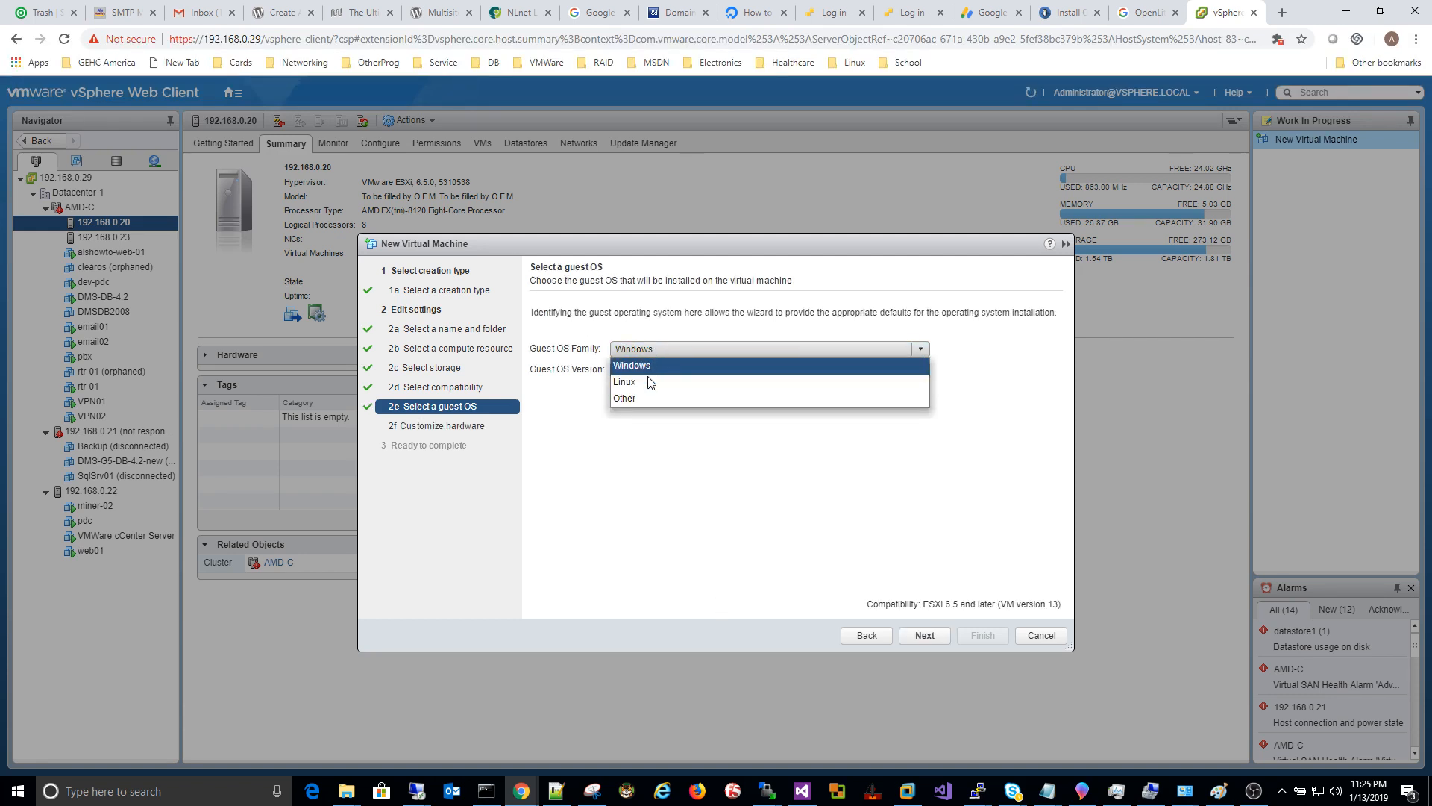
left_click(650, 381)
left_click(658, 369)
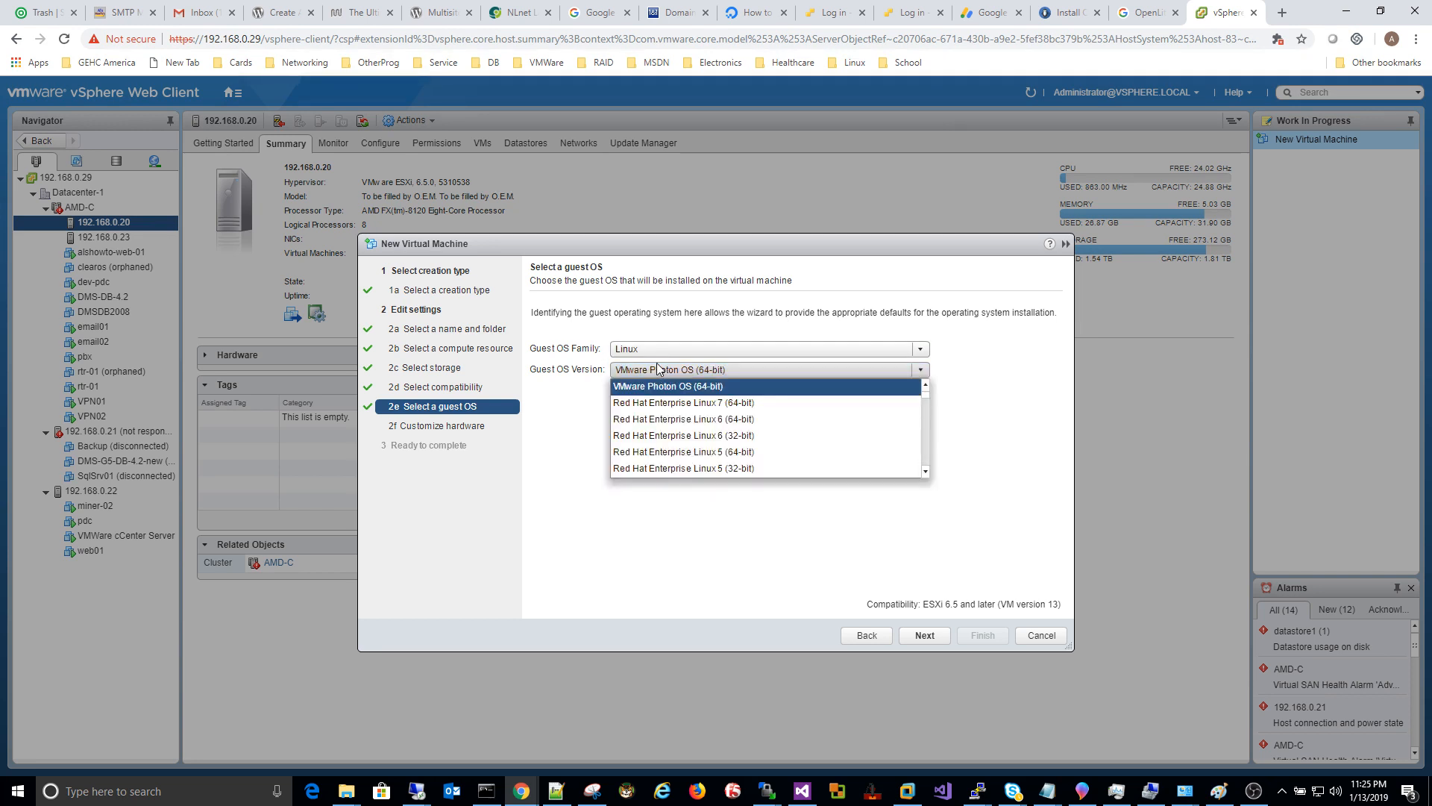
scroll(674, 441, "down", 5)
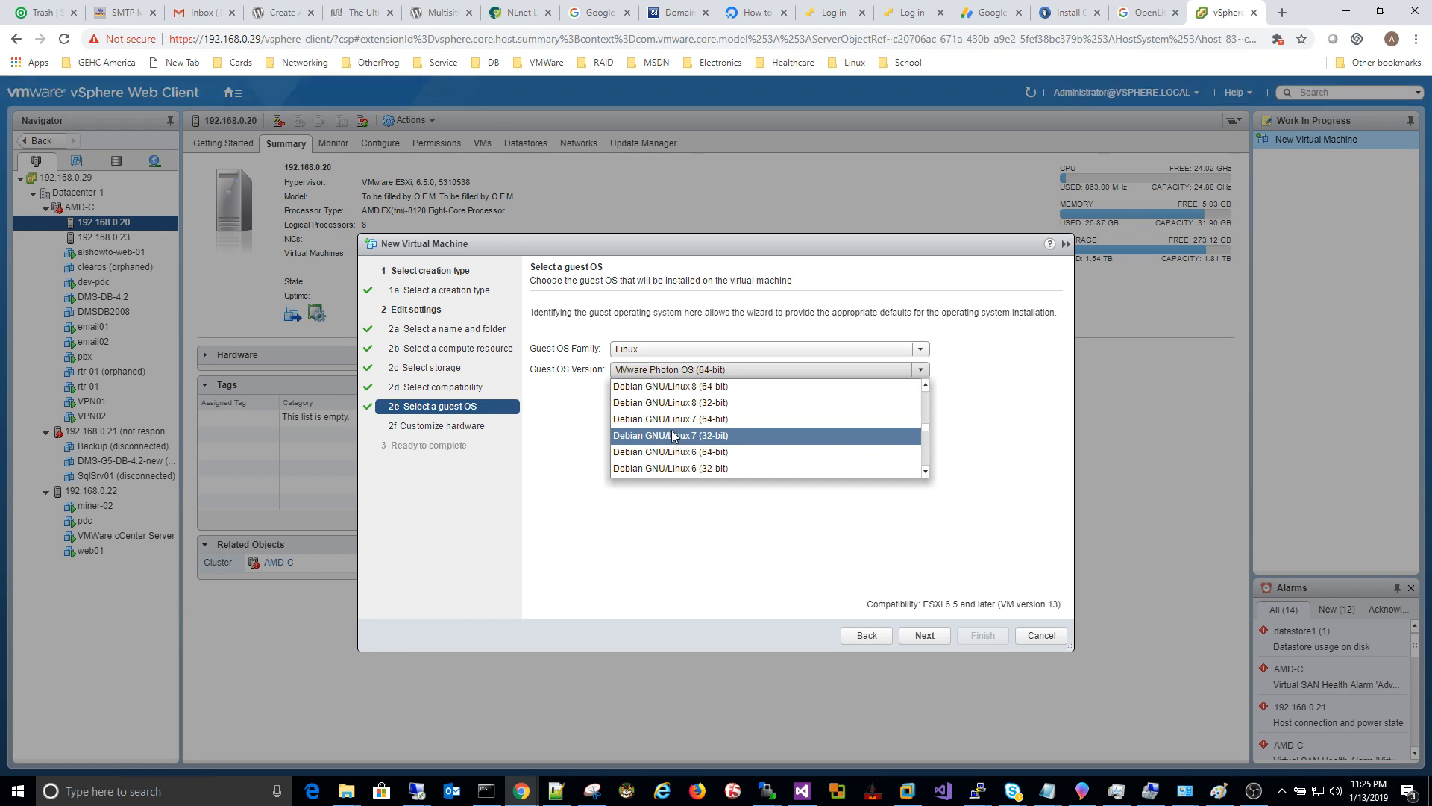
scroll(673, 427, "up", 1)
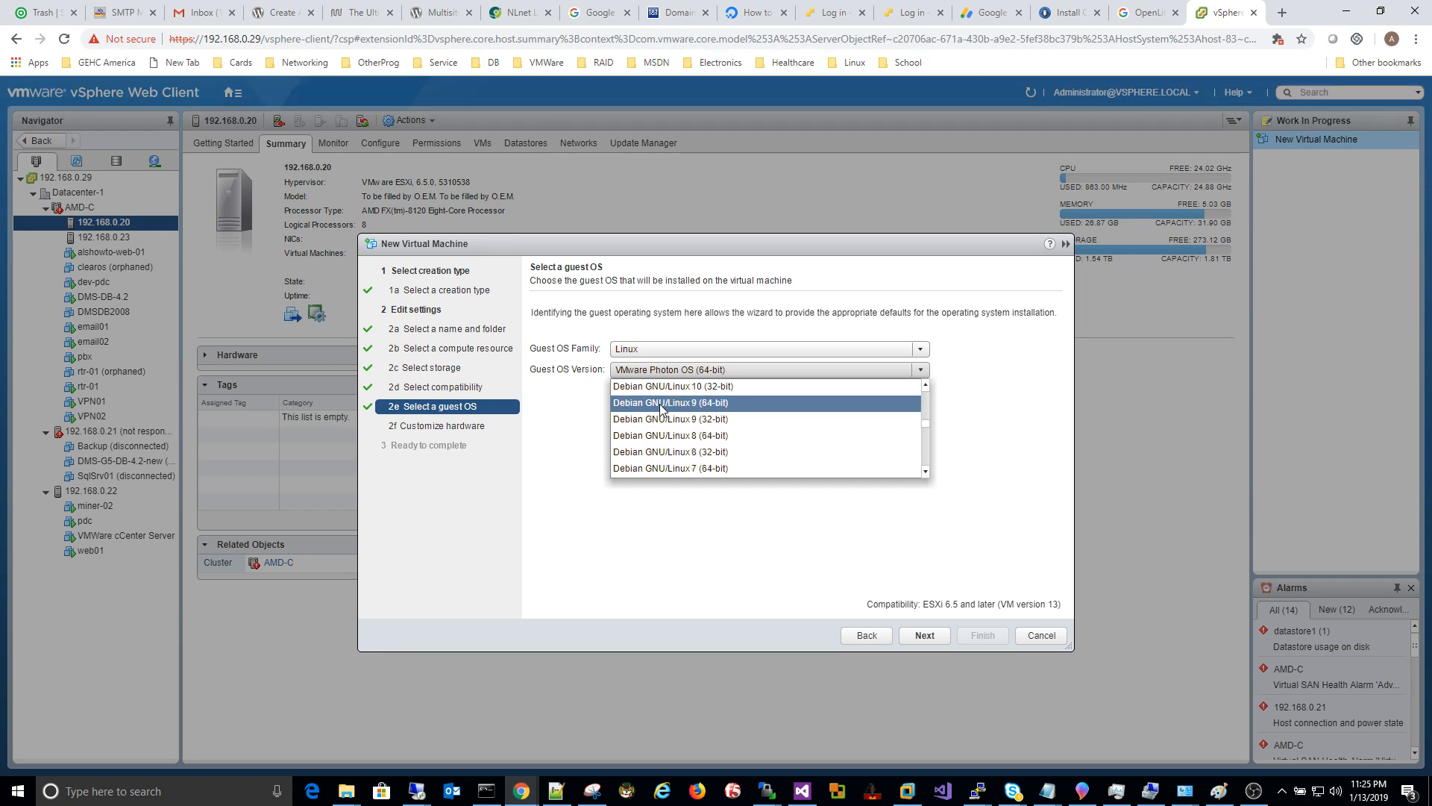
left_click(661, 404)
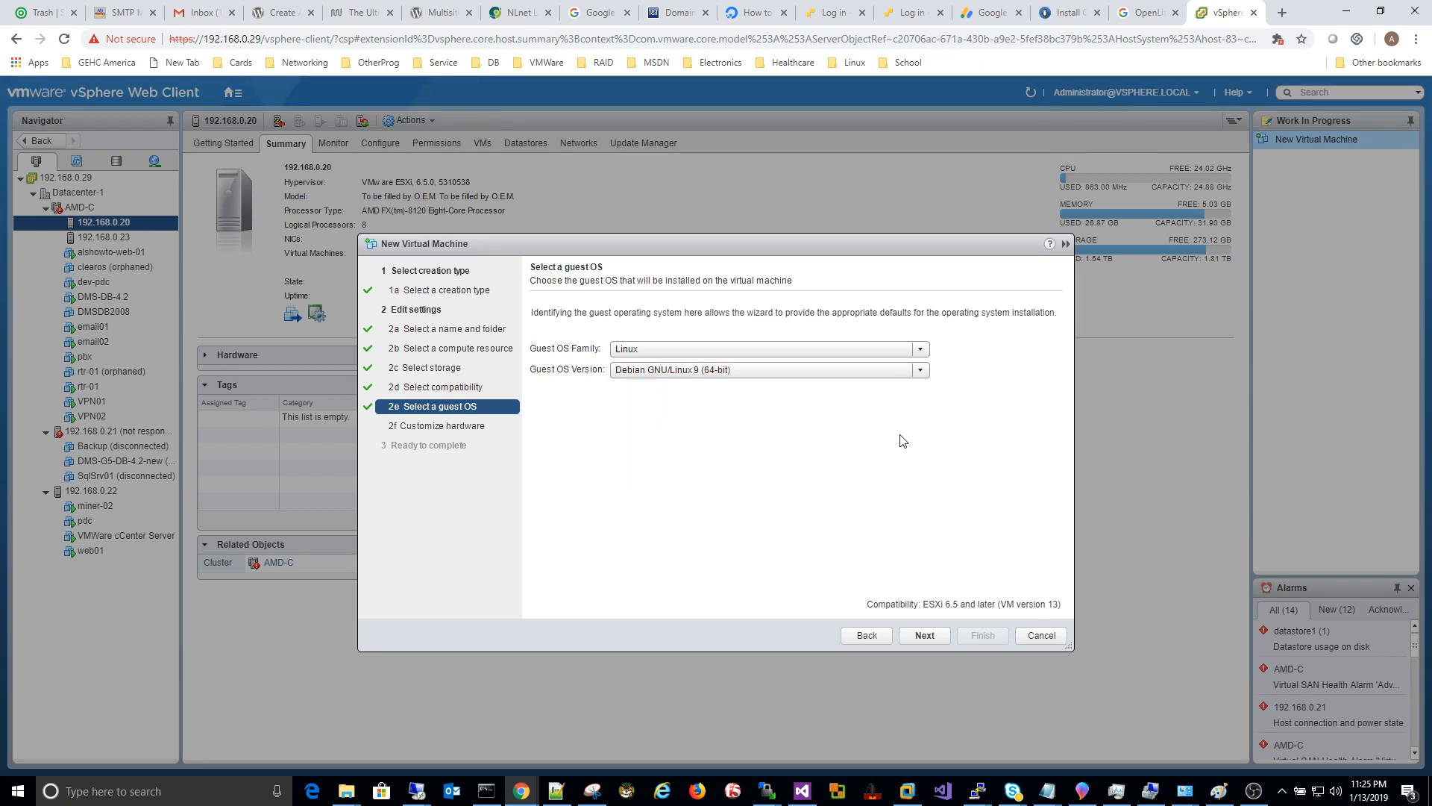
Step: Give the VM 4 CPUs and a 100 GB hard disk, keeping its network adapter on DMZ
left_click(932, 639)
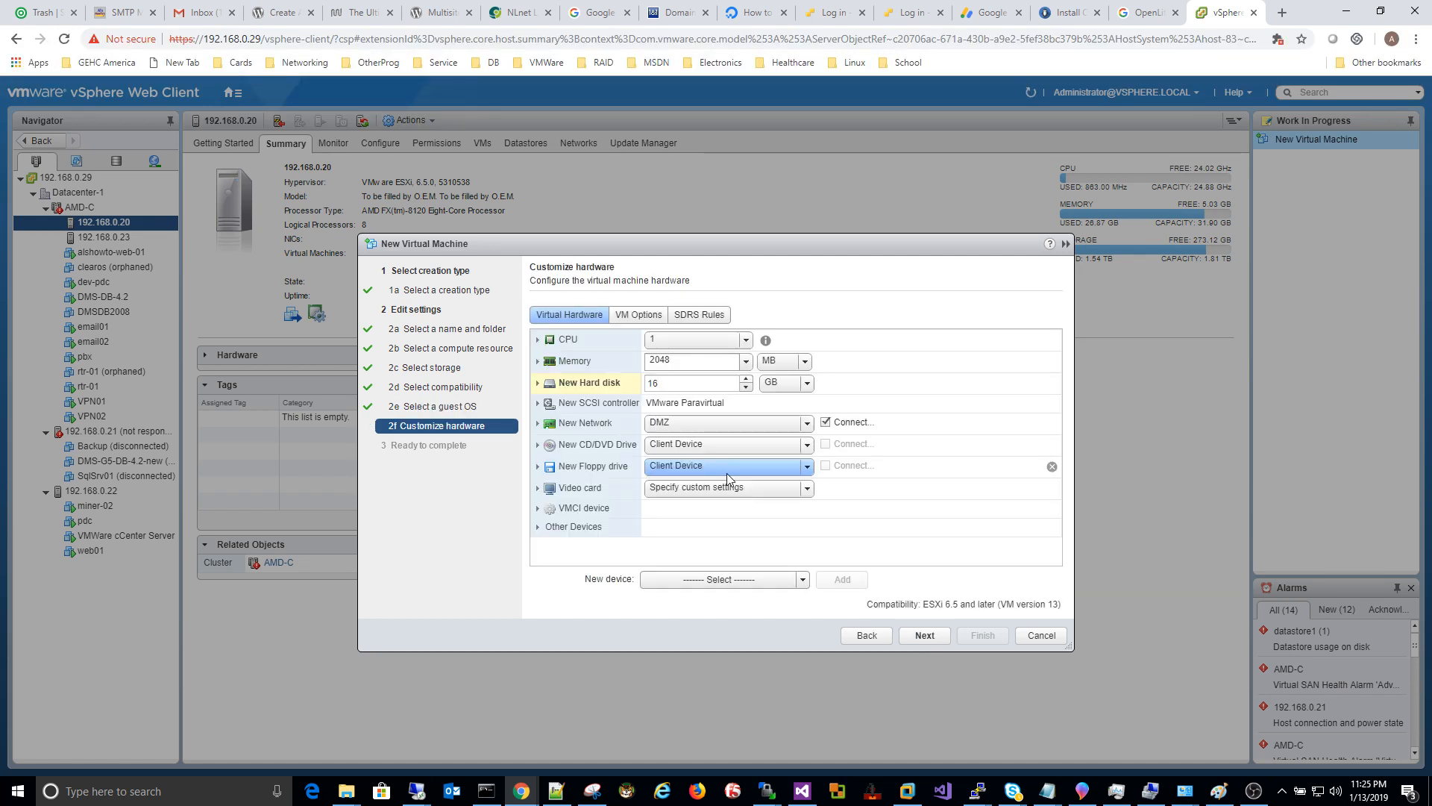
left_click(675, 343)
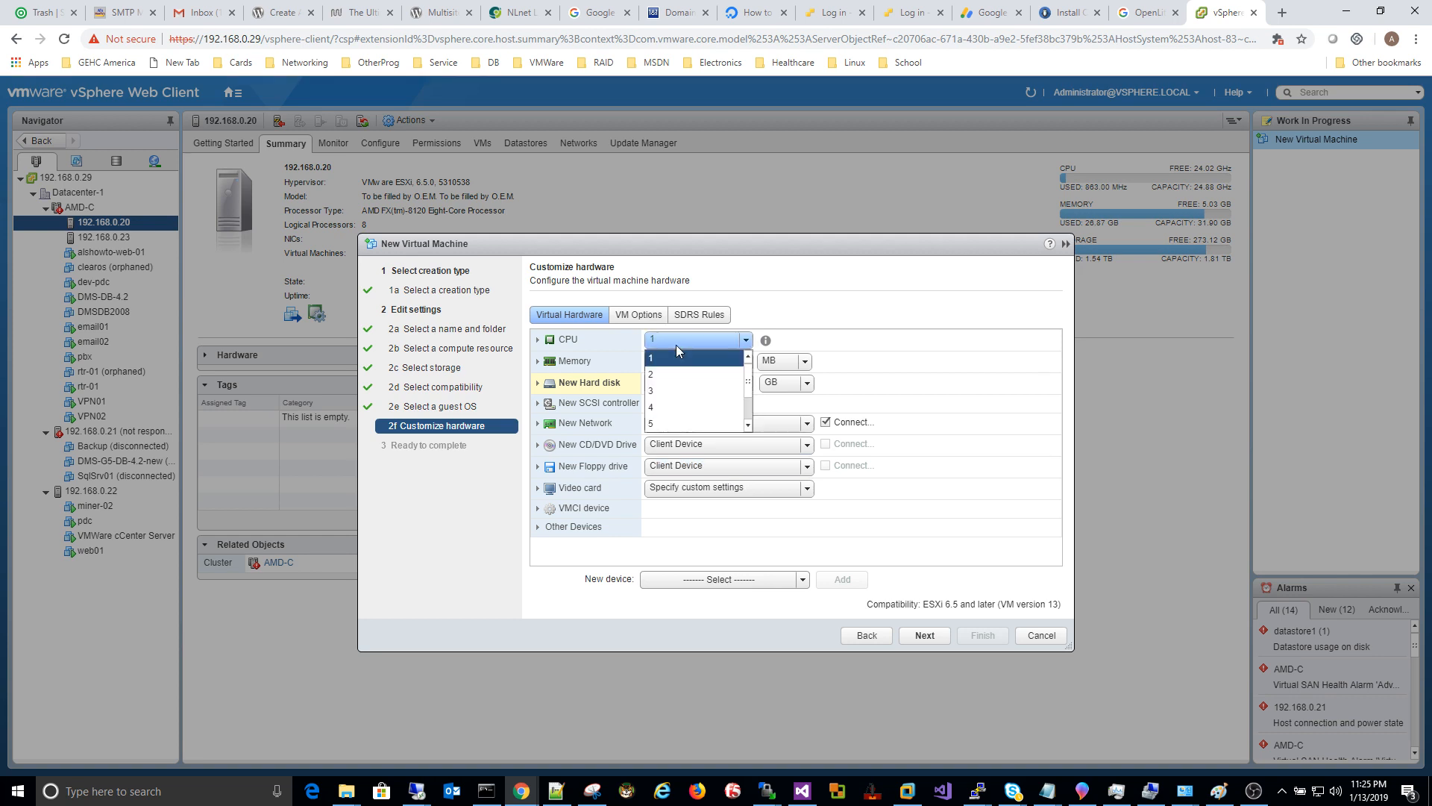
left_click(672, 406)
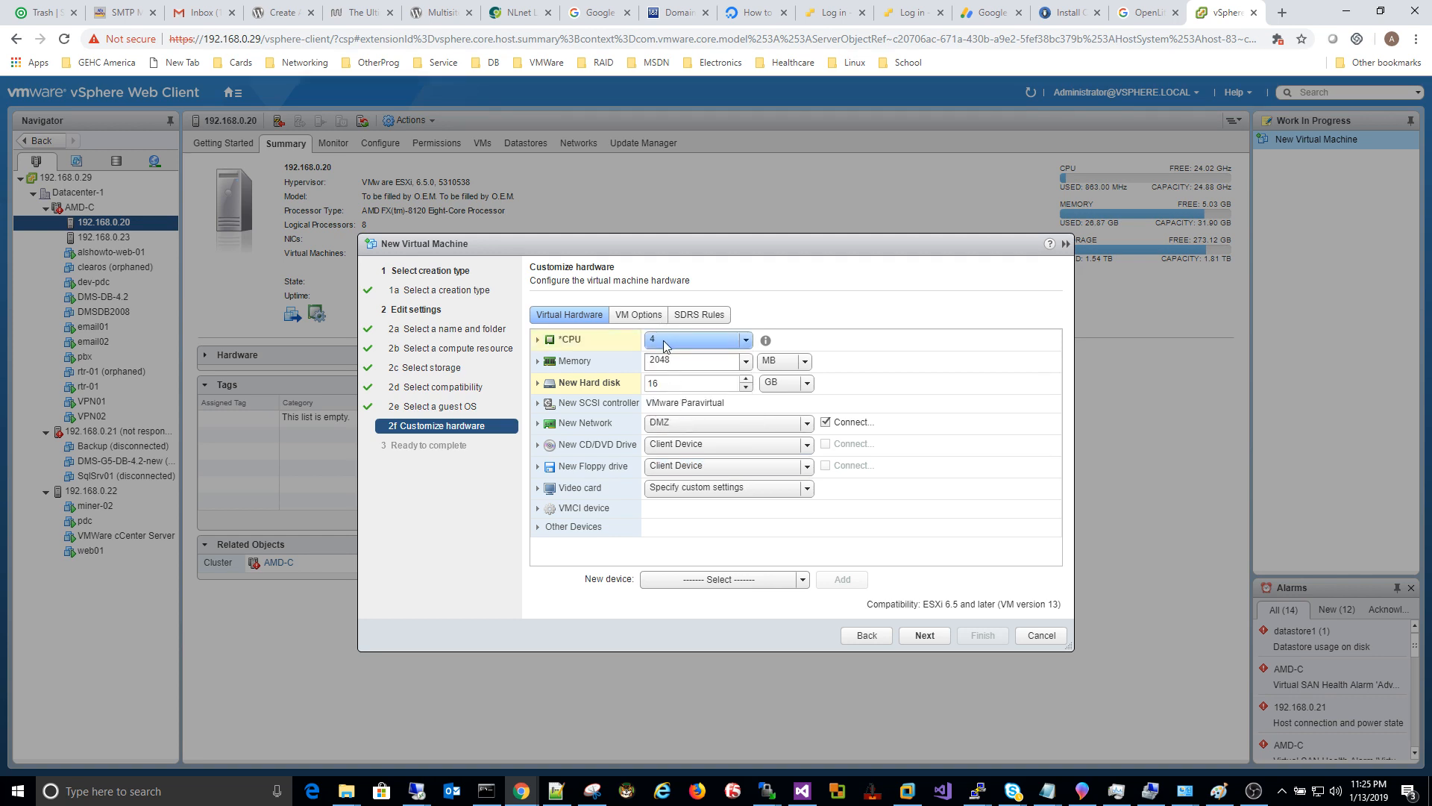
double_click(665, 383)
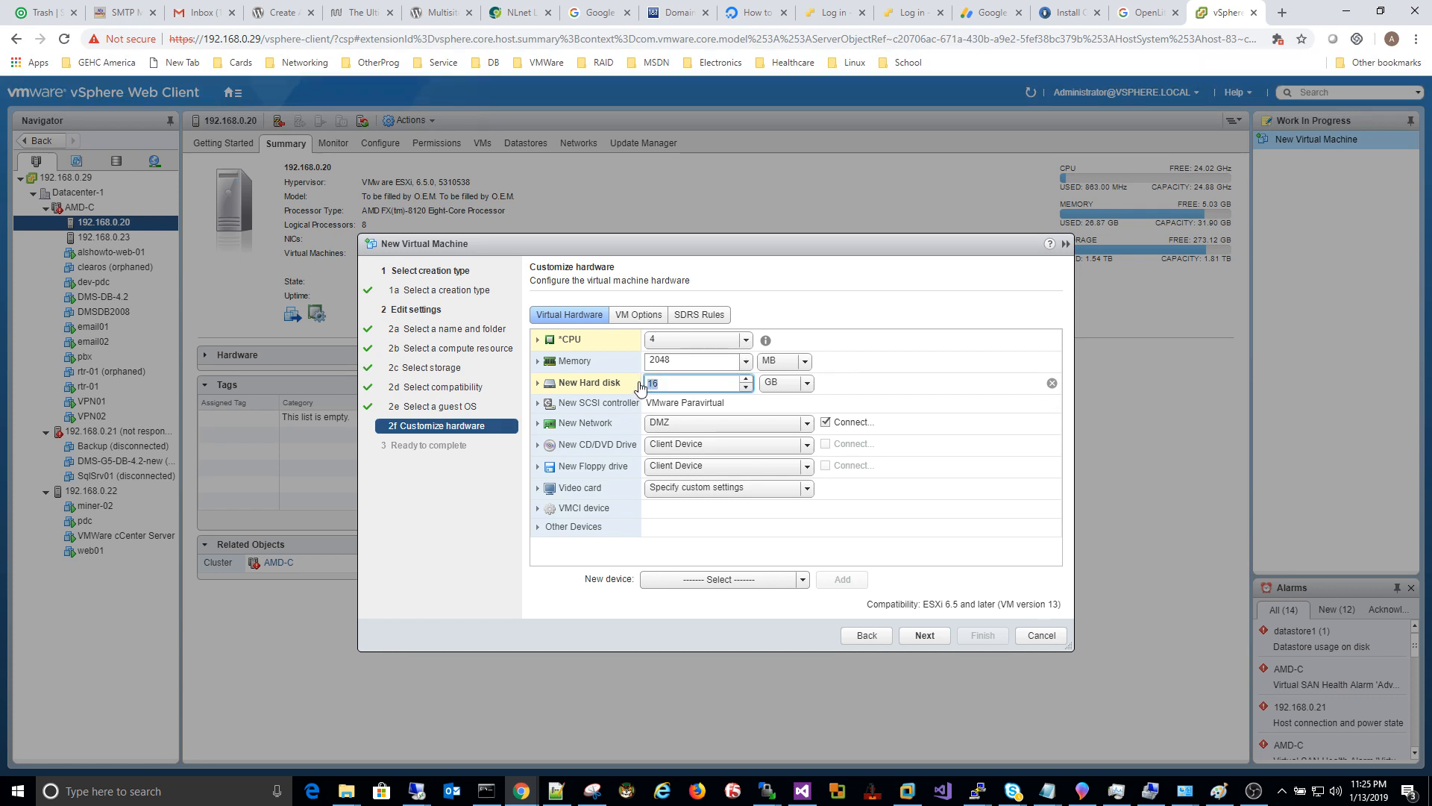
type("100")
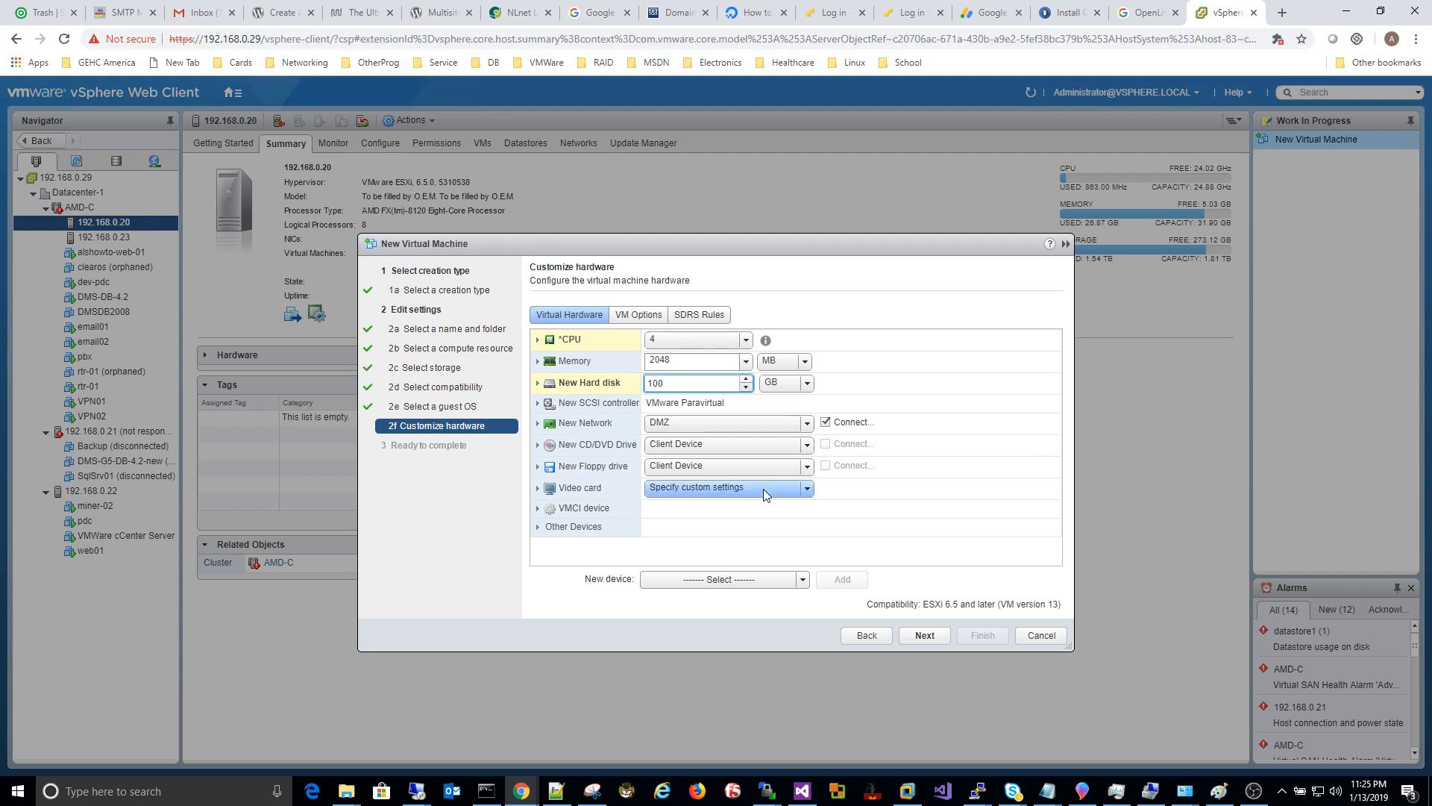
left_click(697, 424)
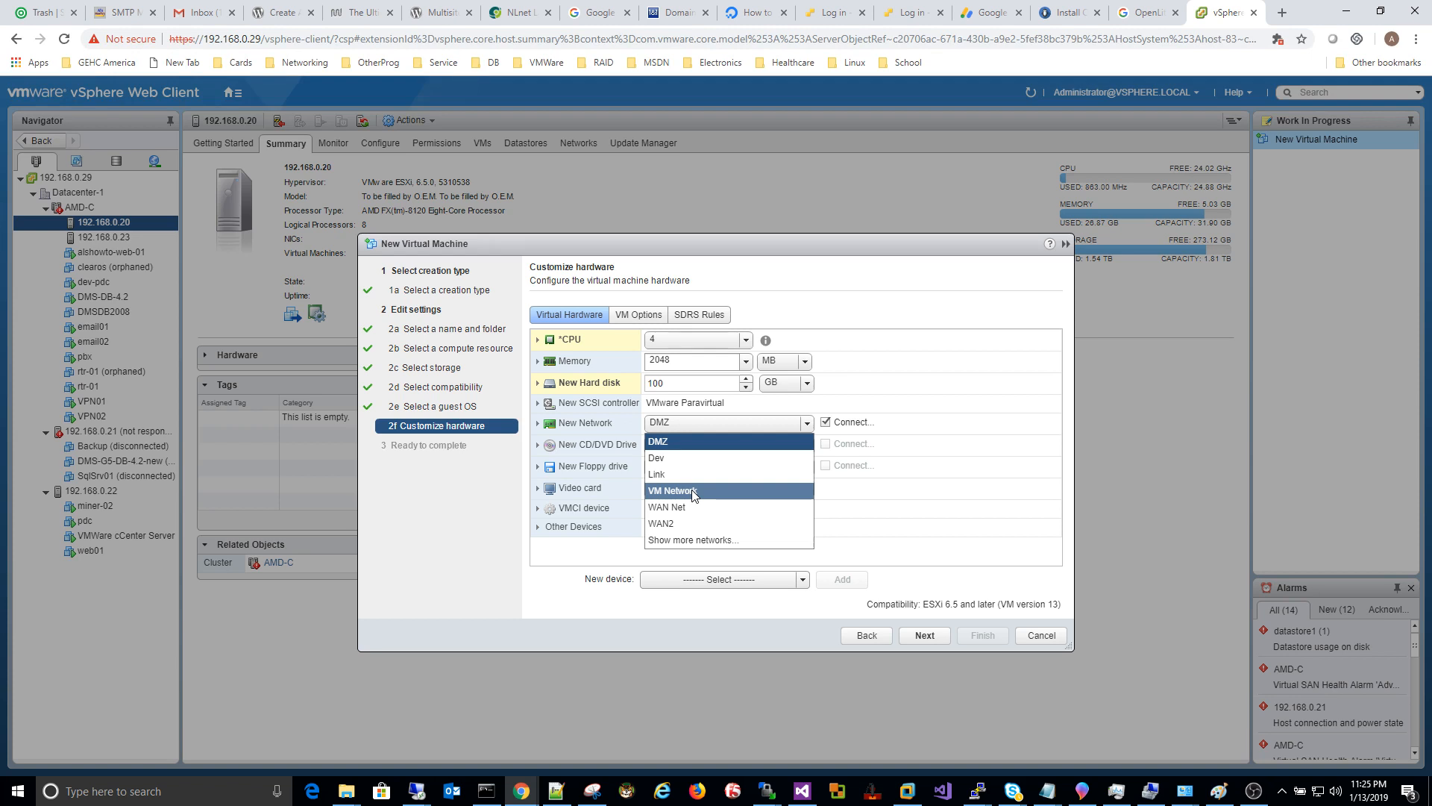
left_click(660, 443)
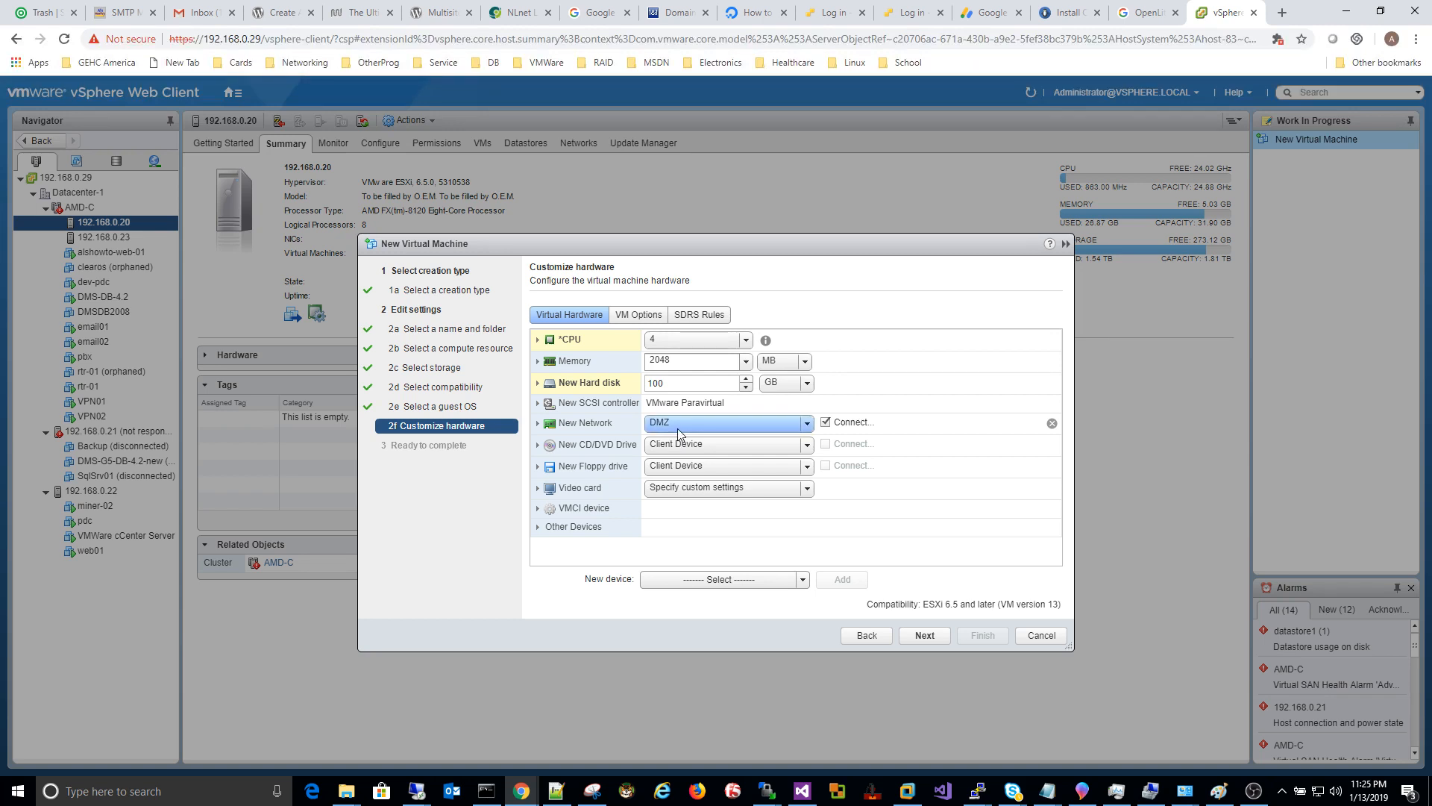
Step: Mount datastore ISO debian-9.6.0-amd64-netinst.iso on the CD/DVD drive, set it to connect, and remove the floppy
left_click(719, 446)
left_click(716, 479)
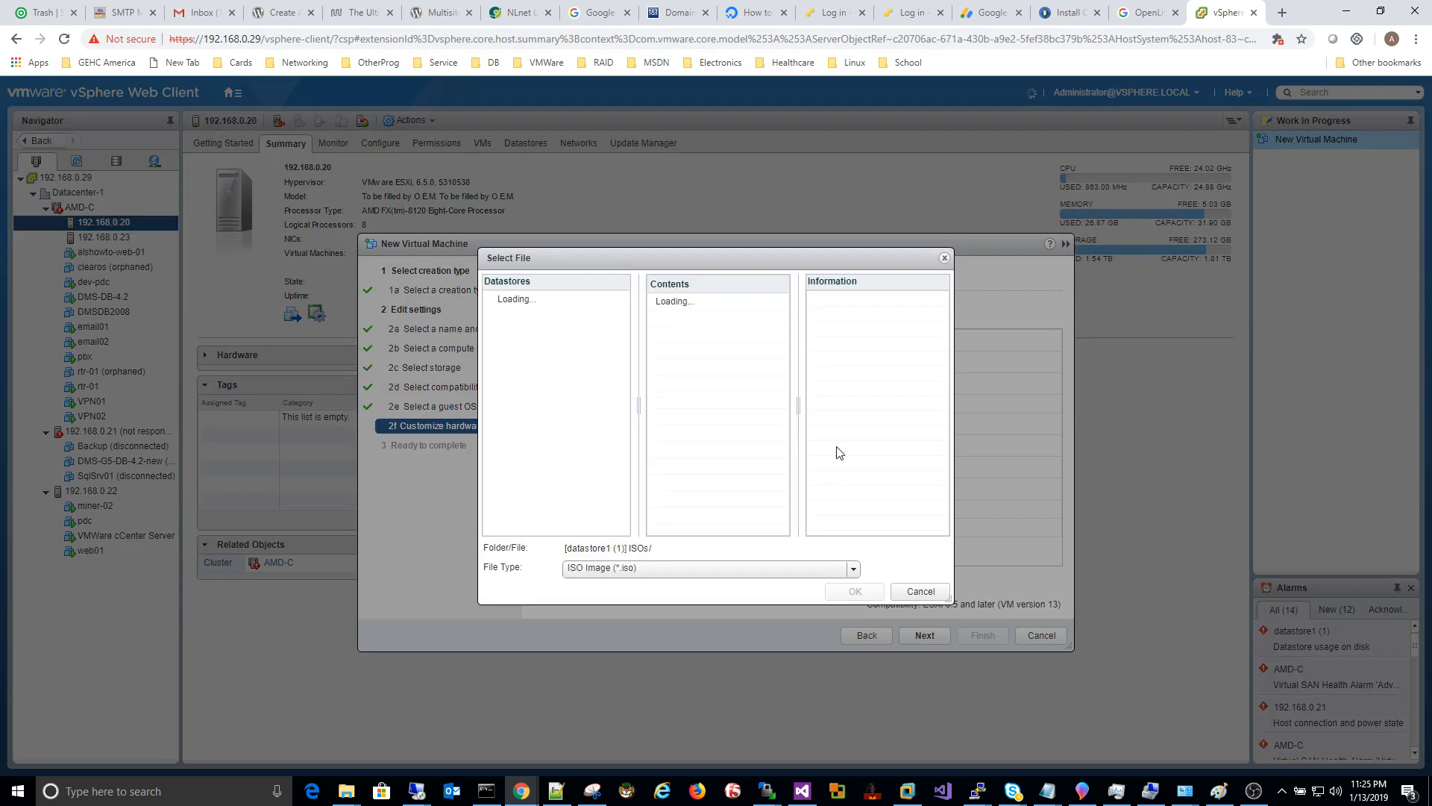
left_click(698, 334)
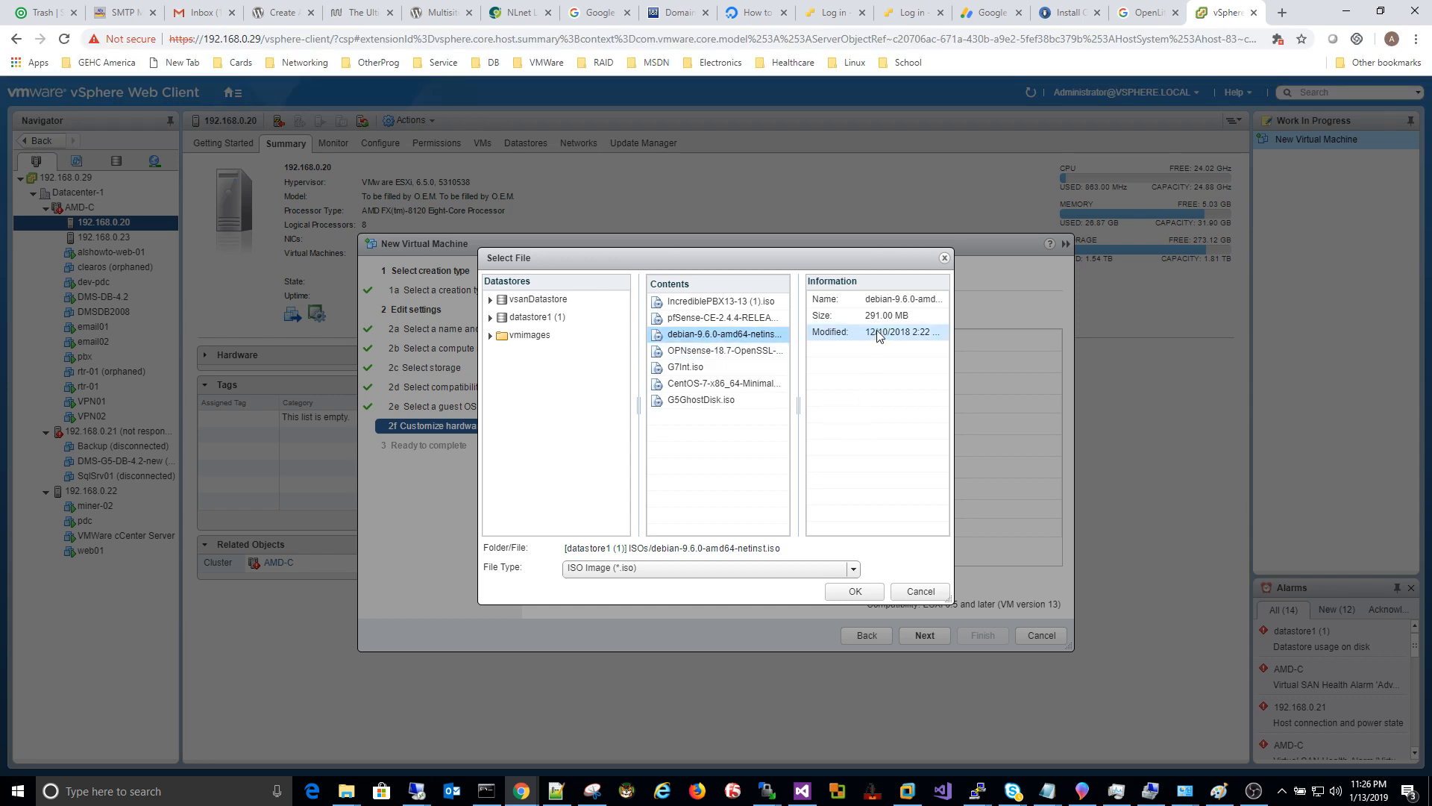
left_click(855, 590)
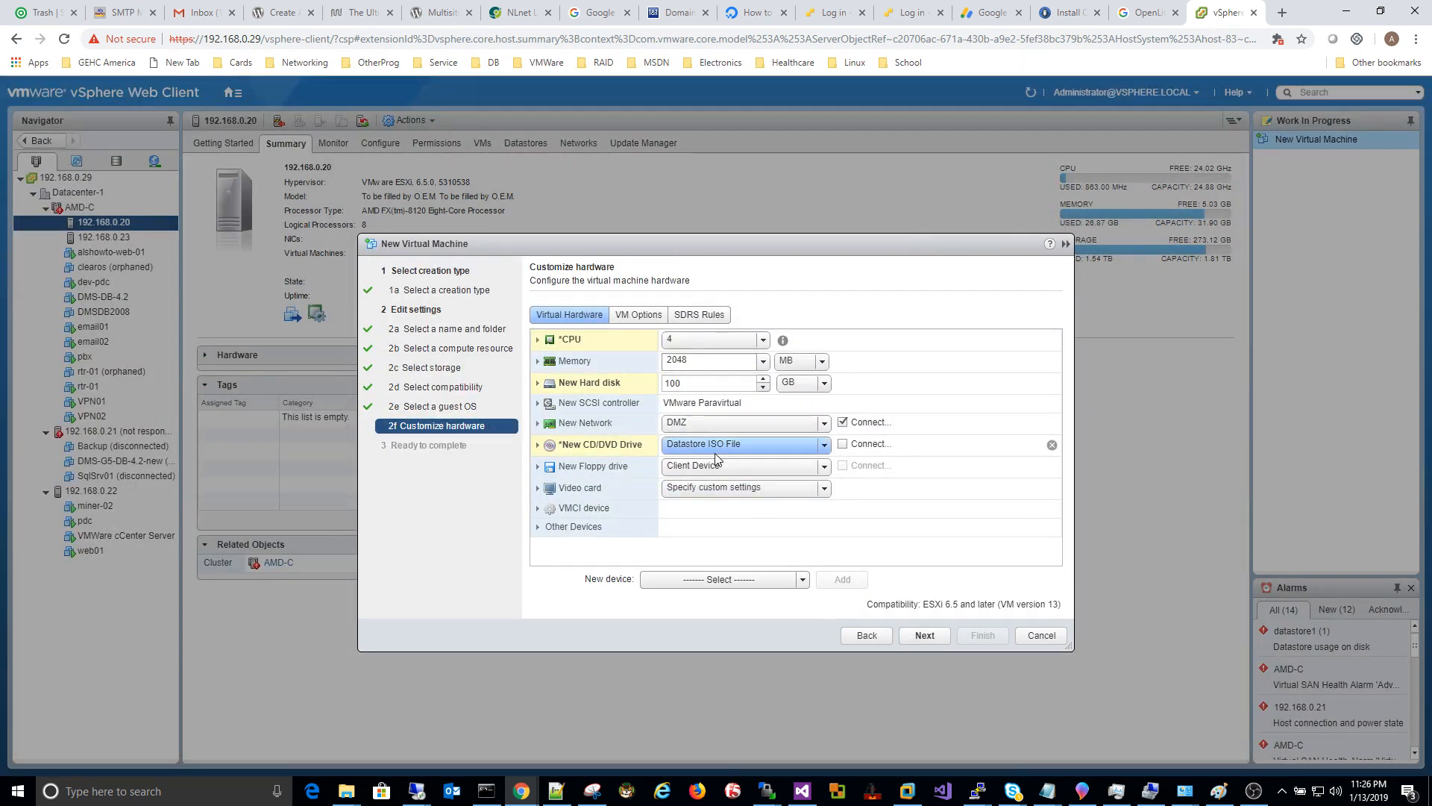
left_click(843, 445)
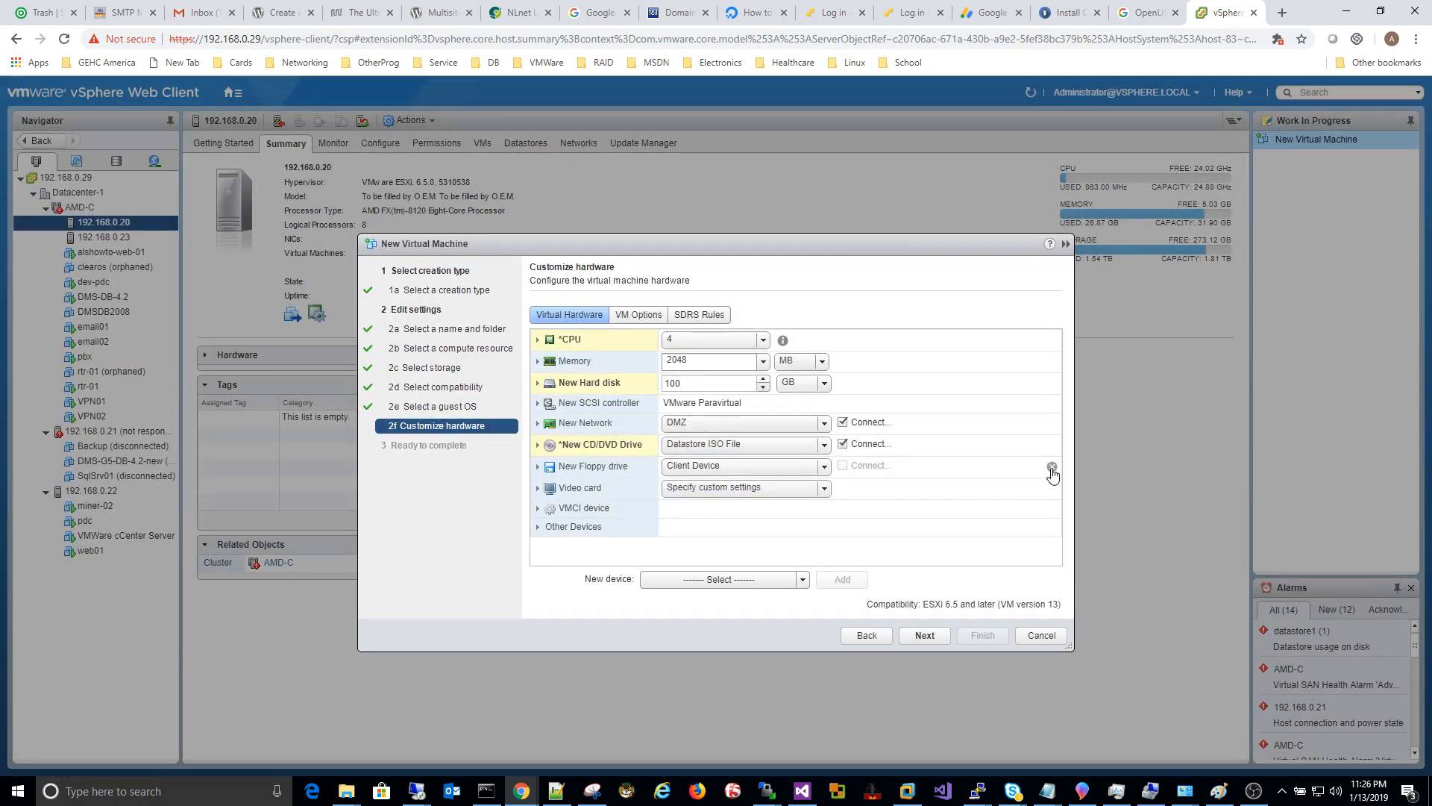
left_click(1052, 468)
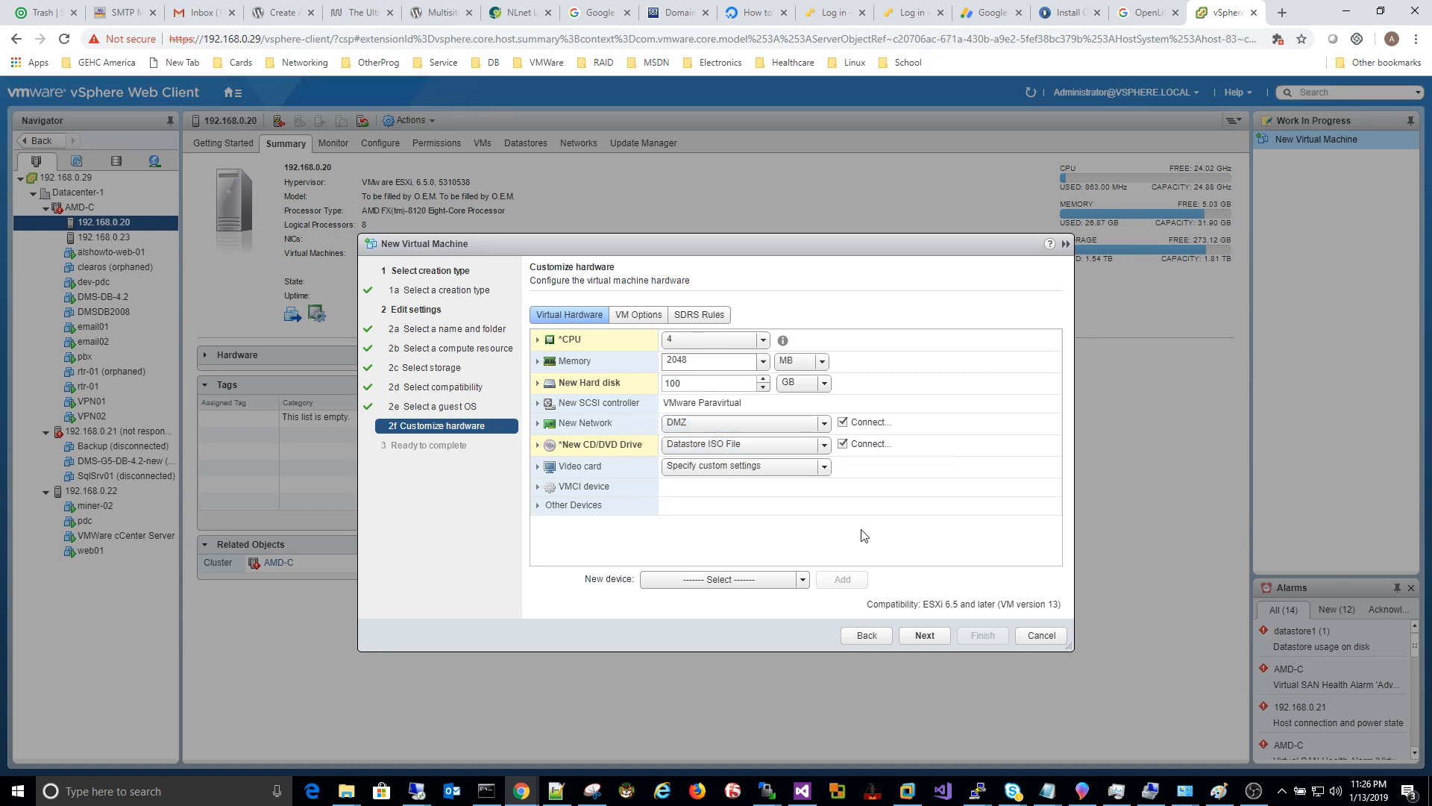
Step: Review the Ready to complete summary and finish creating alshowto-web02
left_click(922, 635)
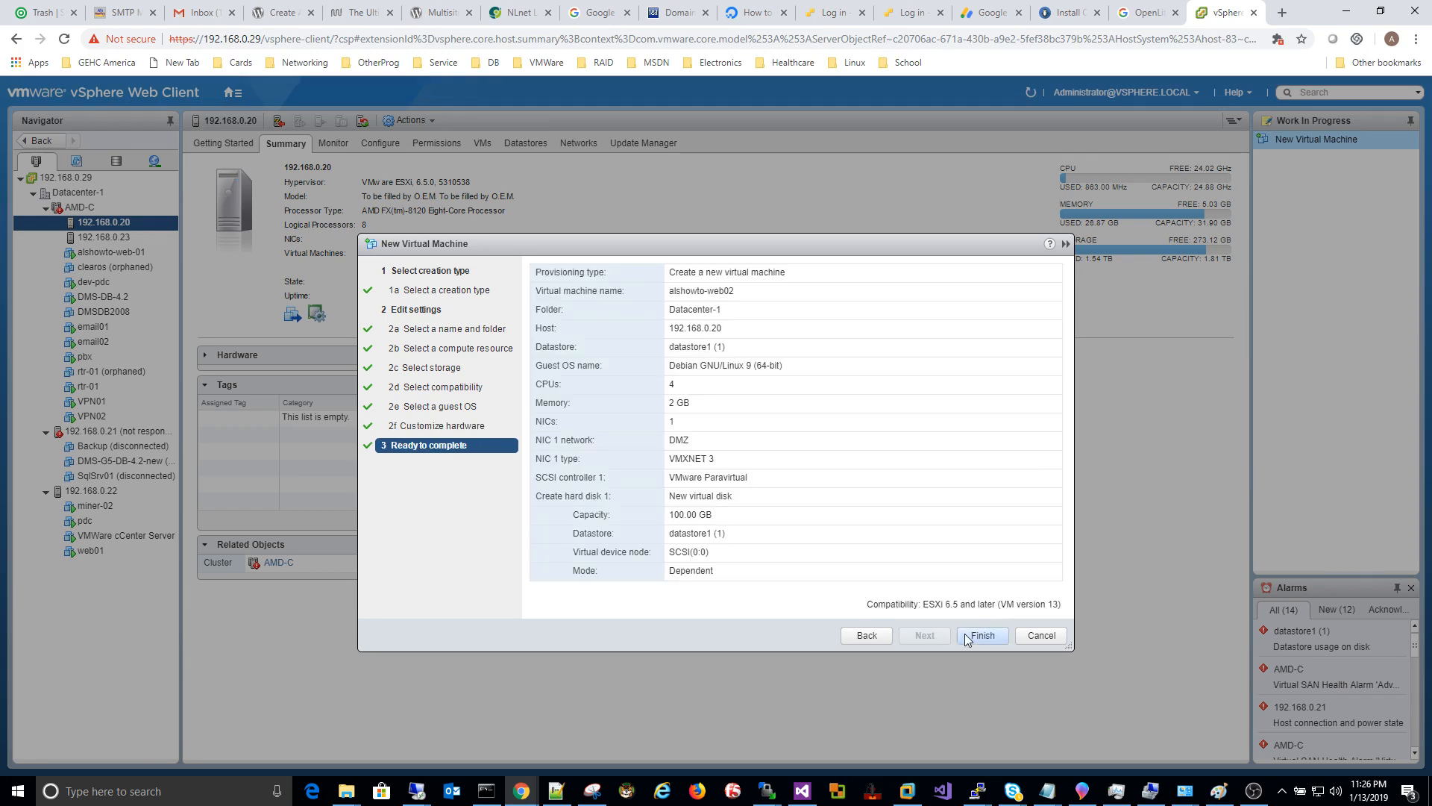
left_click(977, 635)
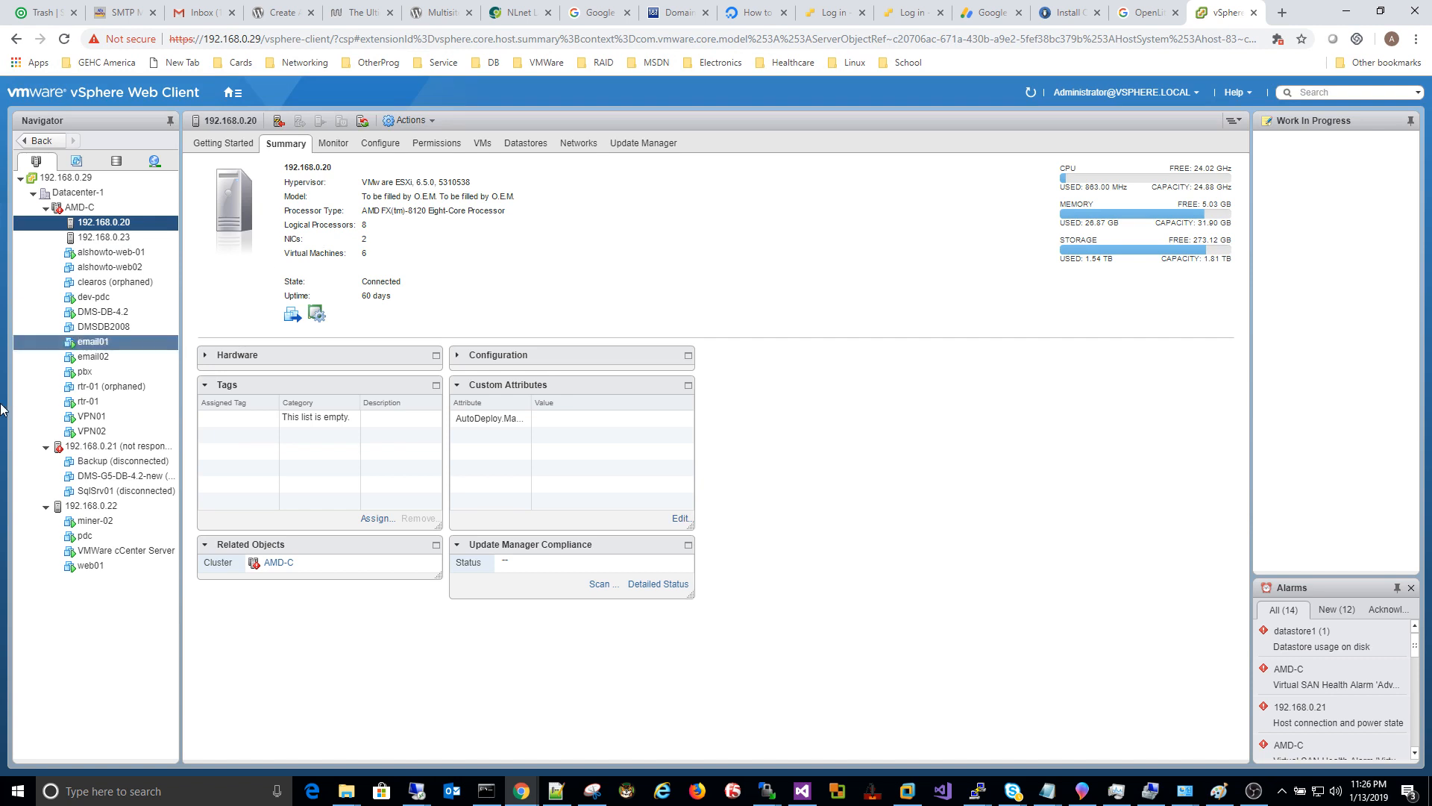
right_click(113, 270)
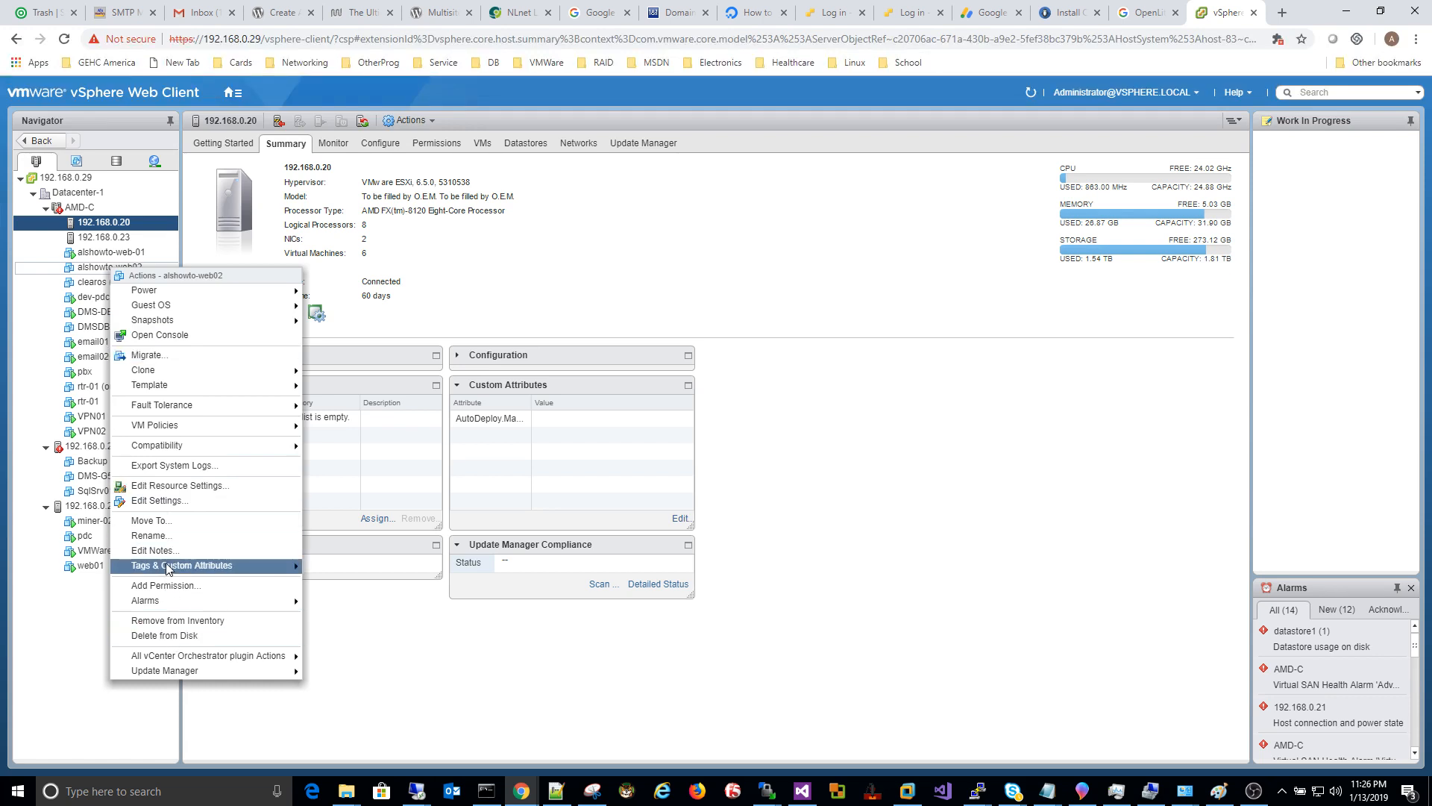
left_click(163, 502)
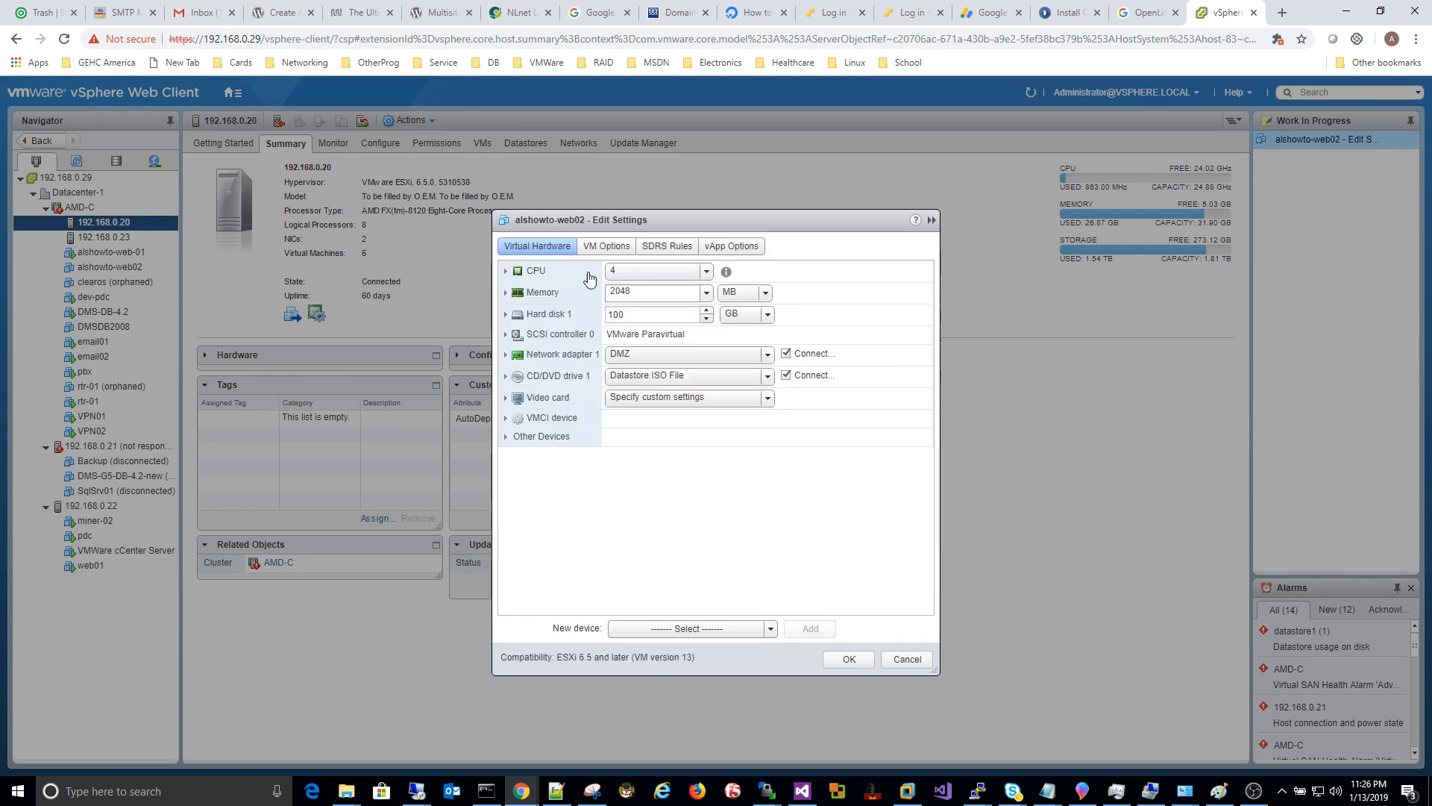
left_click(637, 291)
key("Tab")
left_click(848, 662)
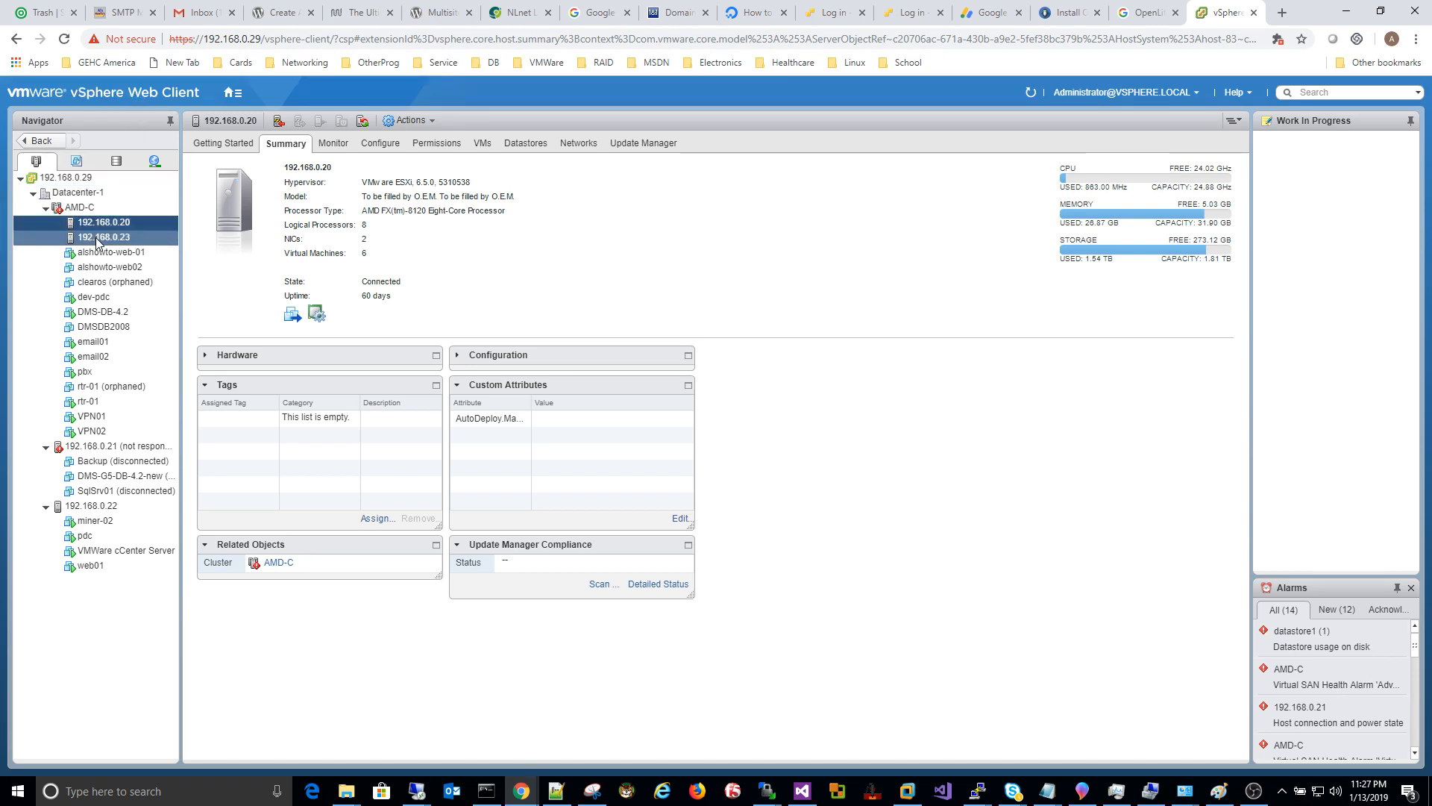
Step: Look over the vCenter Server VM and alshowto-web02 summaries, ending on the vCenter Server VM
left_click(119, 551)
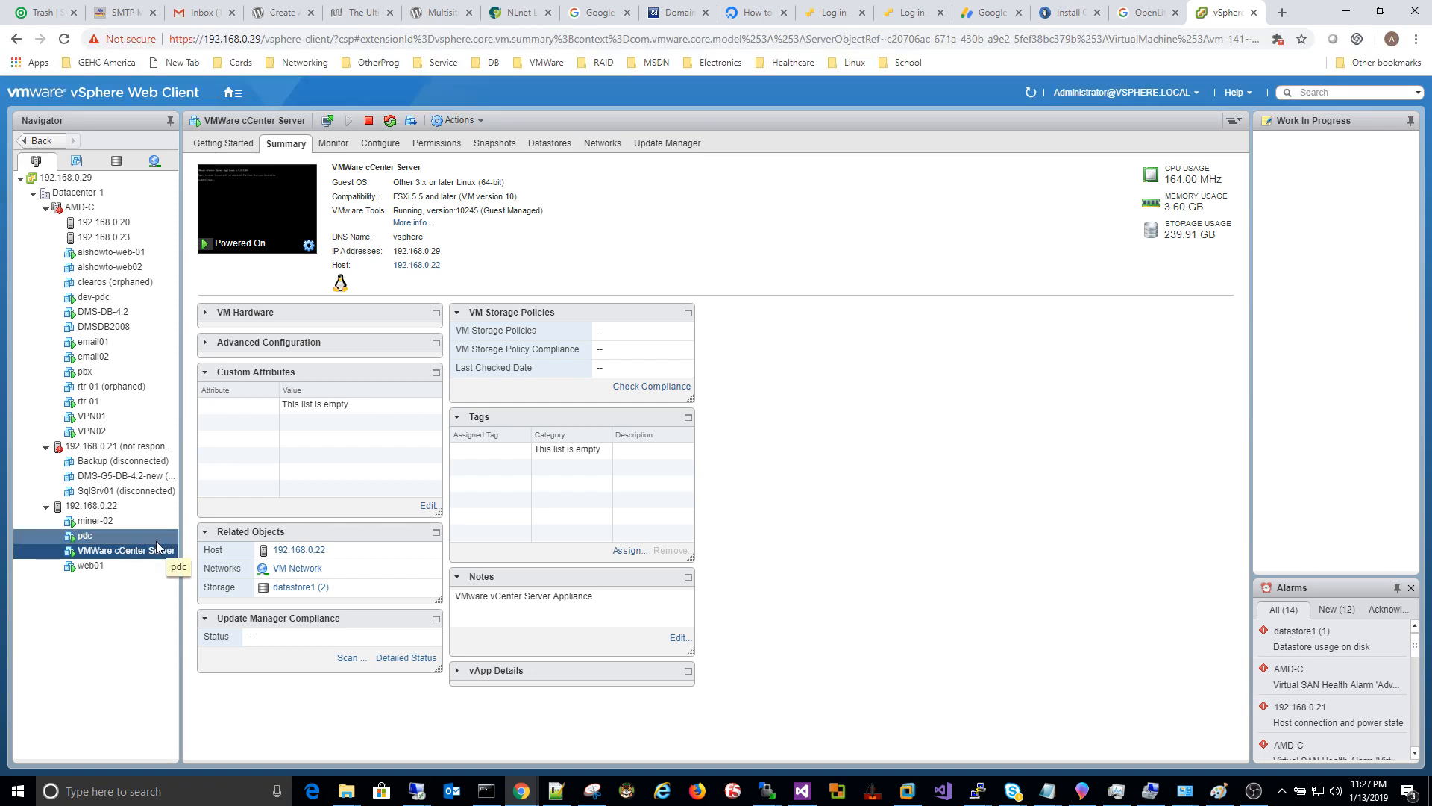
left_click(111, 269)
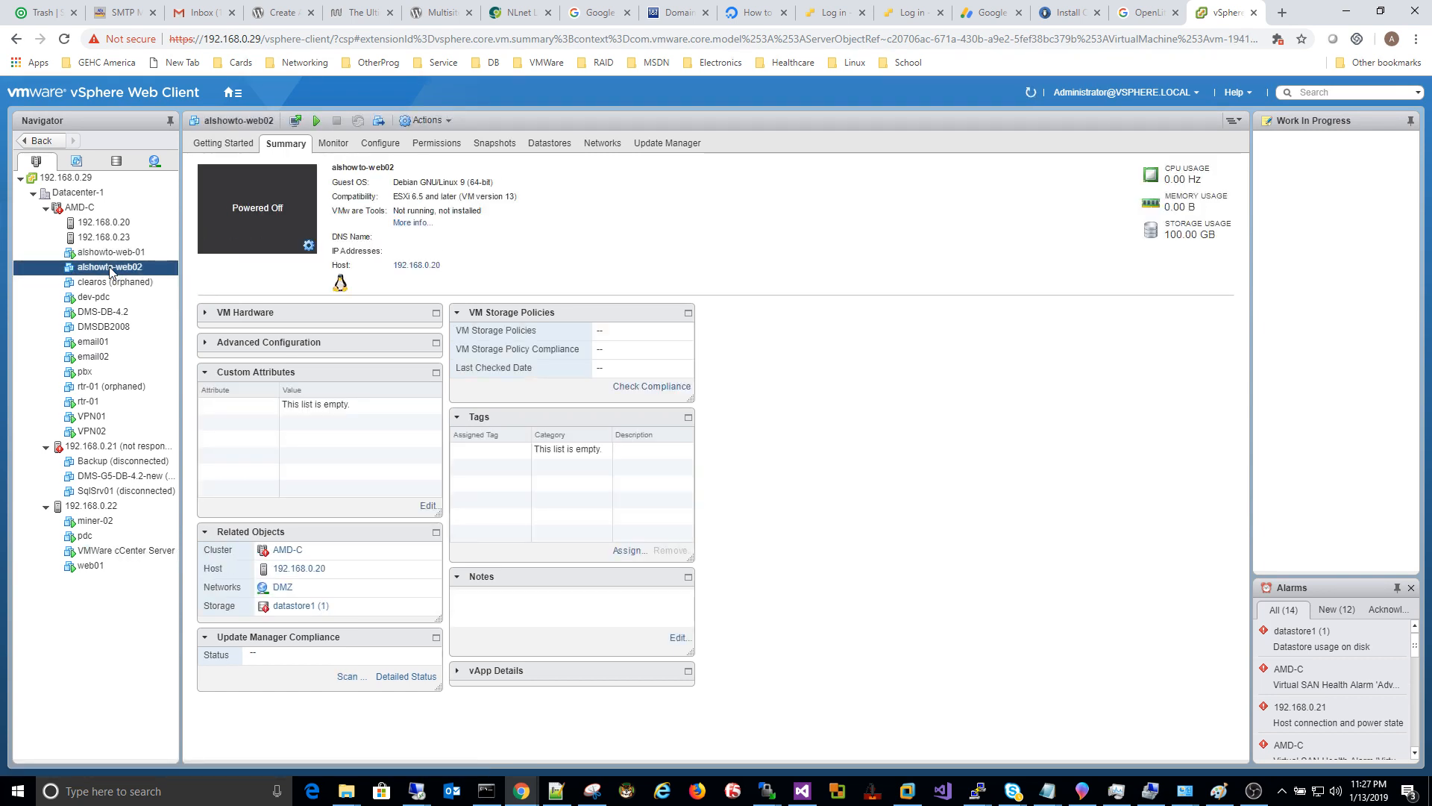
right_click(109, 269)
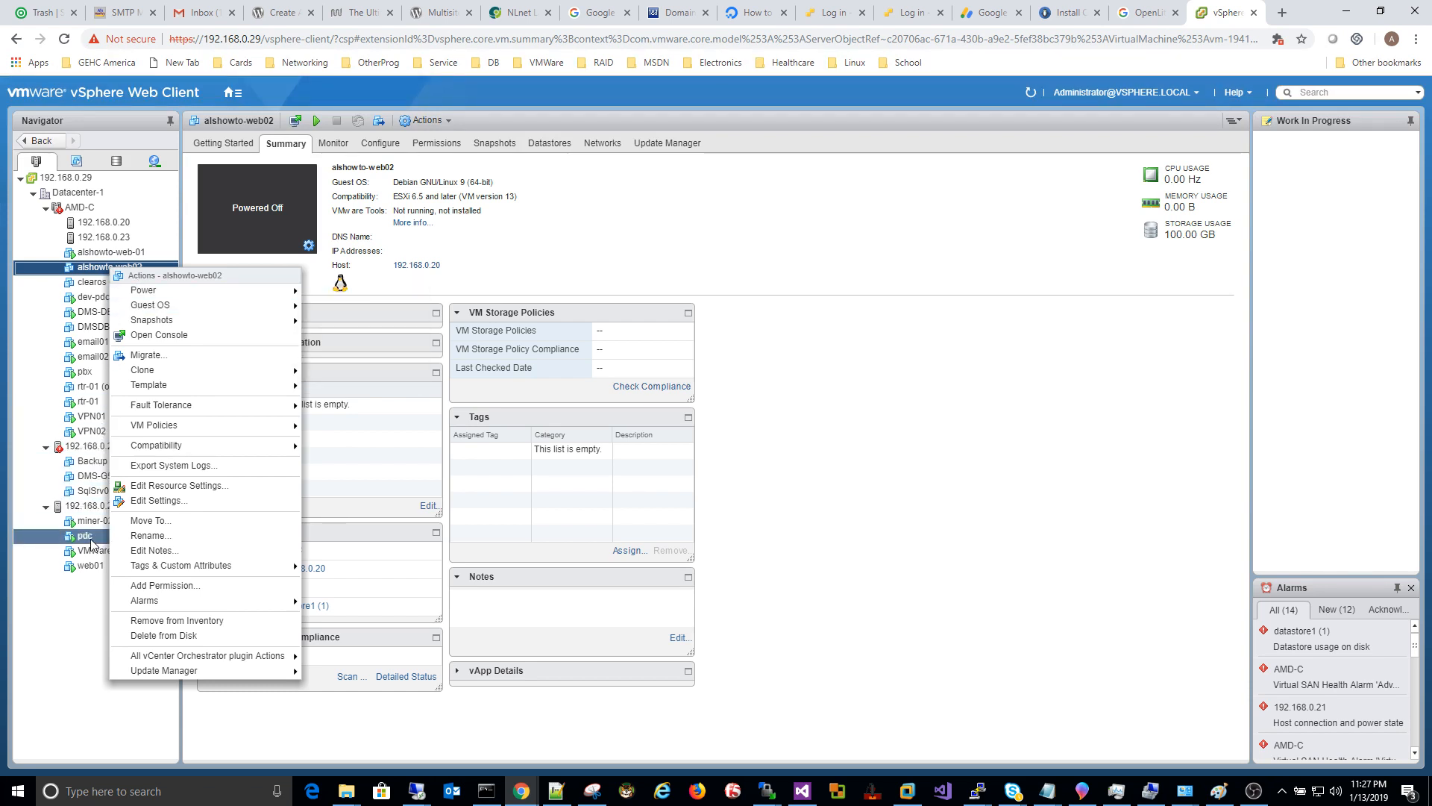
left_click(72, 636)
left_click(100, 552)
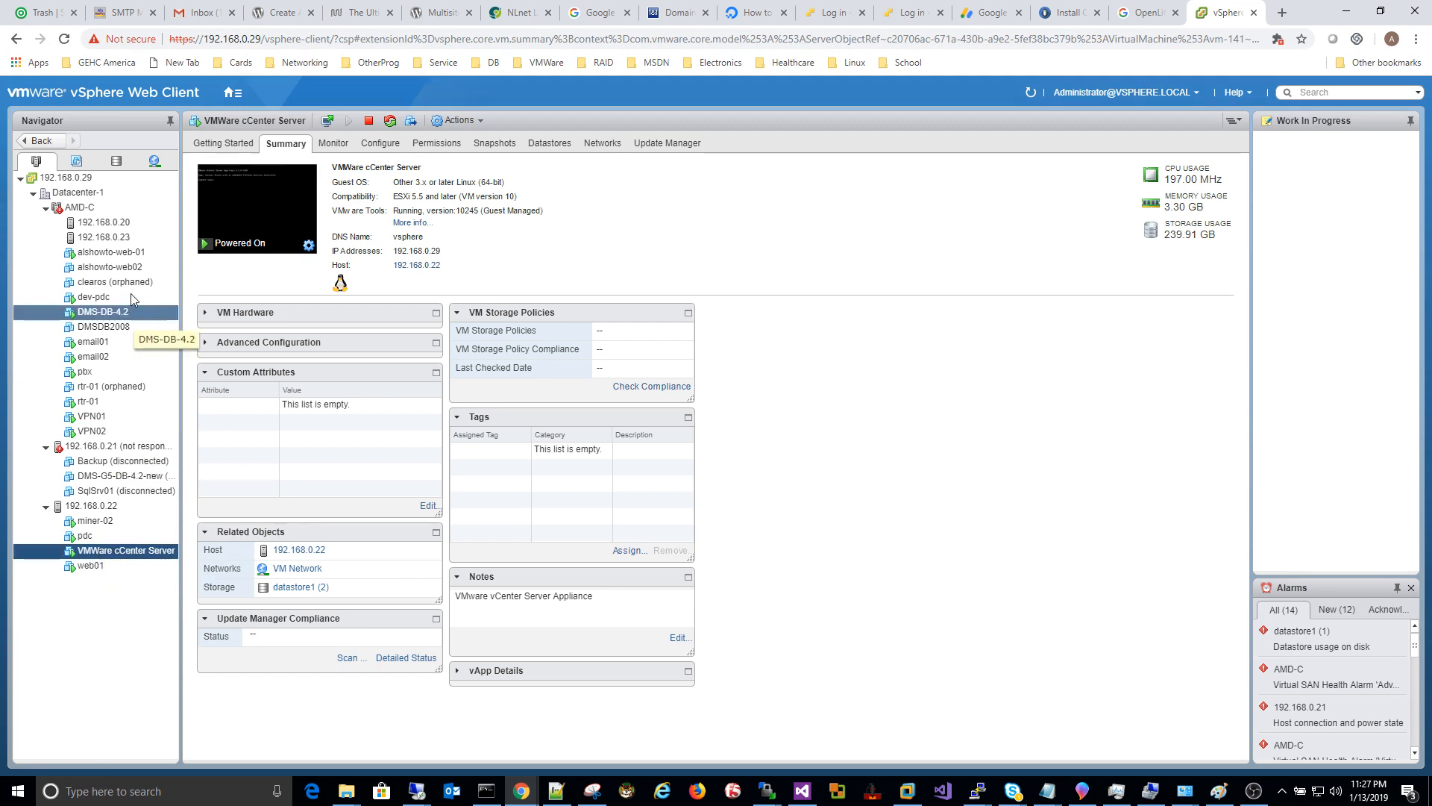
Step: Try powering on alshowto-web02 and dismiss the insufficient-resources failure dialog
right_click(126, 267)
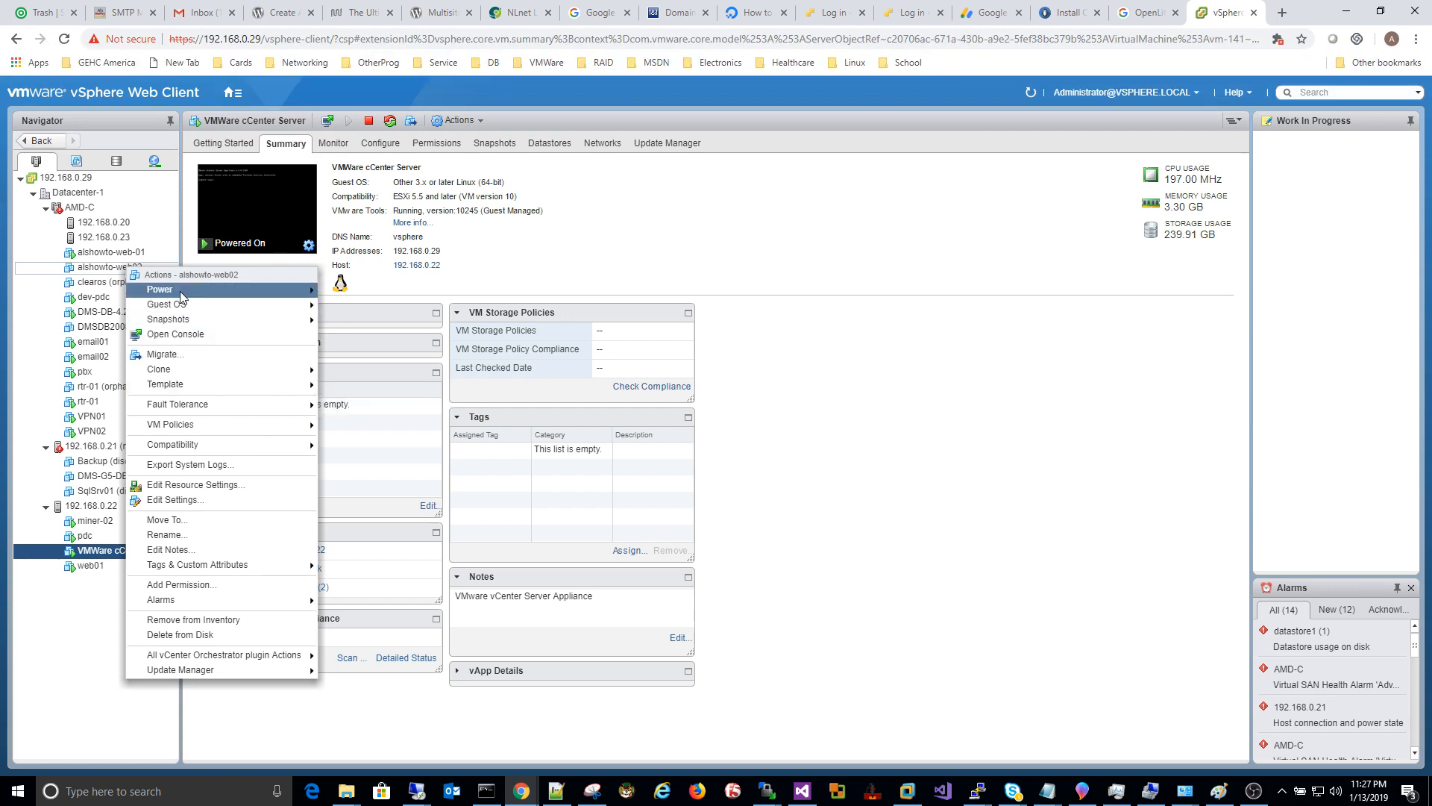
mouse_move(205, 295)
left_click(332, 291)
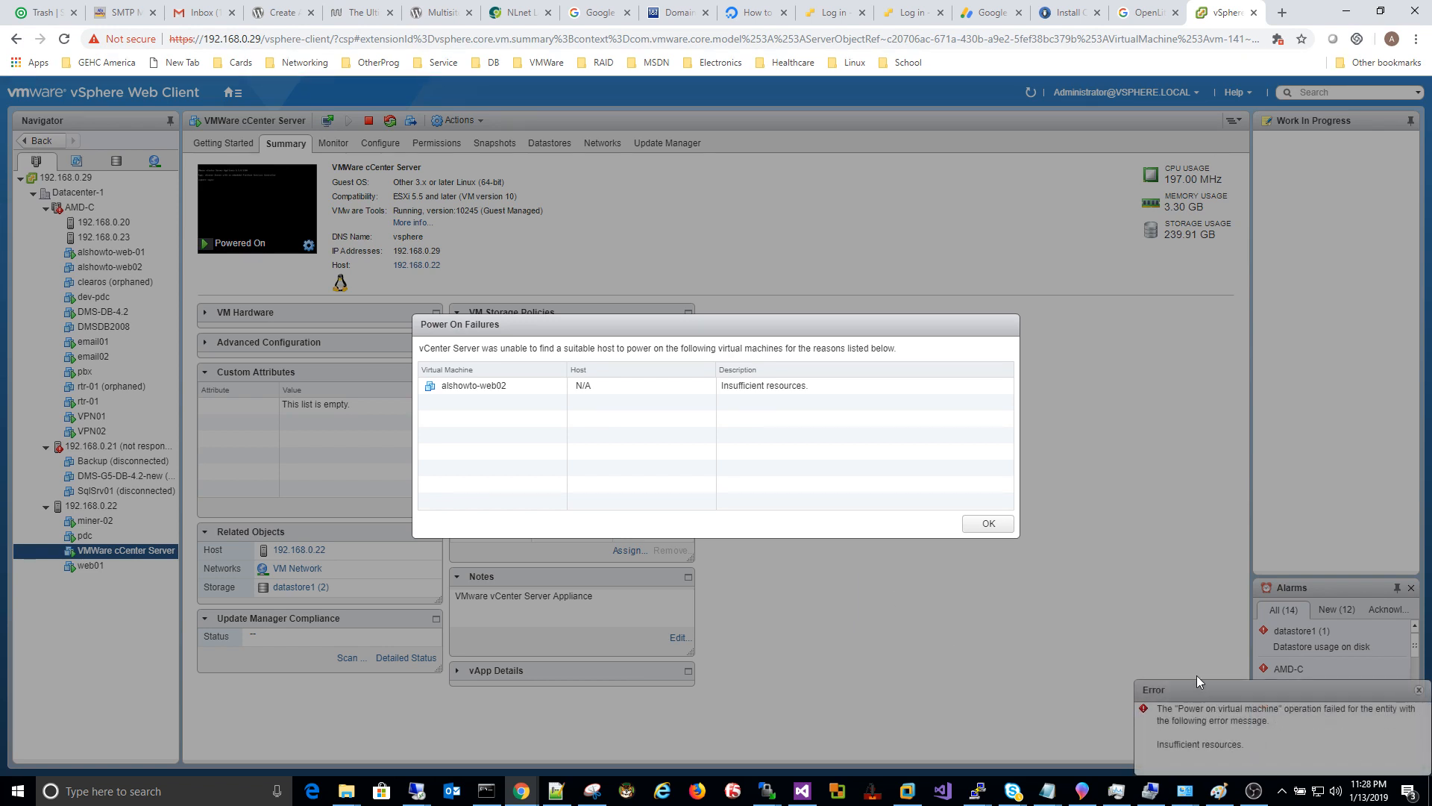
left_click(996, 522)
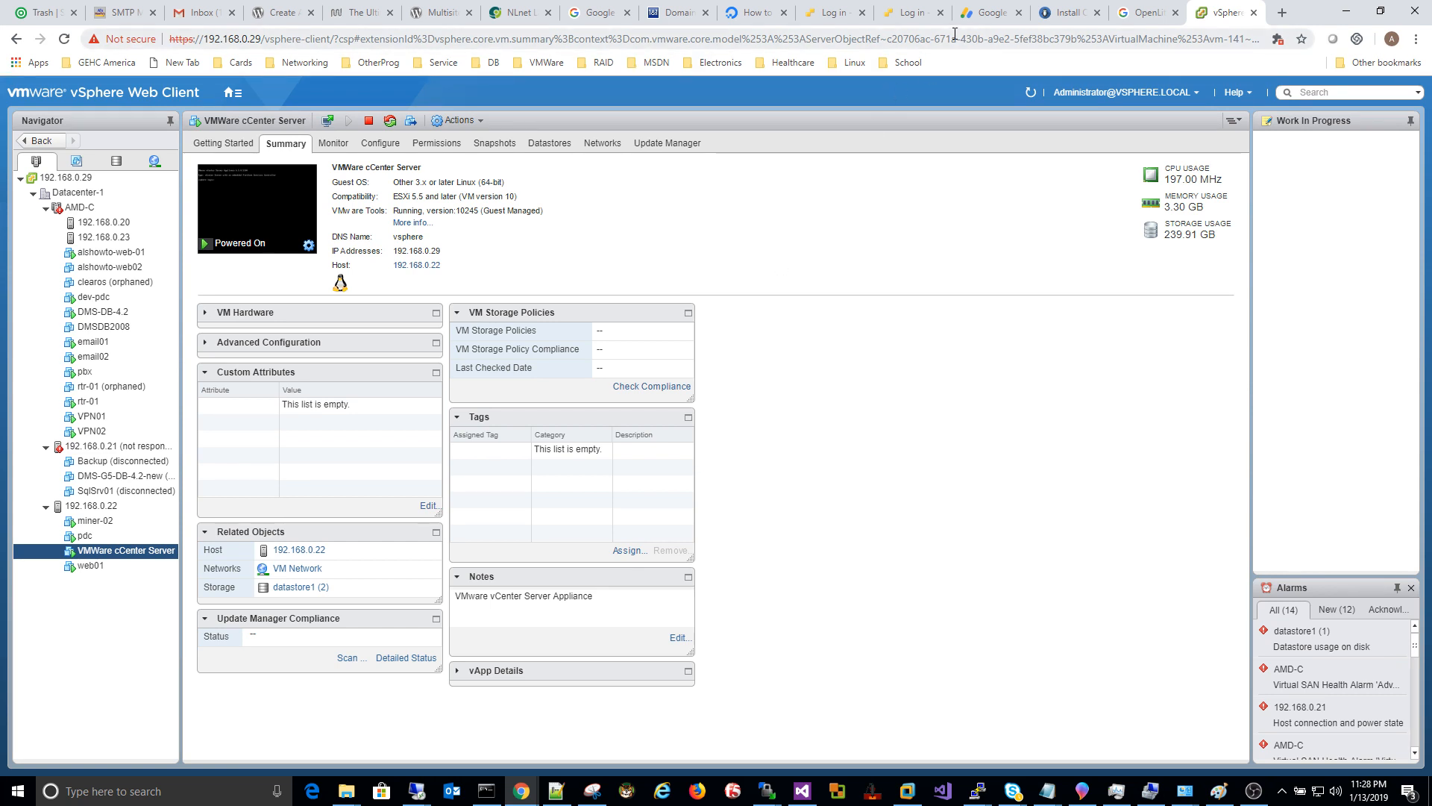
Step: Log in to ESXi host 192.168.0.20 as root with the saved user name and the account password
left_click(925, 13)
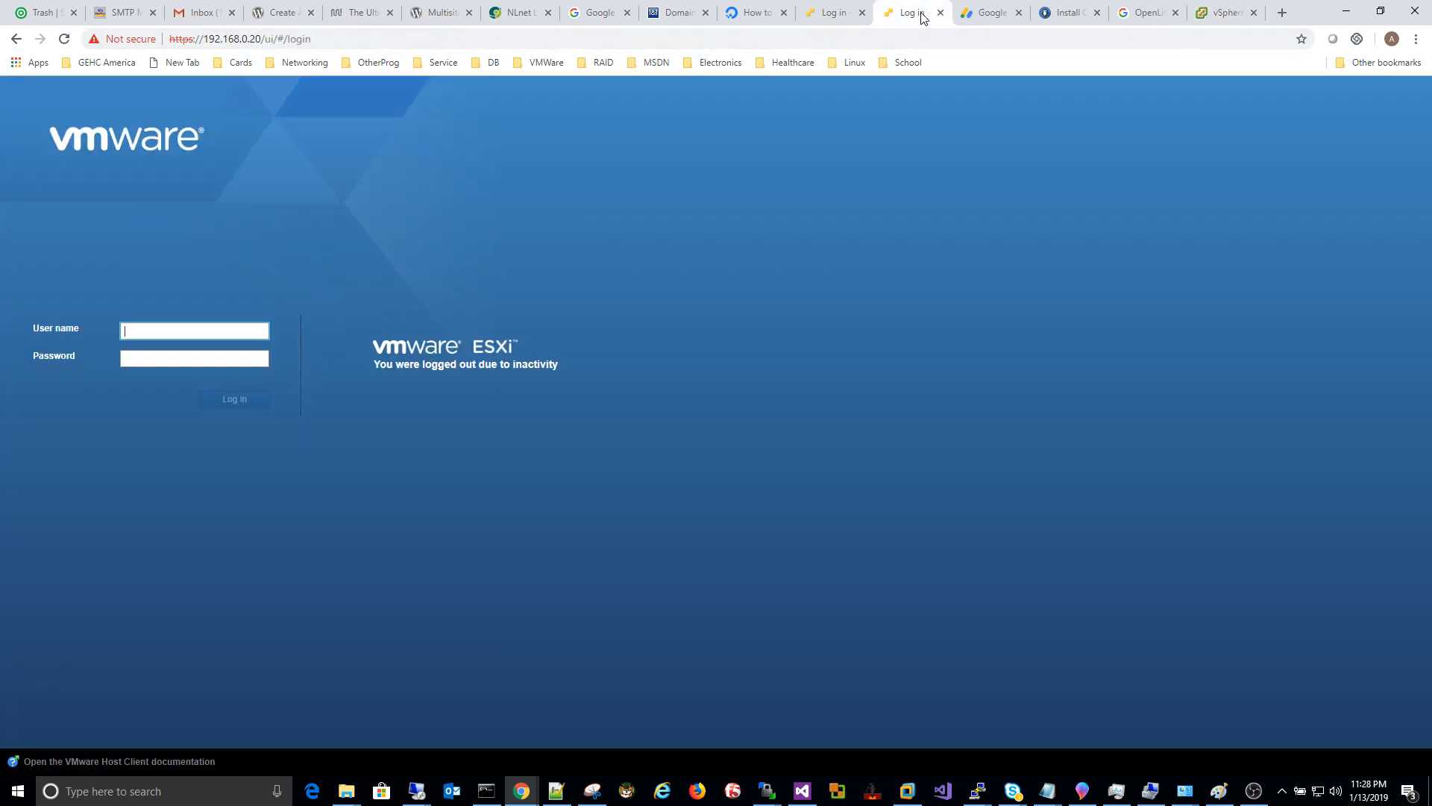
left_click(128, 330)
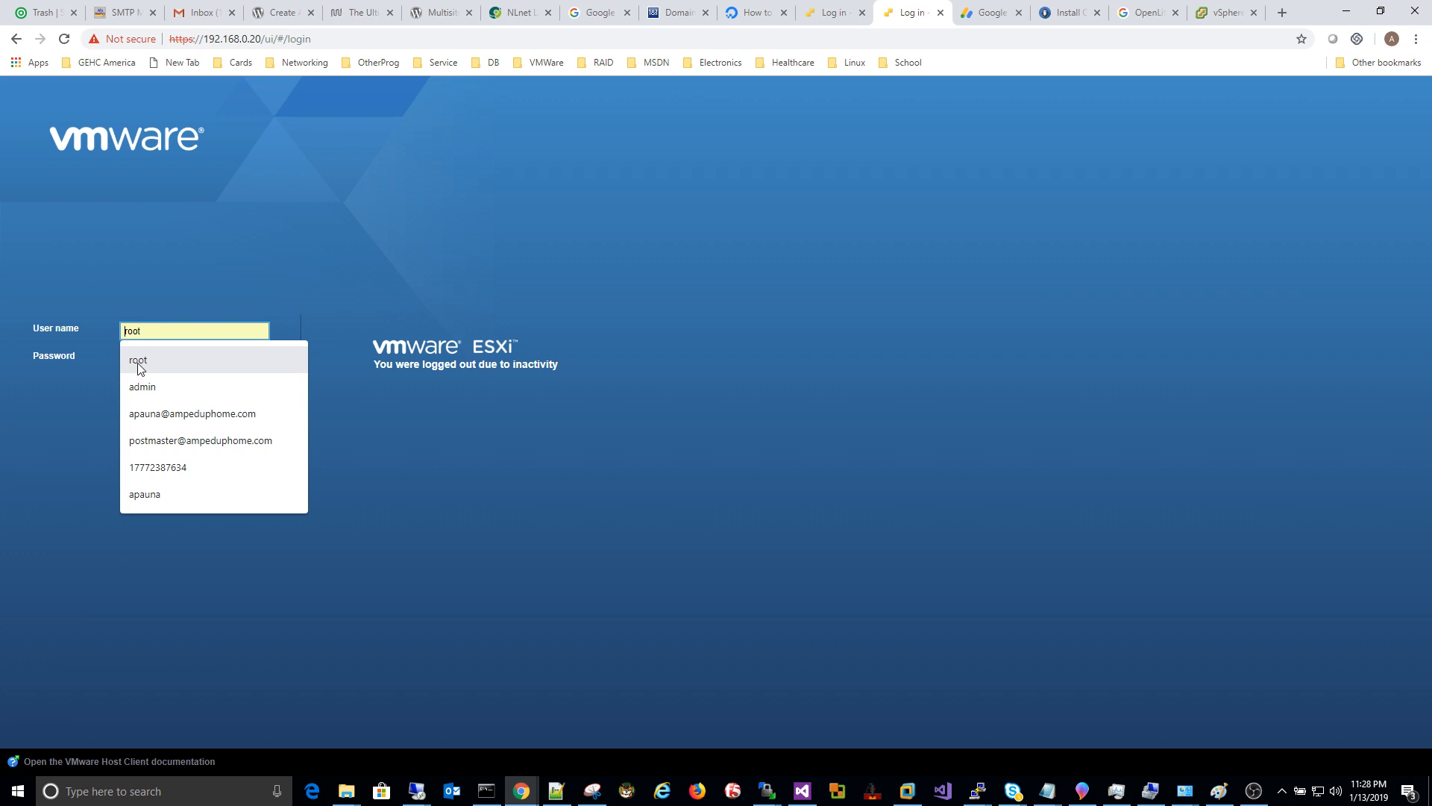
left_click(138, 361)
left_click(211, 358)
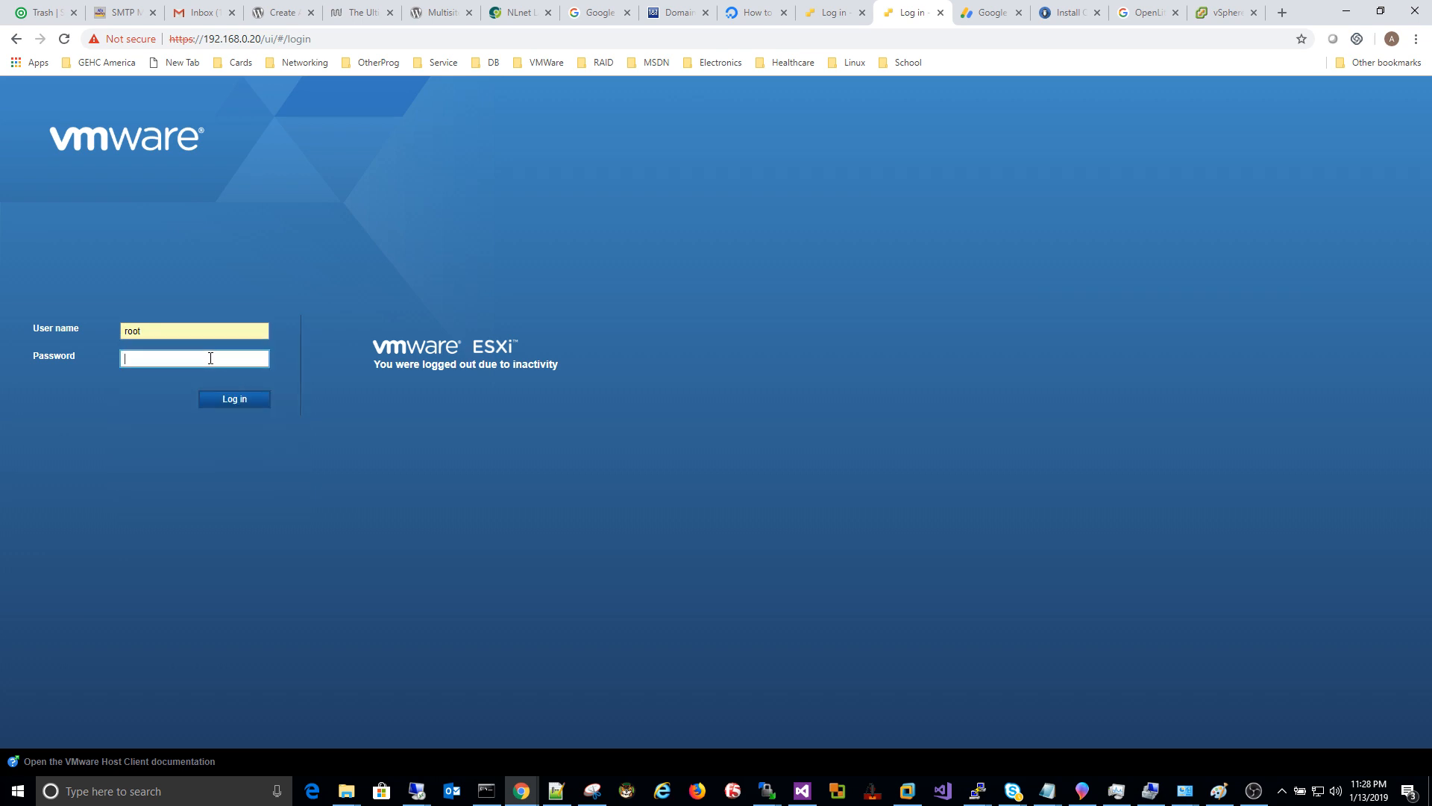
right_click(141, 359)
left_click(128, 350)
left_click(131, 359)
left_click(233, 402)
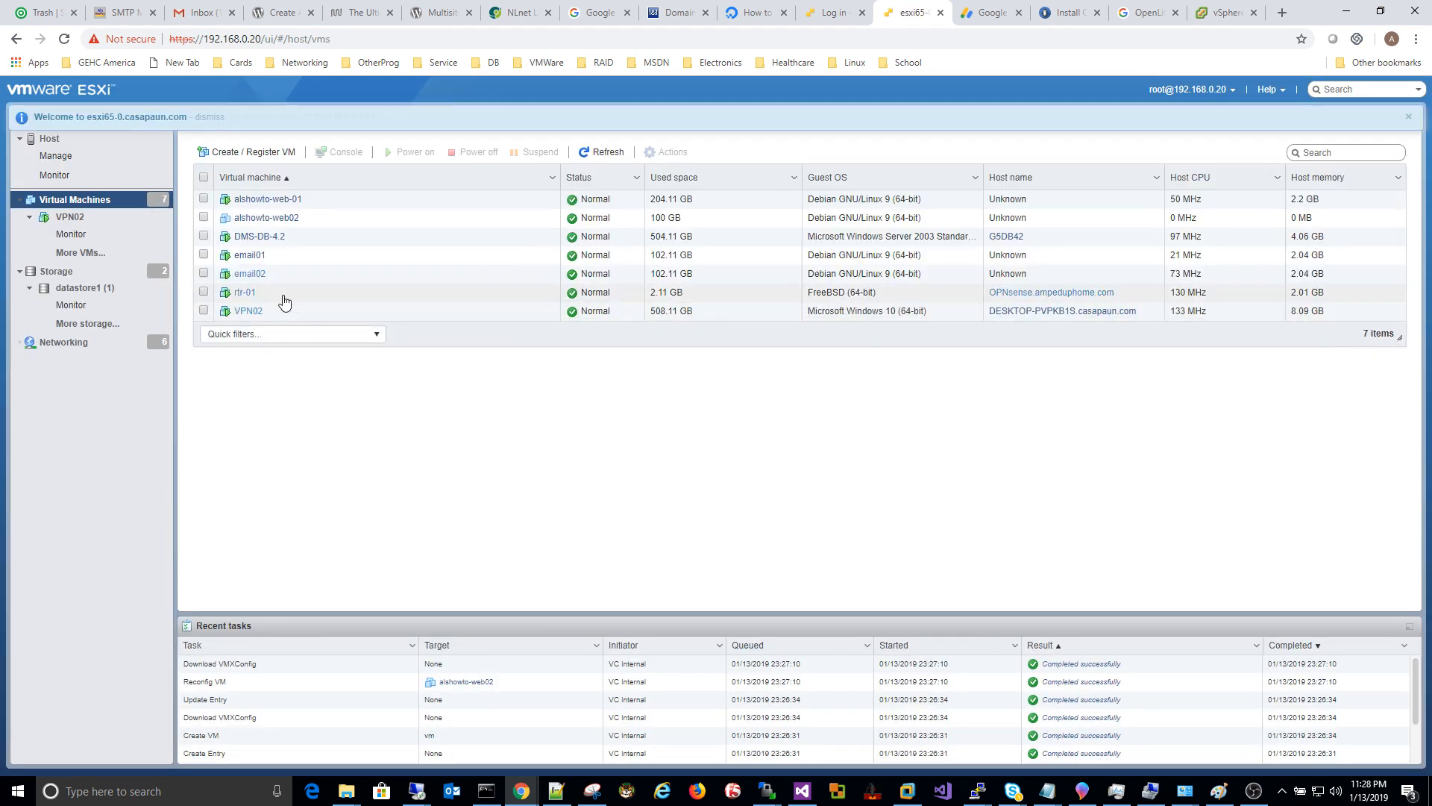
Step: Power on alshowto-web02 and open its console at the Debian installer boot menu
left_click(202, 217)
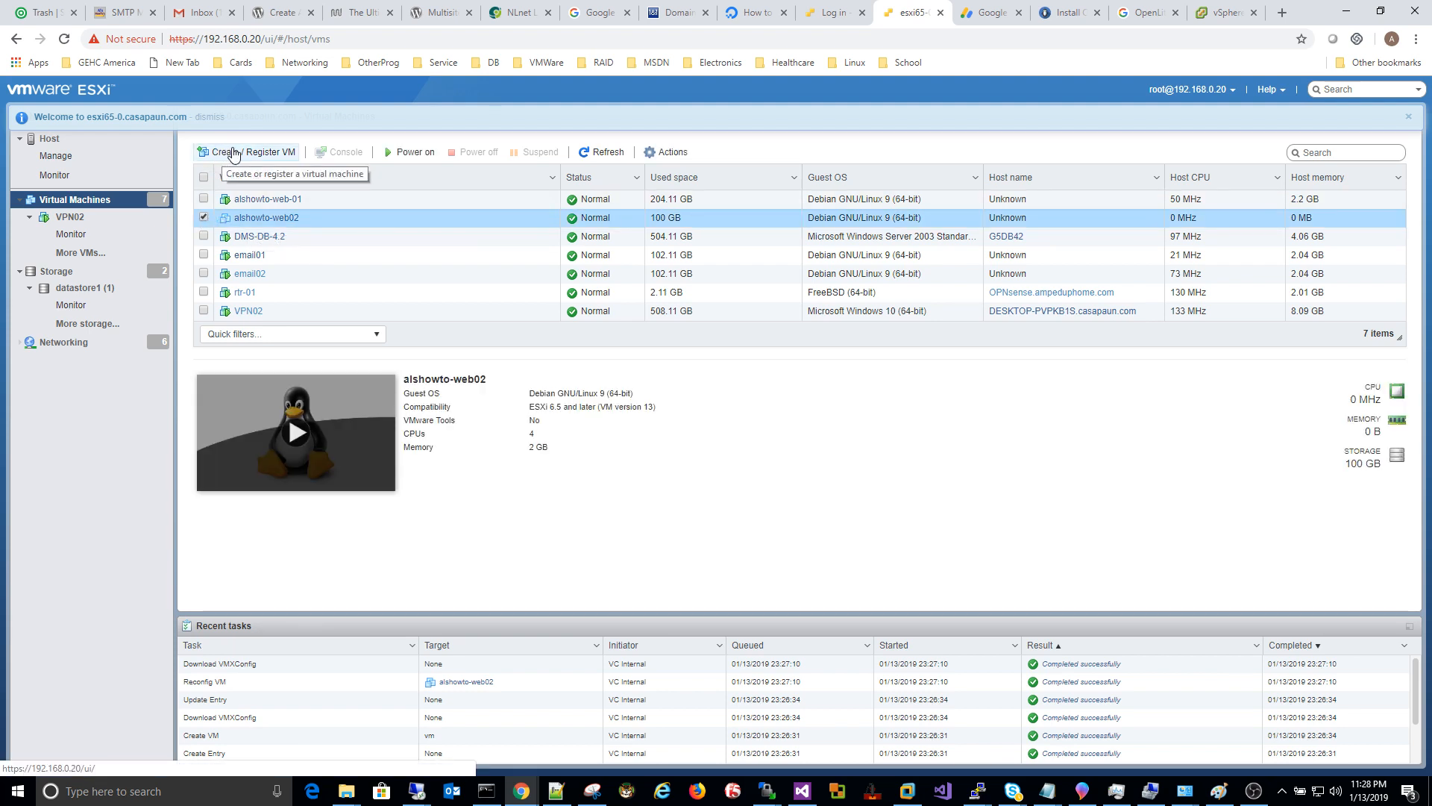
left_click(408, 153)
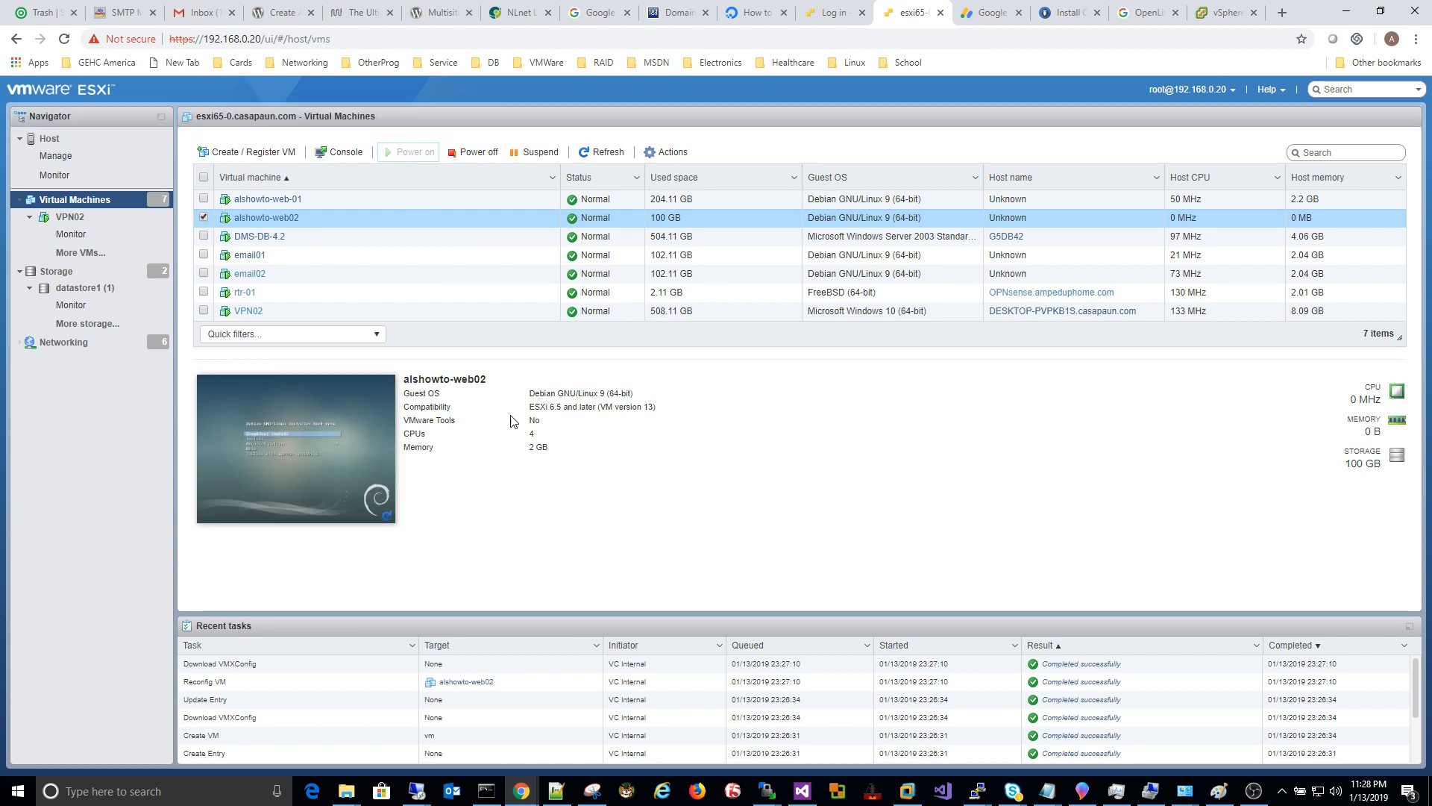
left_click(298, 451)
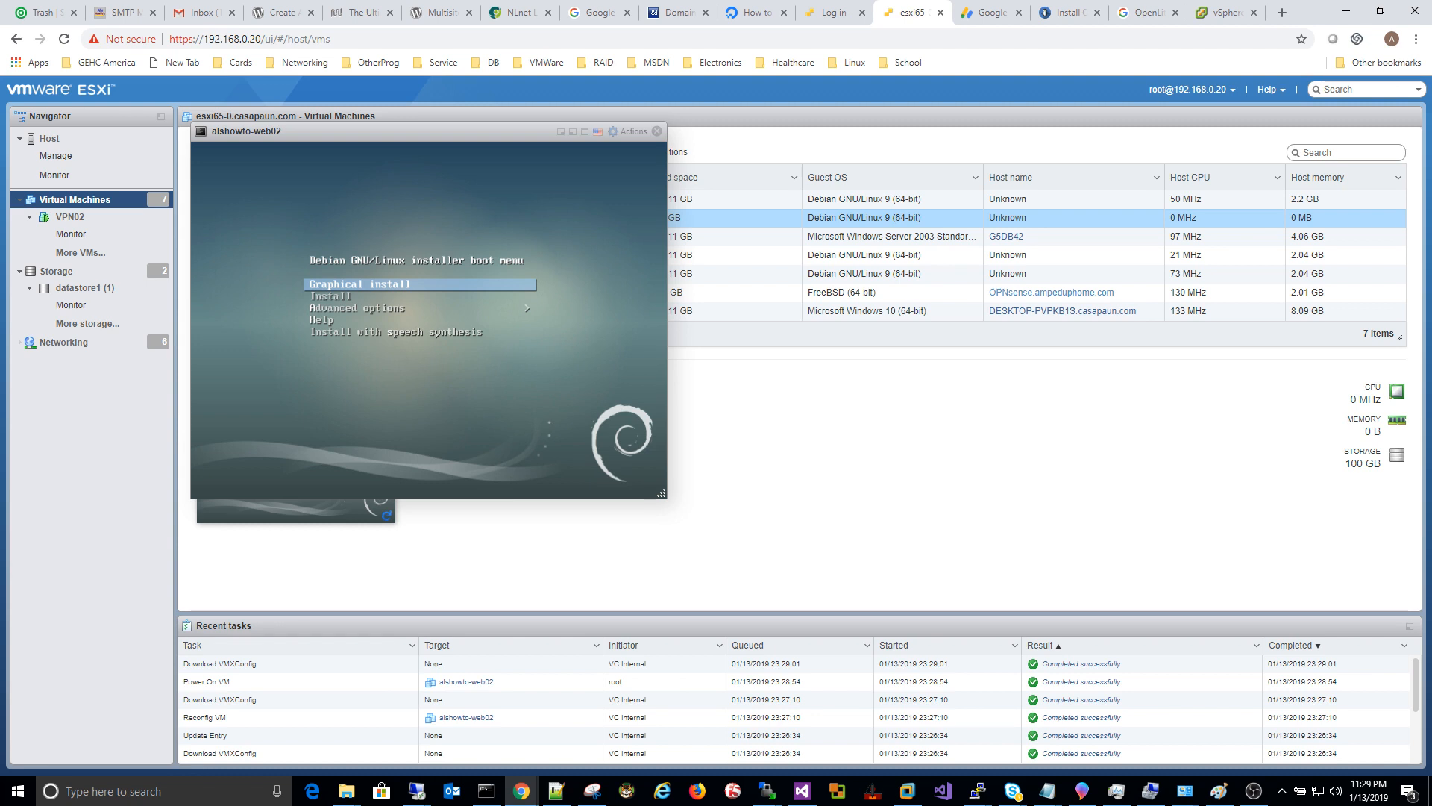
Step: Start the graphical install, accepting English, United States and the American English keyboard
key("Return")
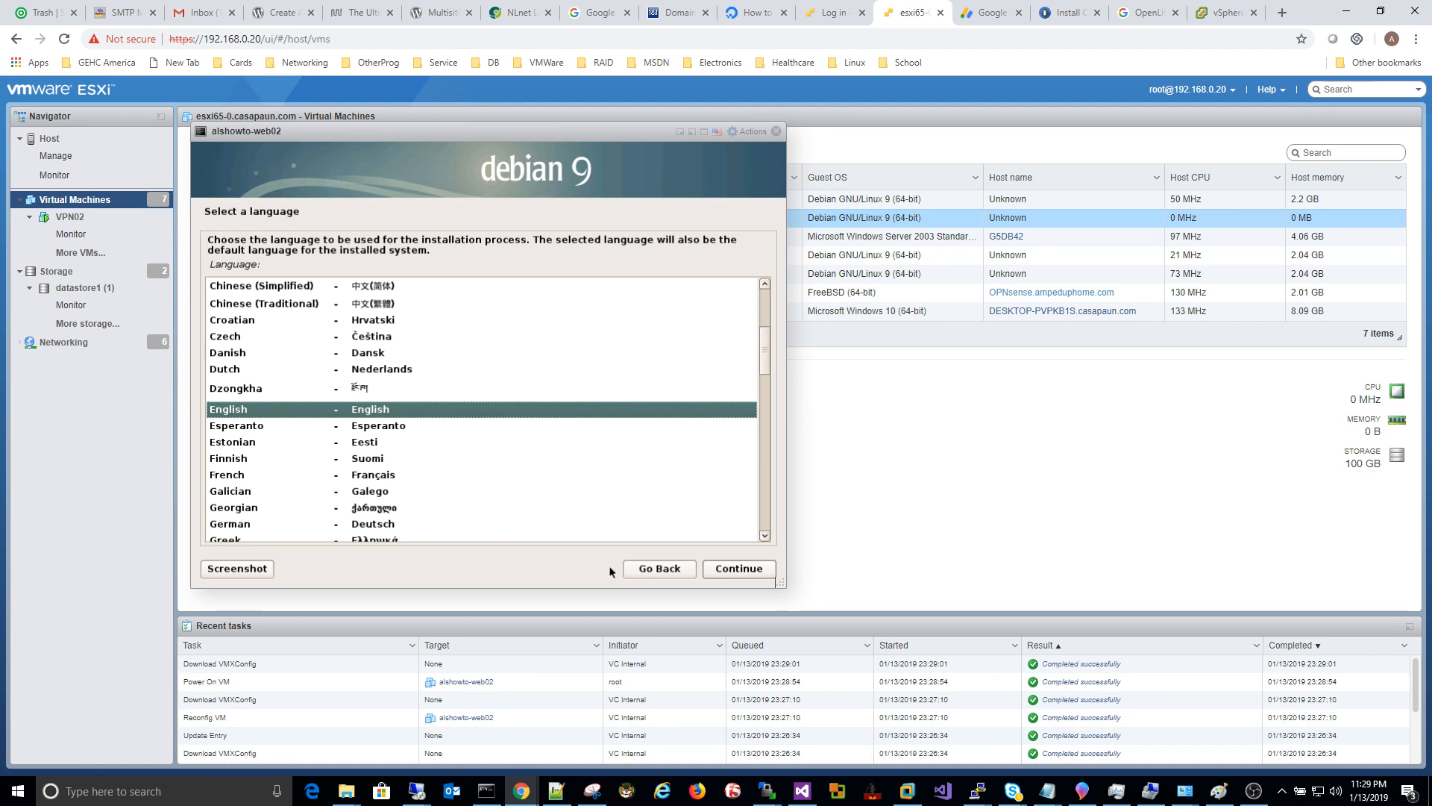
left_click(748, 569)
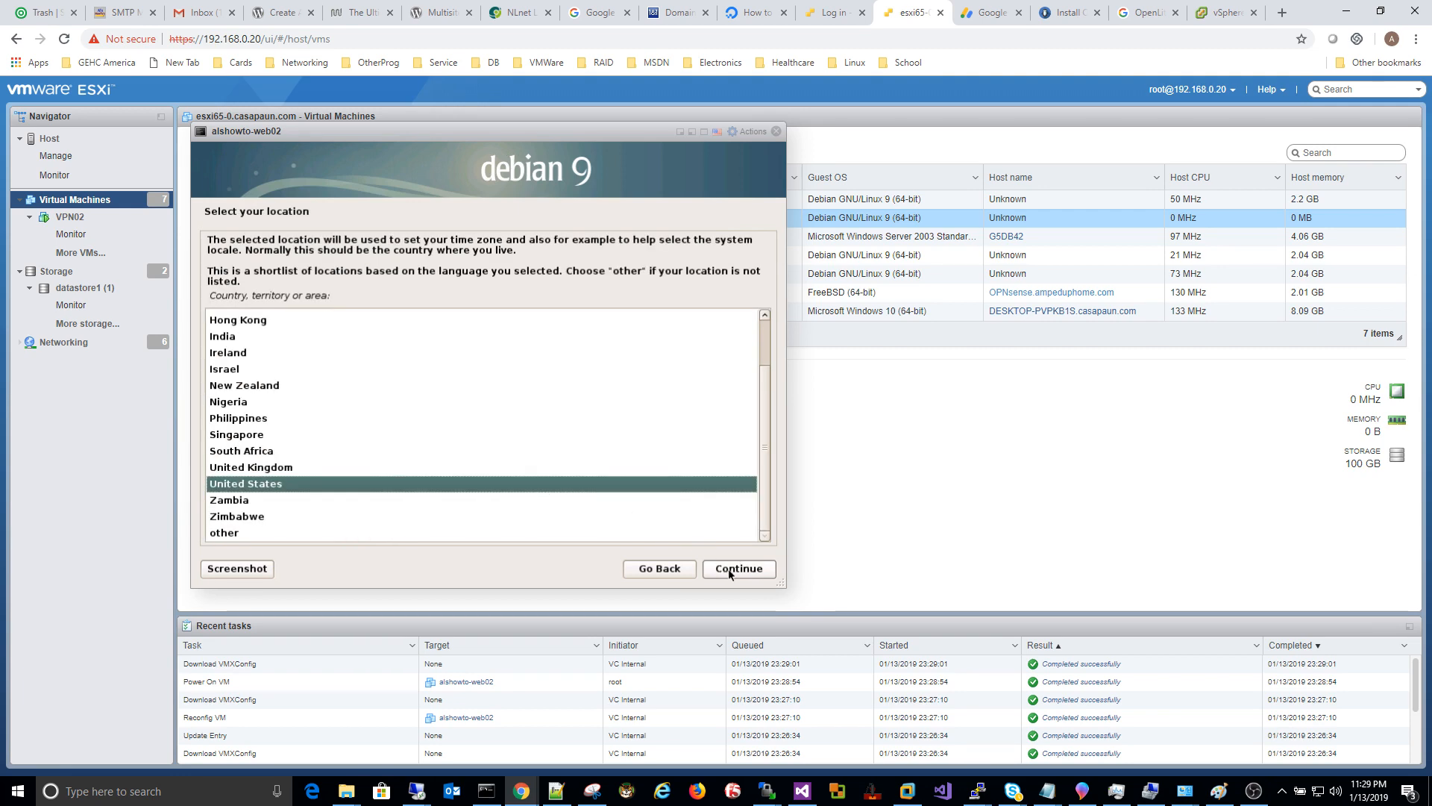
left_click(731, 570)
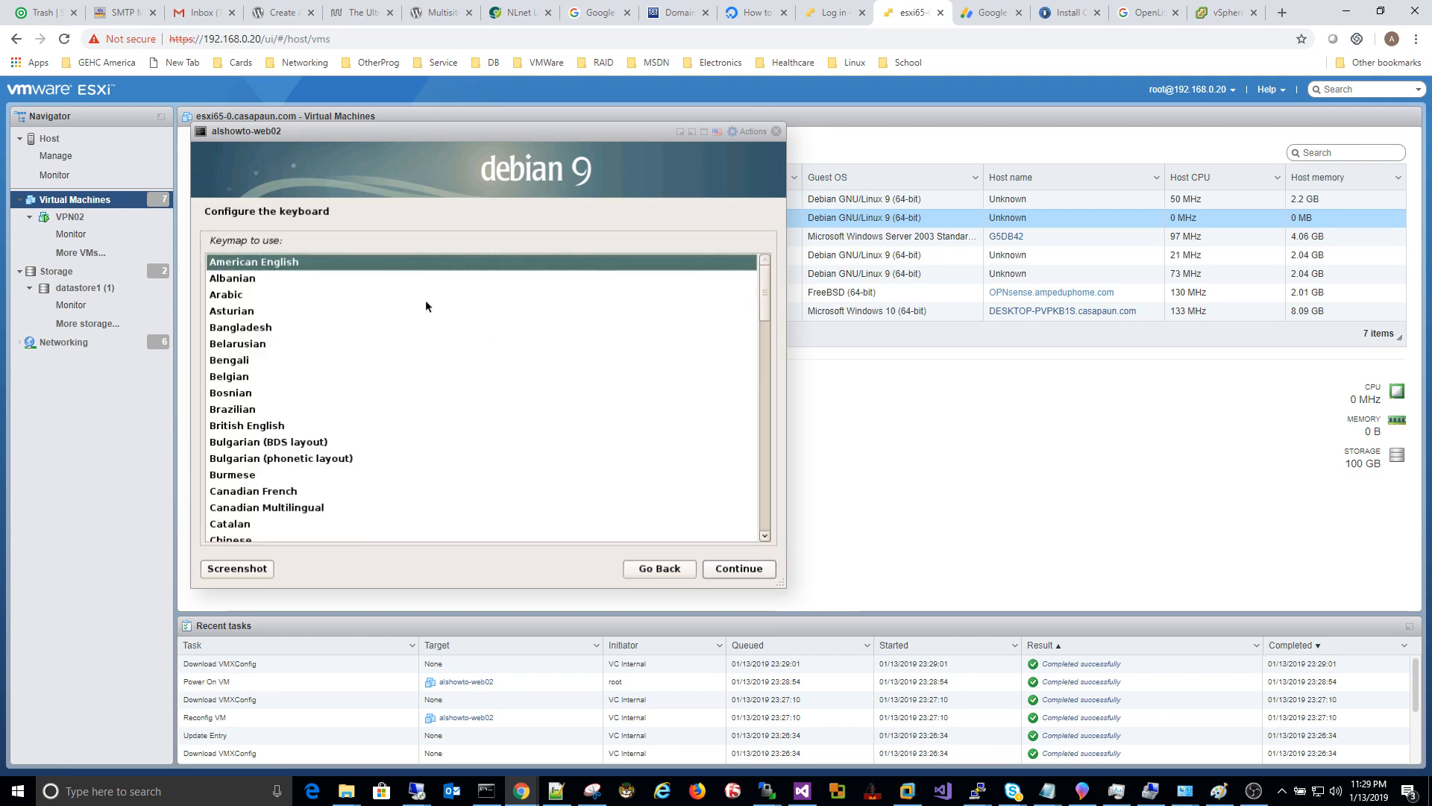
left_click(741, 569)
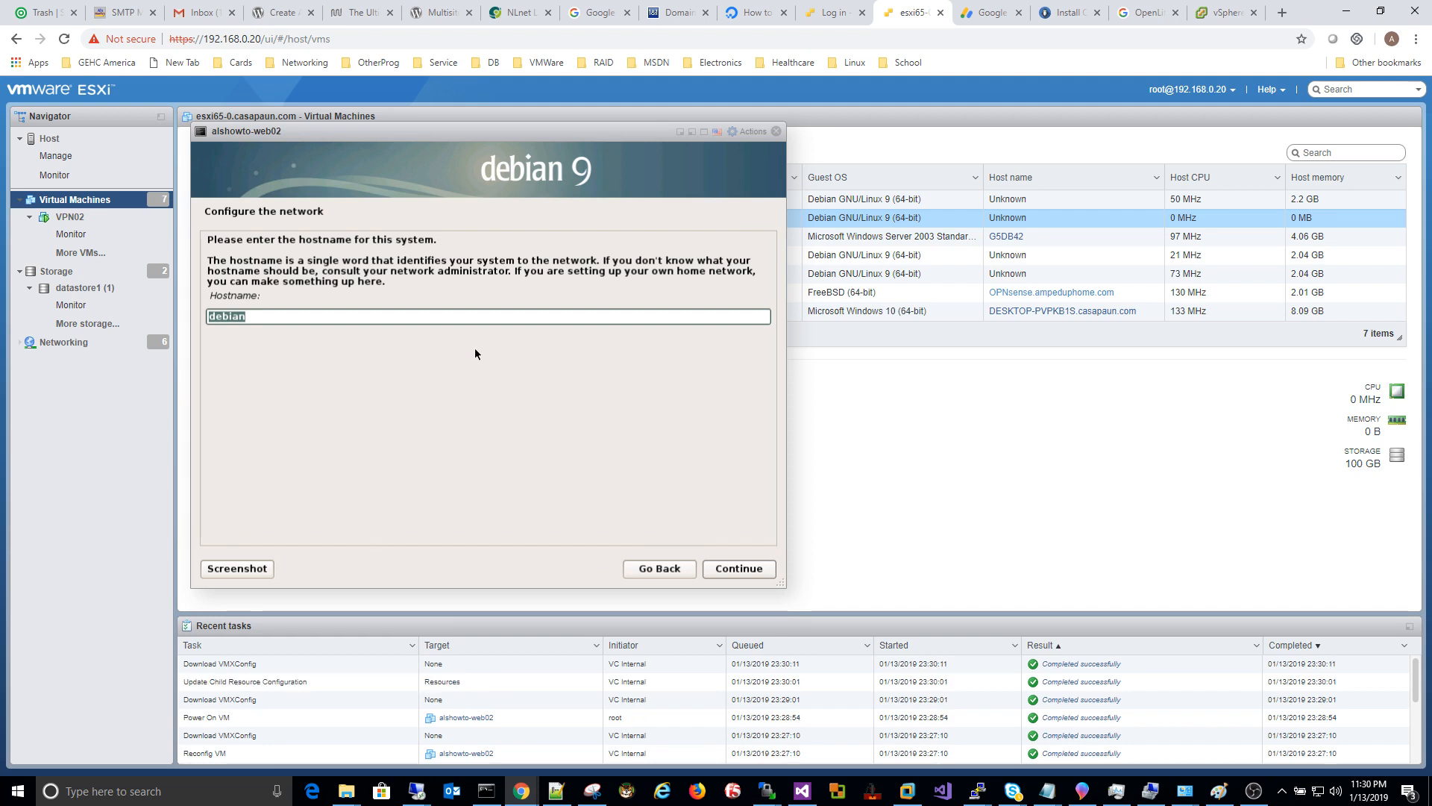
Step: Replace the default hostname 'debian' with web02.alshowto.com and continue
key("BackSpace")
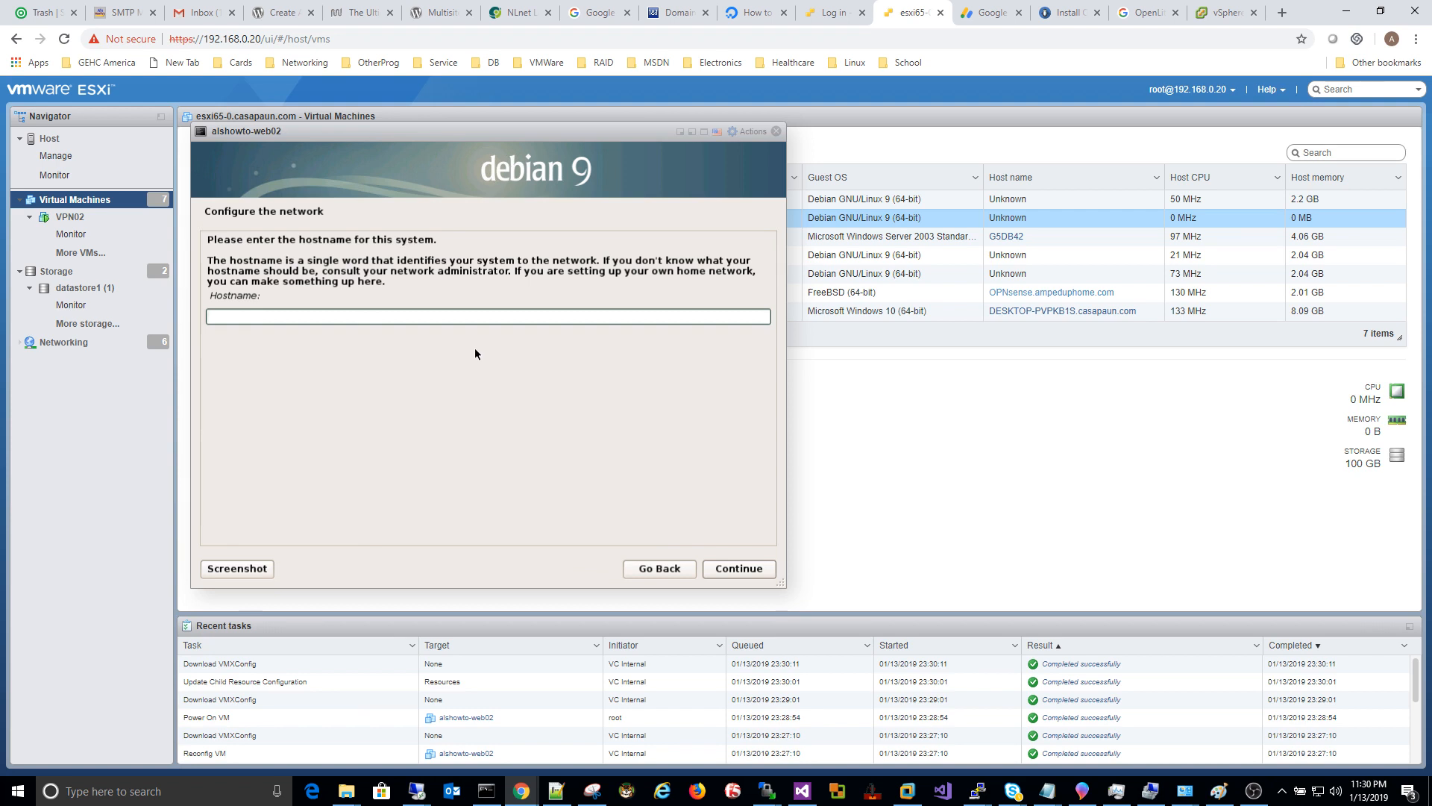
type("web")
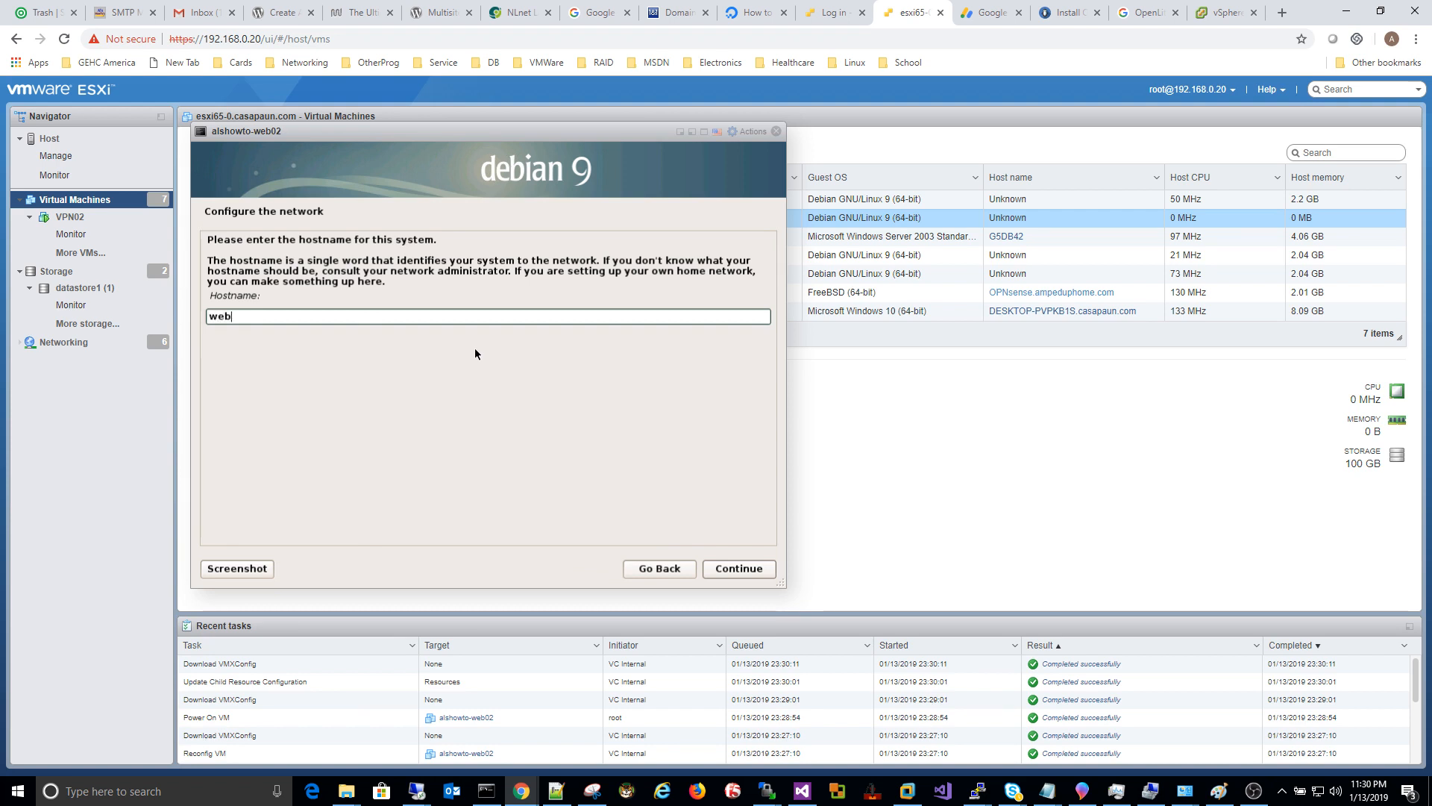
type("0")
type("2")
type(".amped")
type("up")
key("BackSpace")
key("BackSpace")
key("BackSpace")
key("BackSpace")
key("BackSpace")
key("BackSpace")
key("BackSpace")
type("alshowto.com")
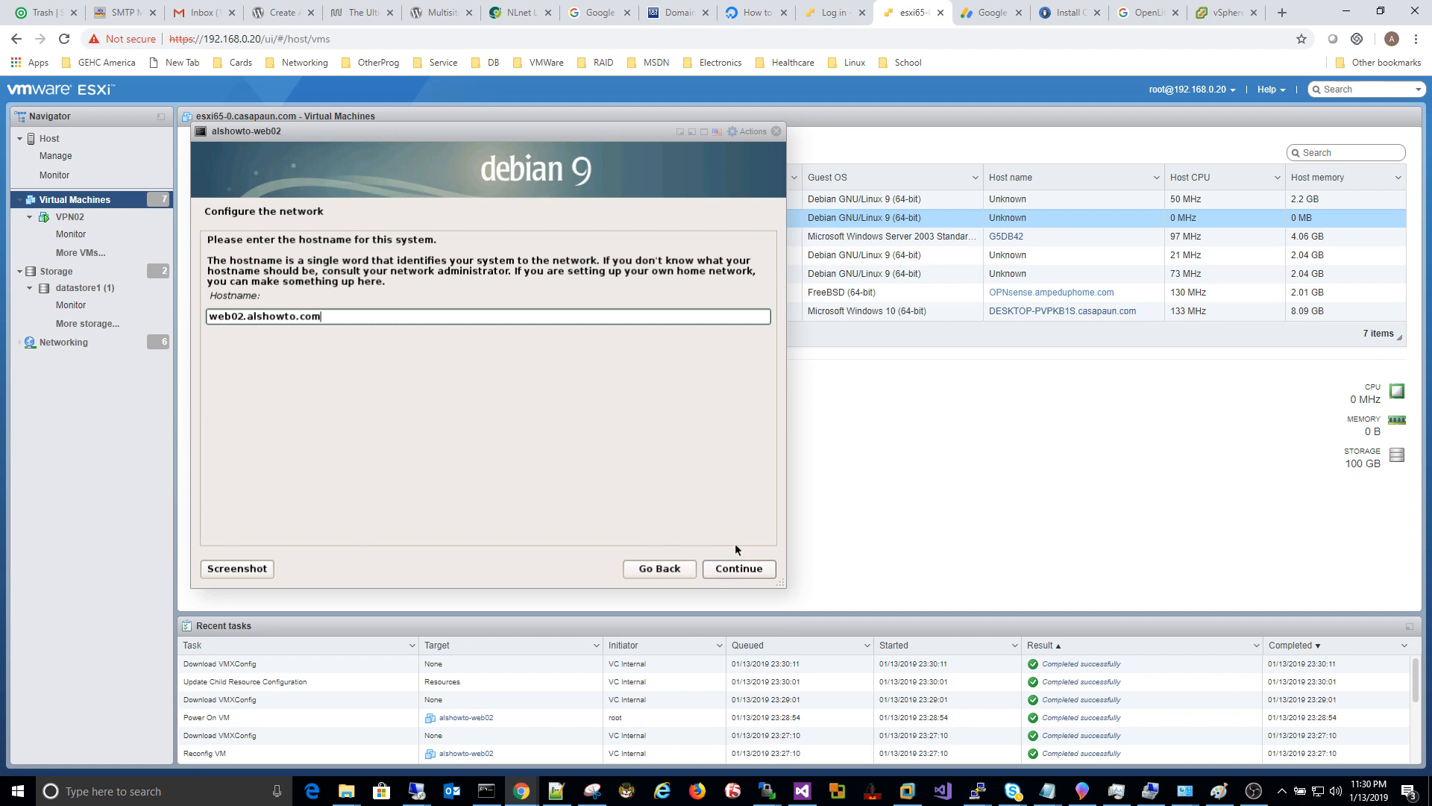
left_click(745, 574)
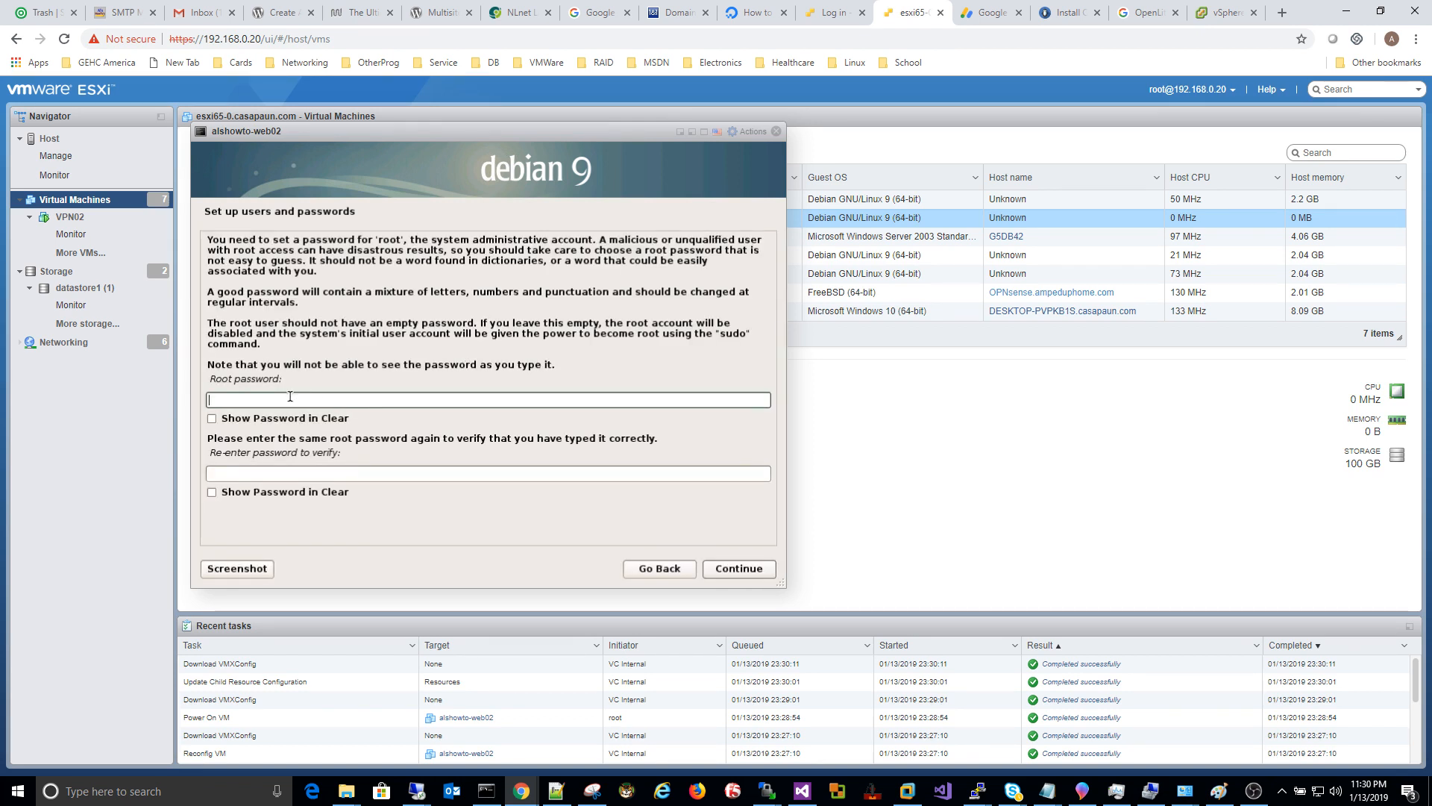
Step: Enter and confirm the root password
type("*")
type("******")
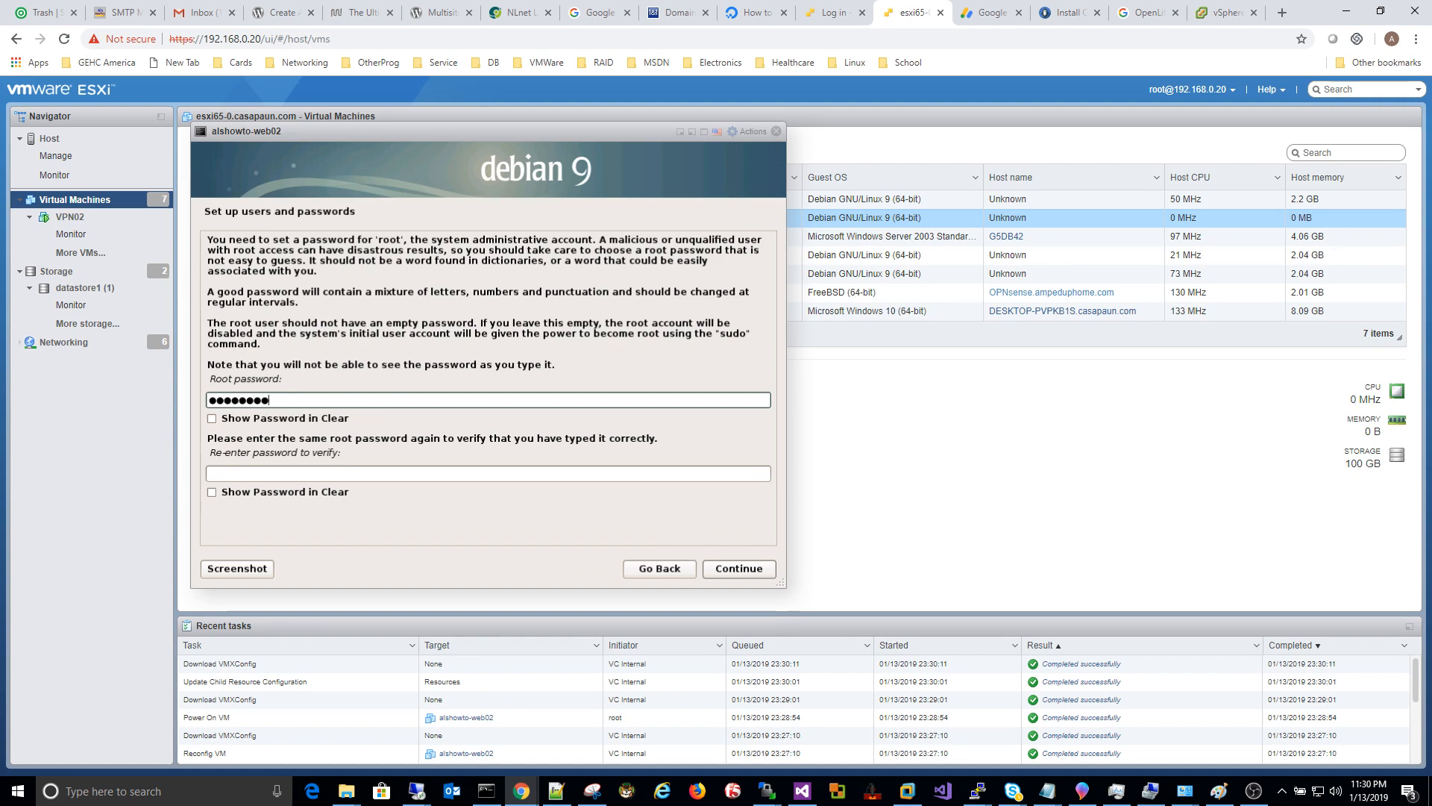
type("***")
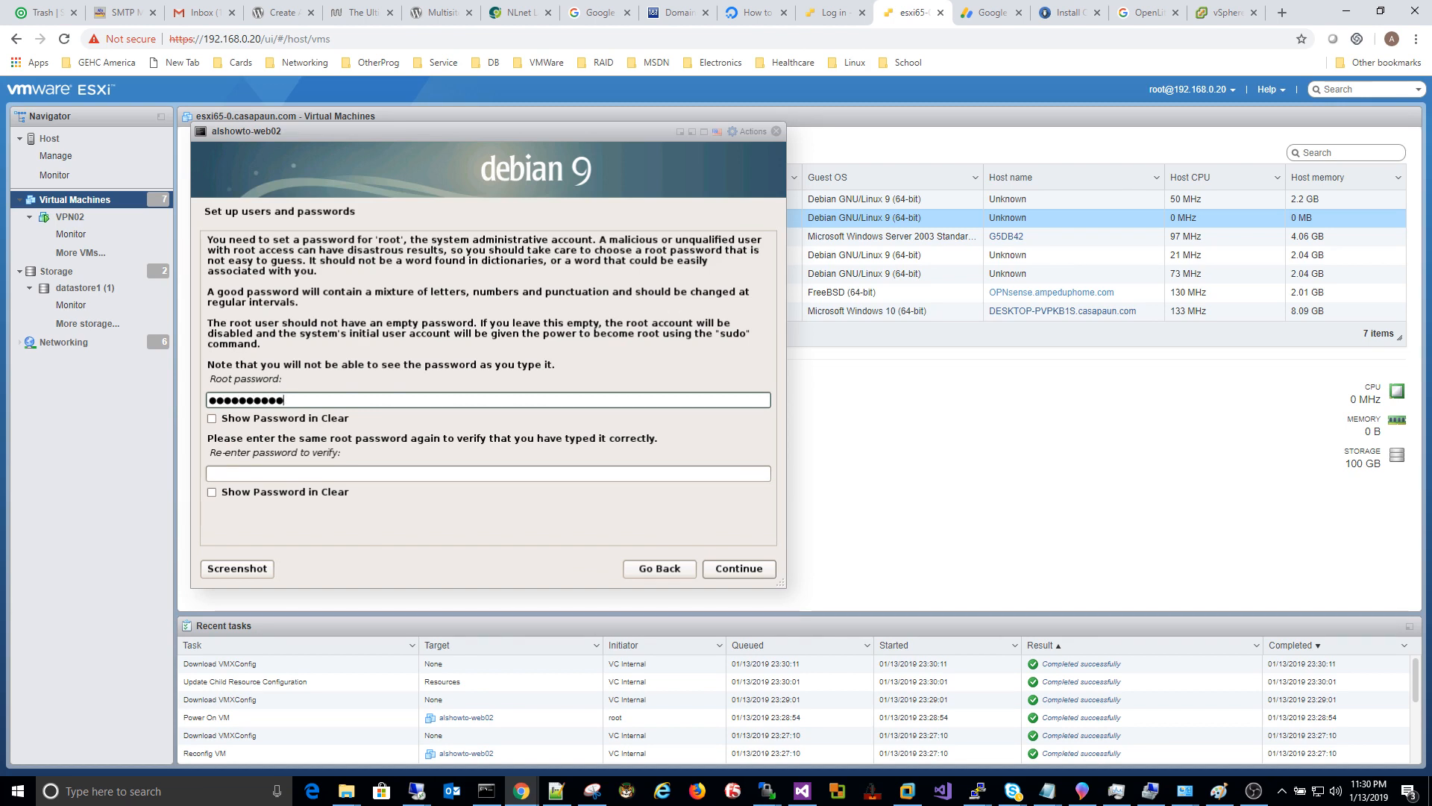
key("Tab")
key("Tab")
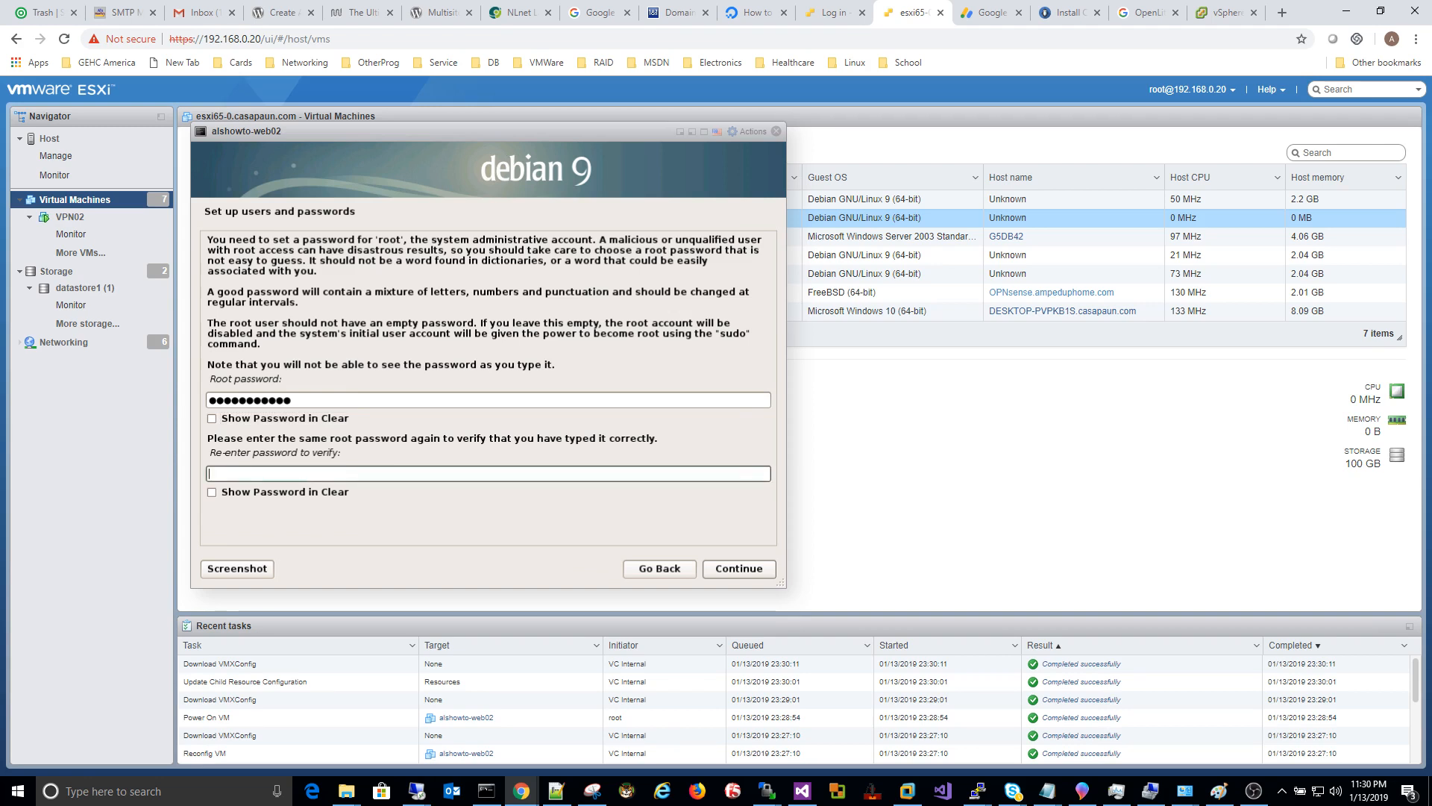
type("***********")
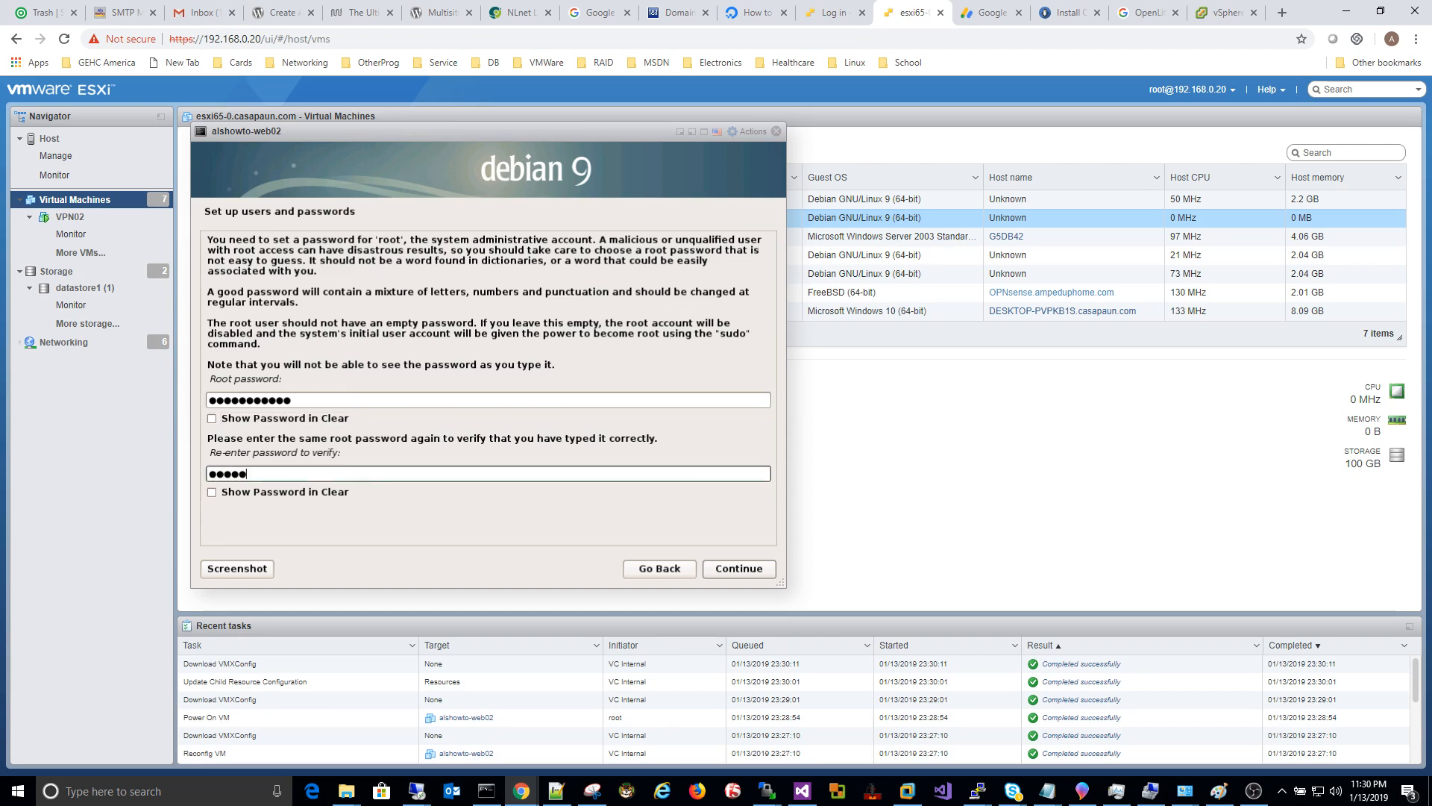
type("*")
left_click(755, 571)
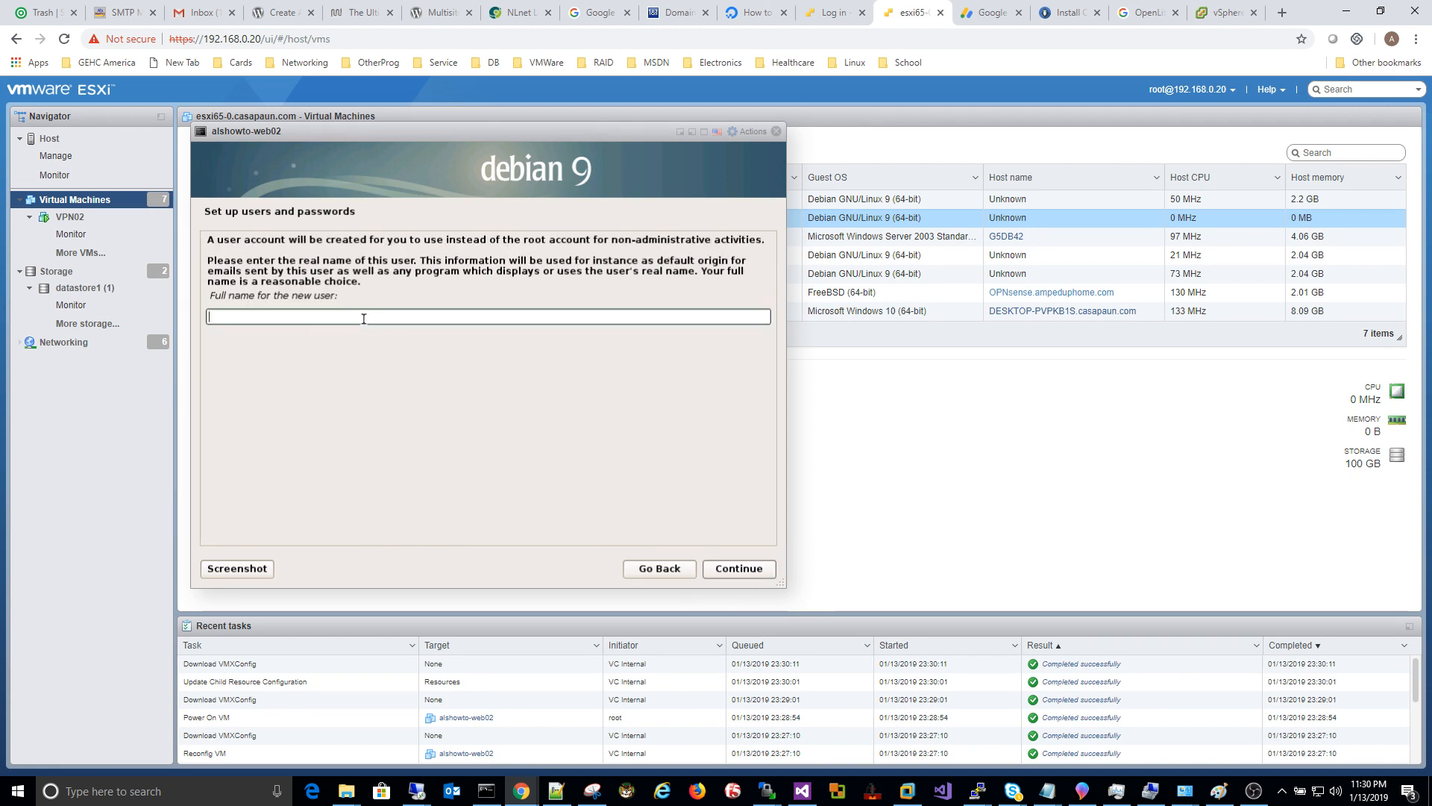
Step: Enter the new user's full name and accept the suggested username
type("apauna")
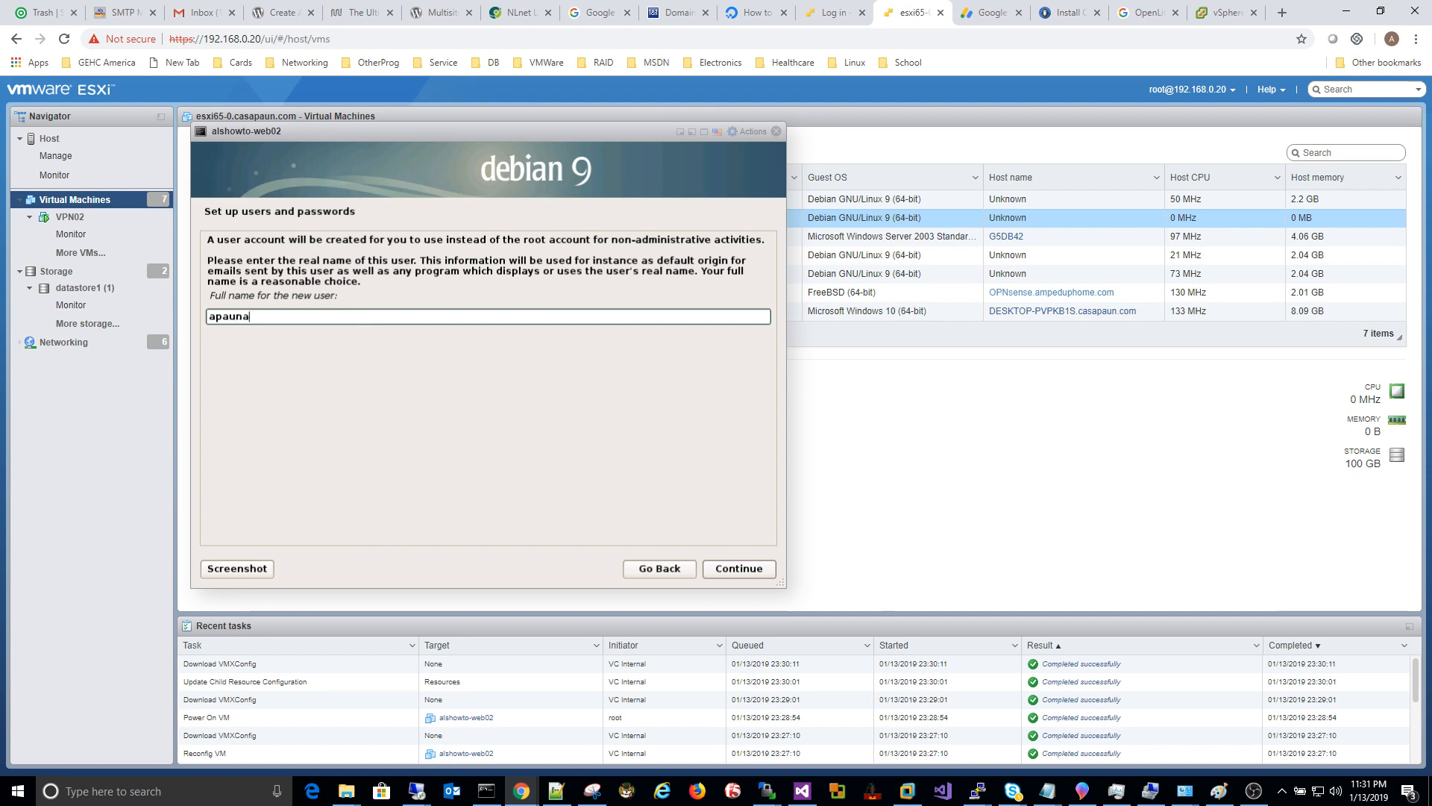
key("Tab")
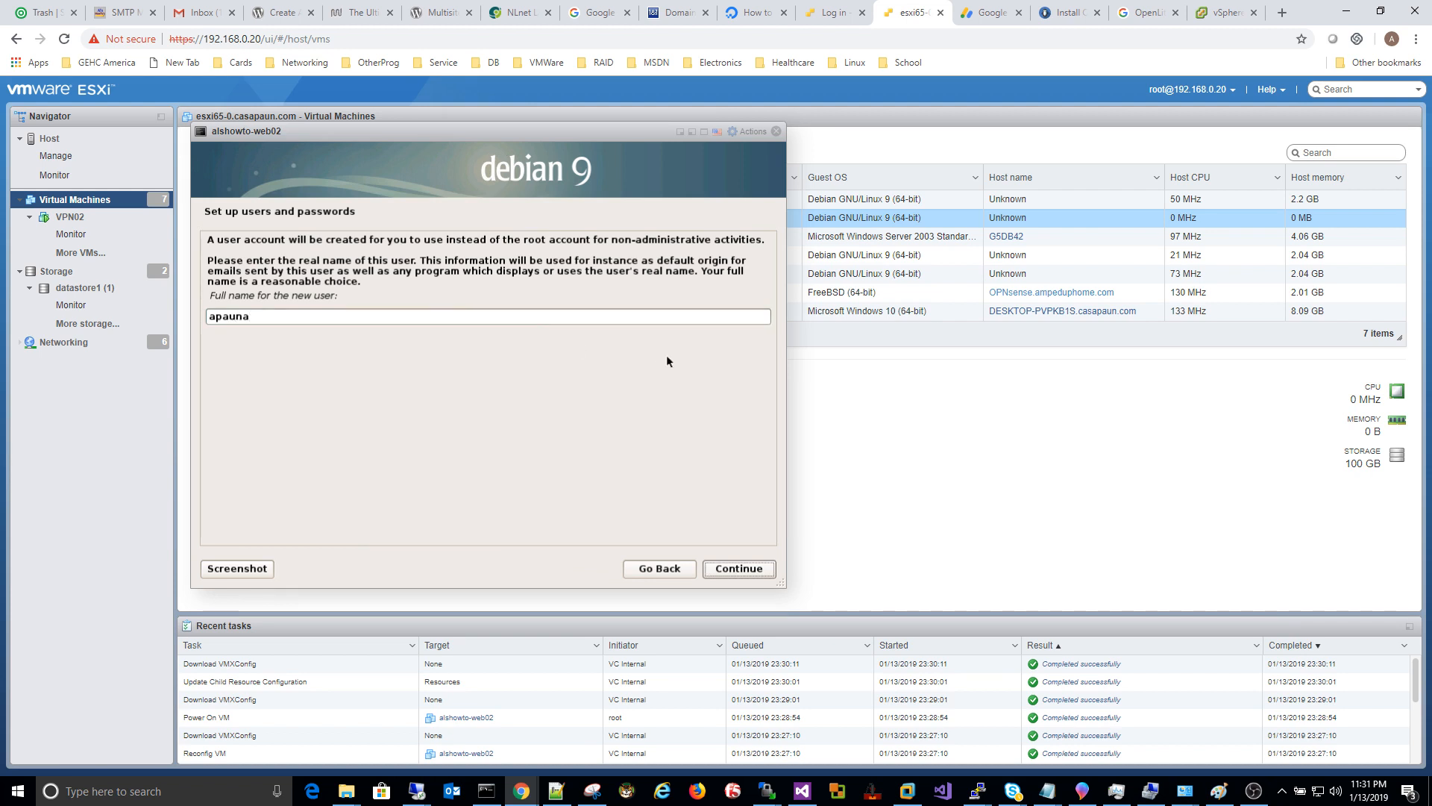
left_click(757, 568)
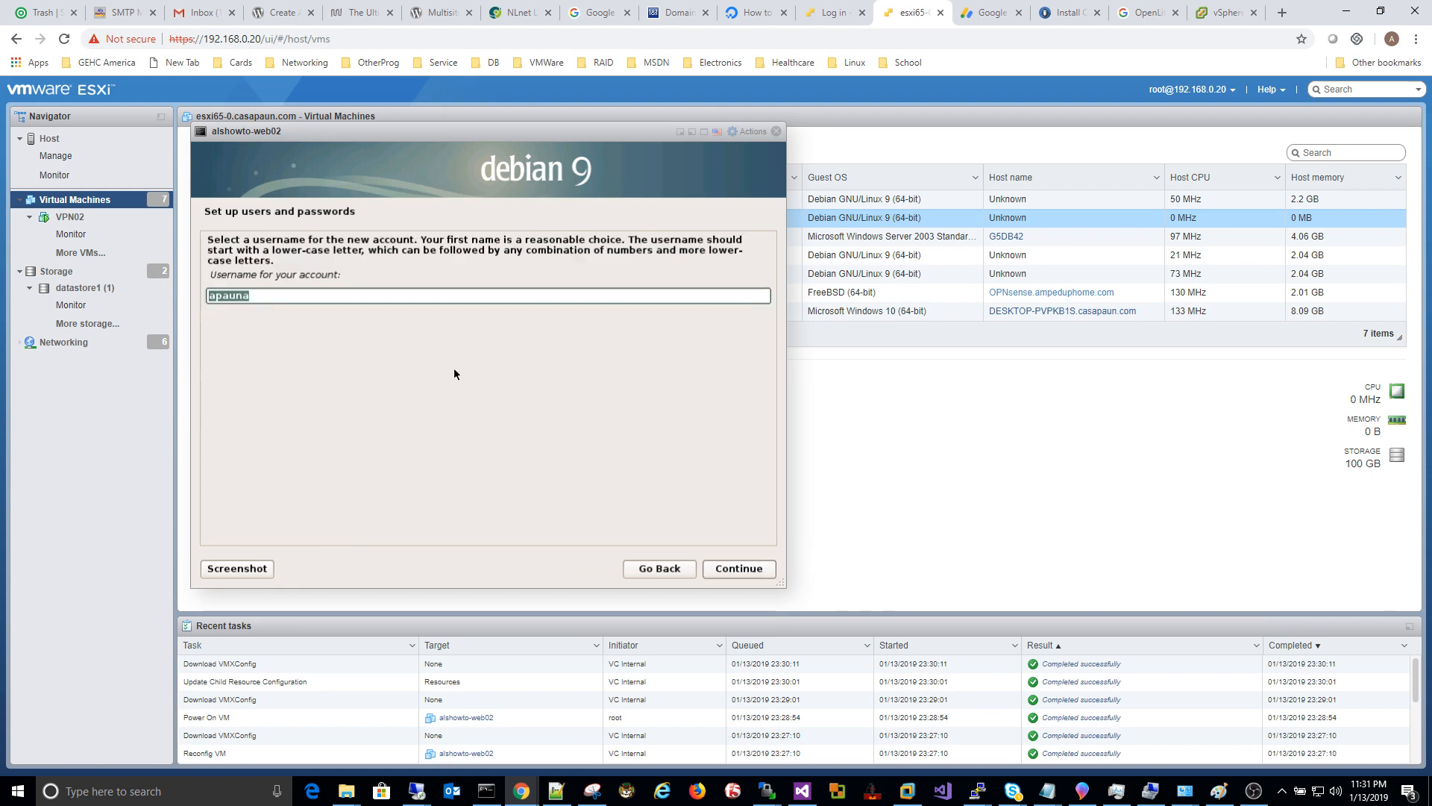
left_click(768, 571)
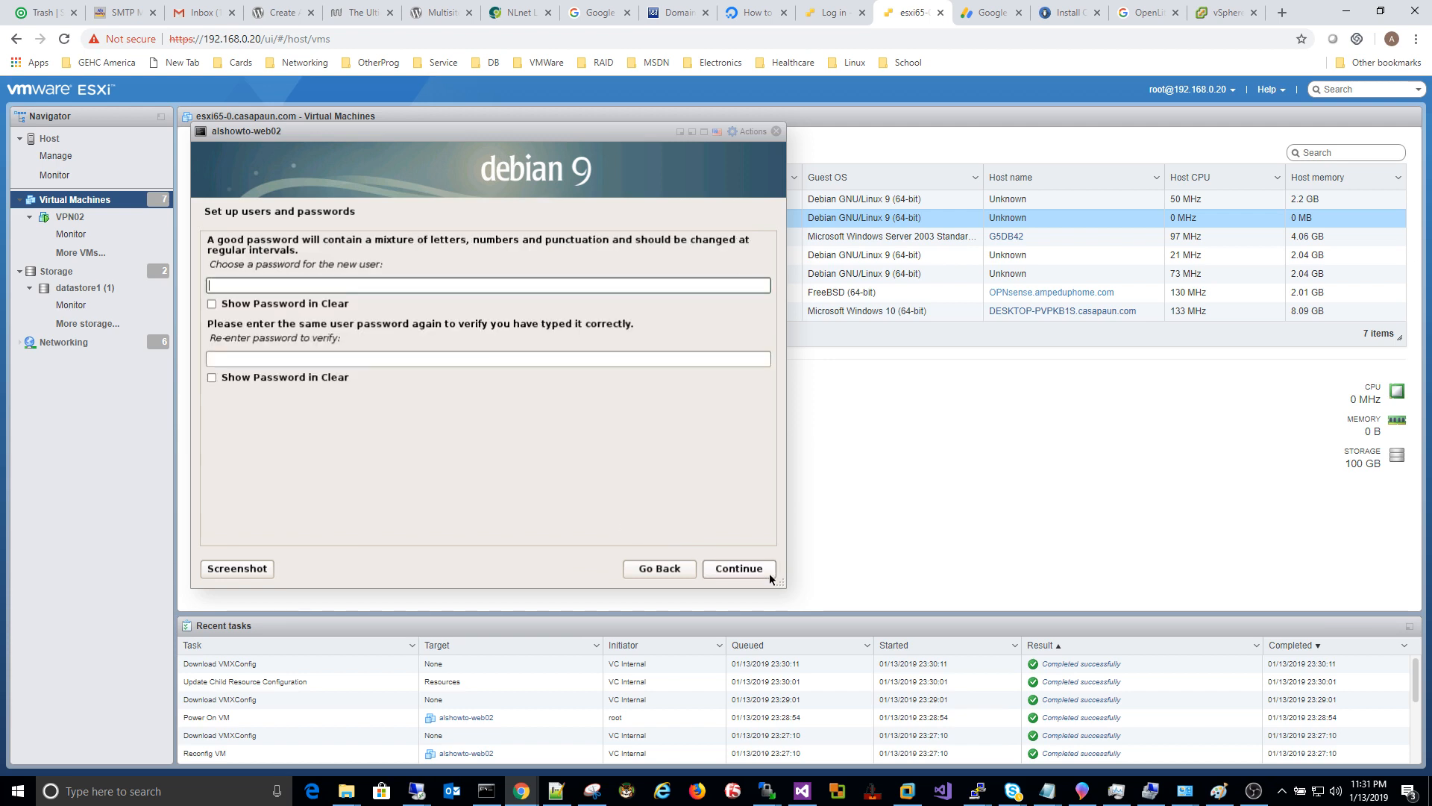
Step: Enter and confirm the new user's password
type("****")
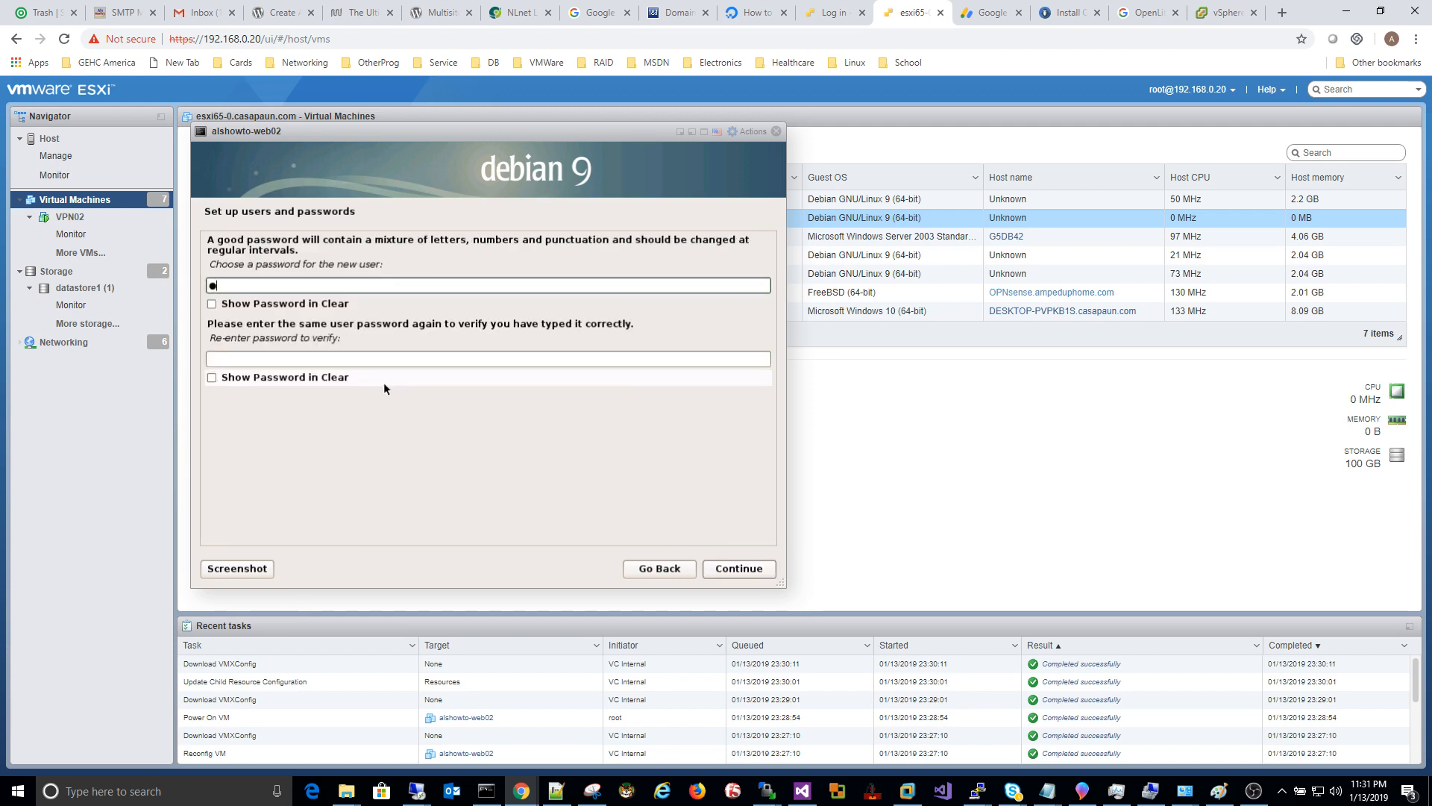
type("******")
key("BackSpace")
key("BackSpace")
key("BackSpace")
key("BackSpace")
key("BackSpace")
key("BackSpace")
key("BackSpace")
key("BackSpace")
key("BackSpace")
key("BackSpace")
type("************")
key("Tab")
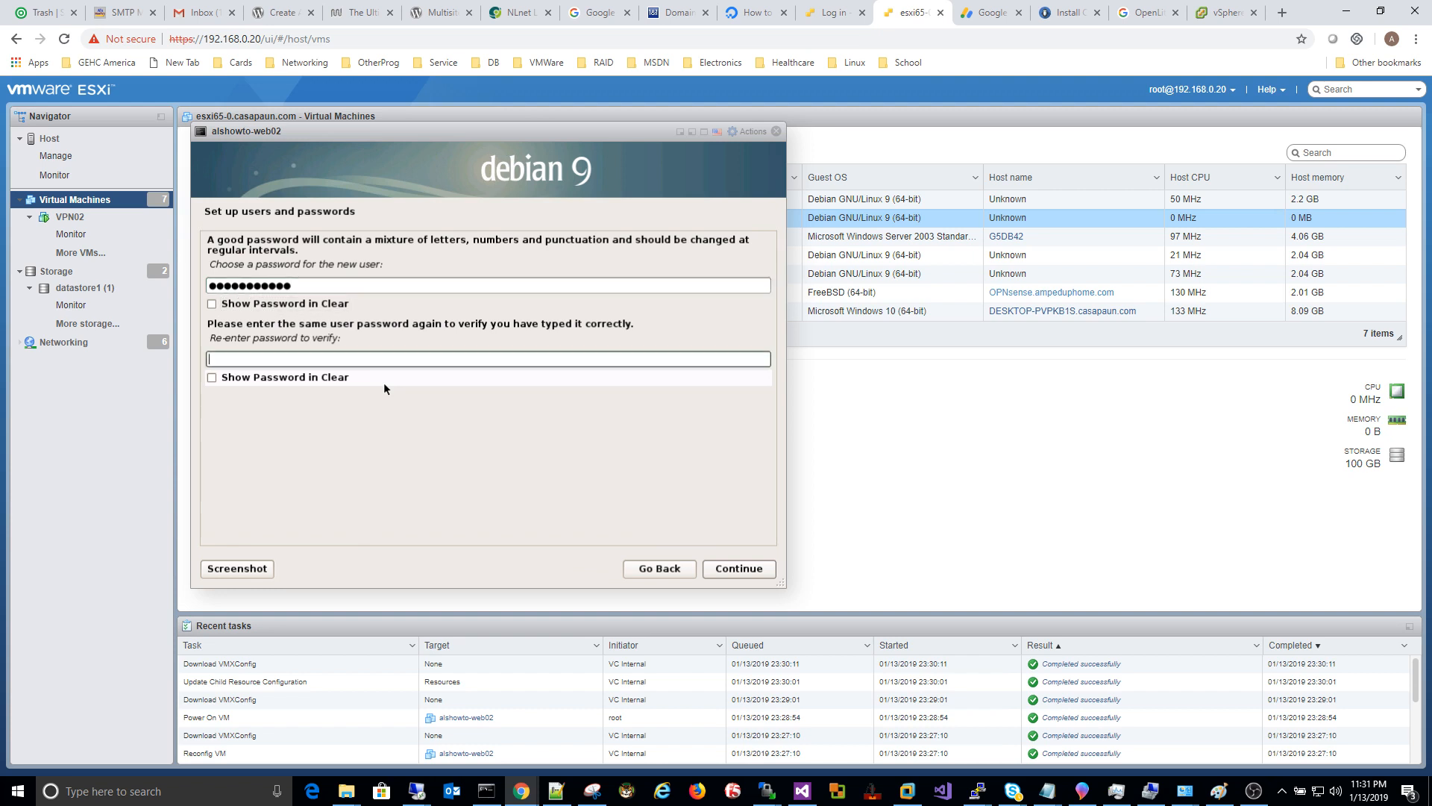
type("************")
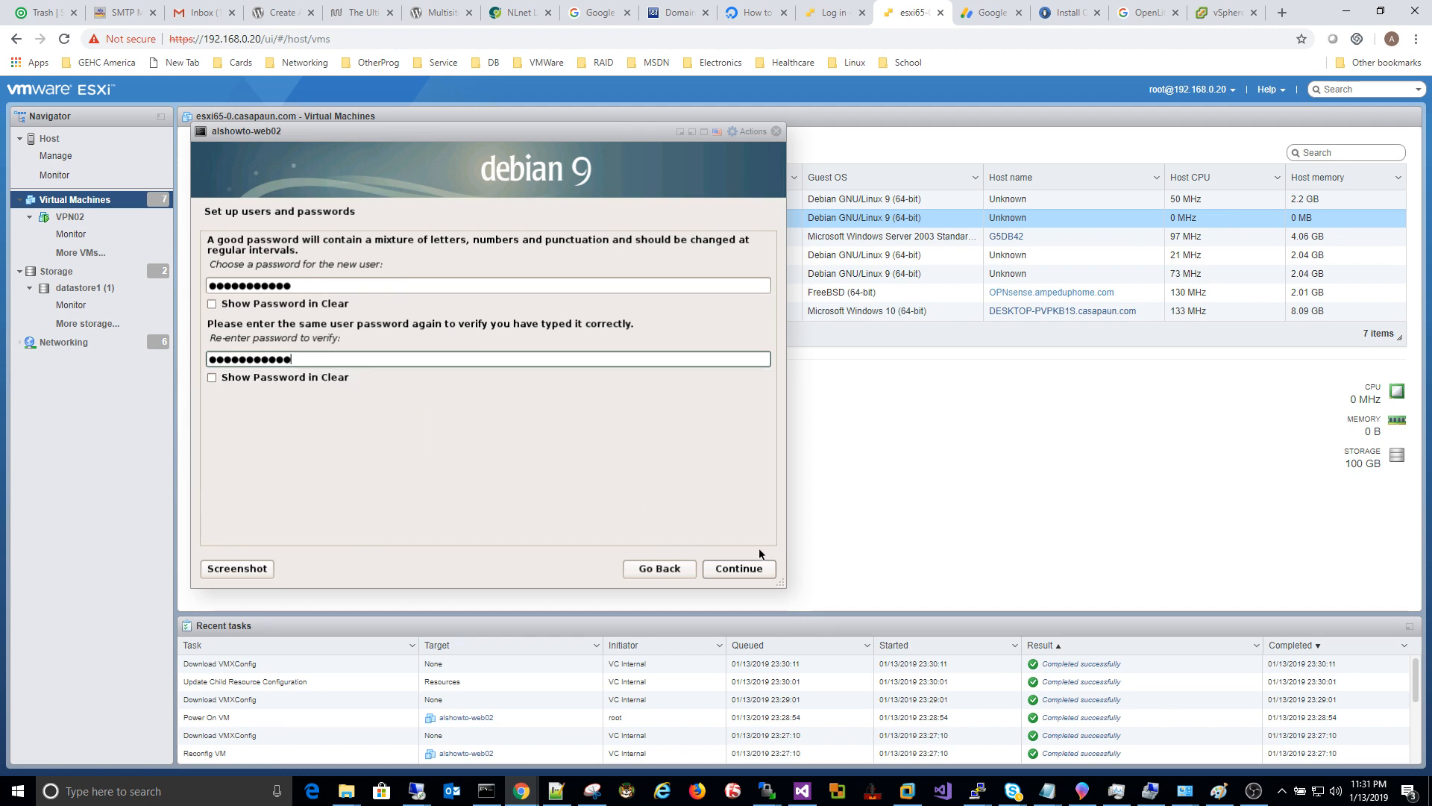
left_click(744, 567)
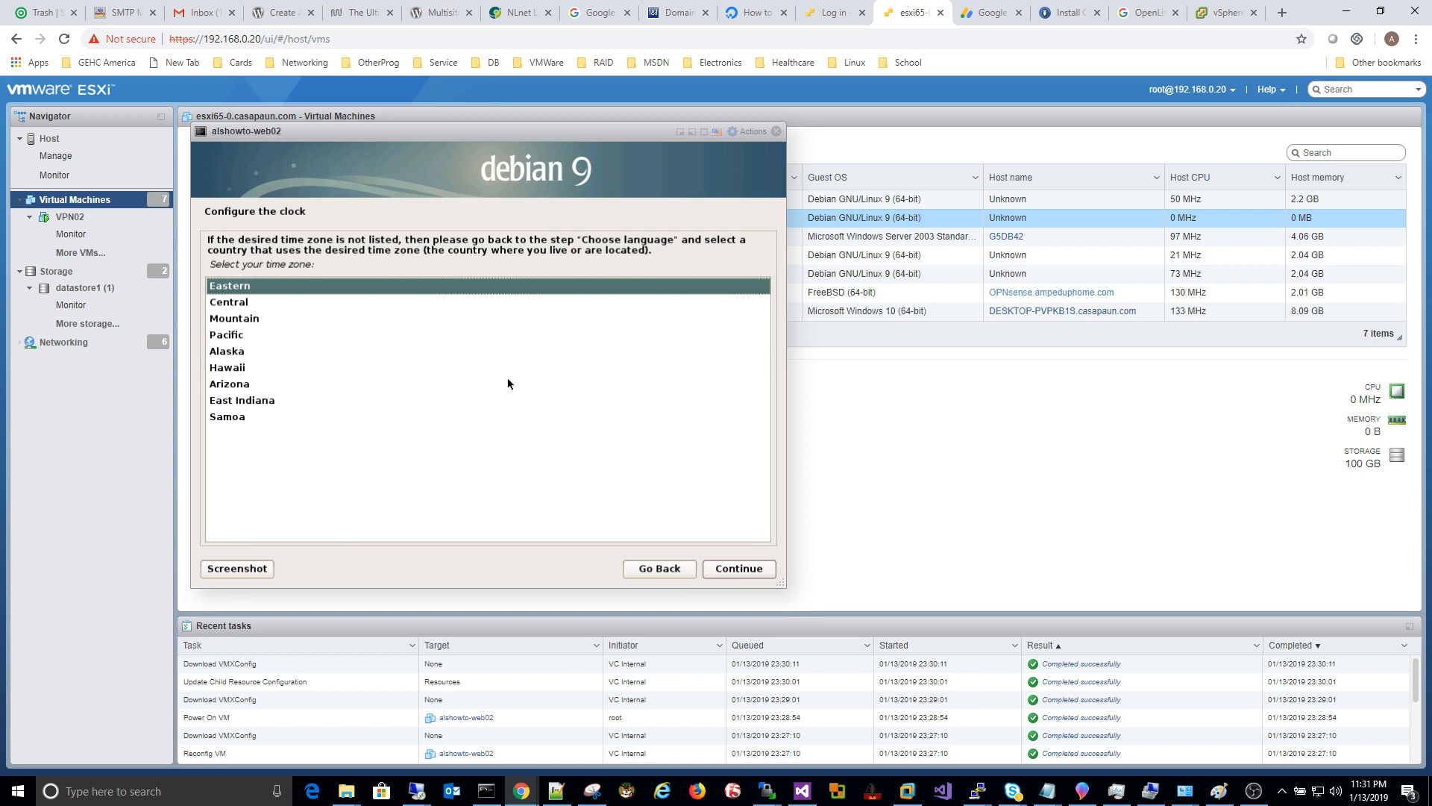
Step: Choose the Central time zone and guided LVM partitioning of the entire disk
left_click(233, 308)
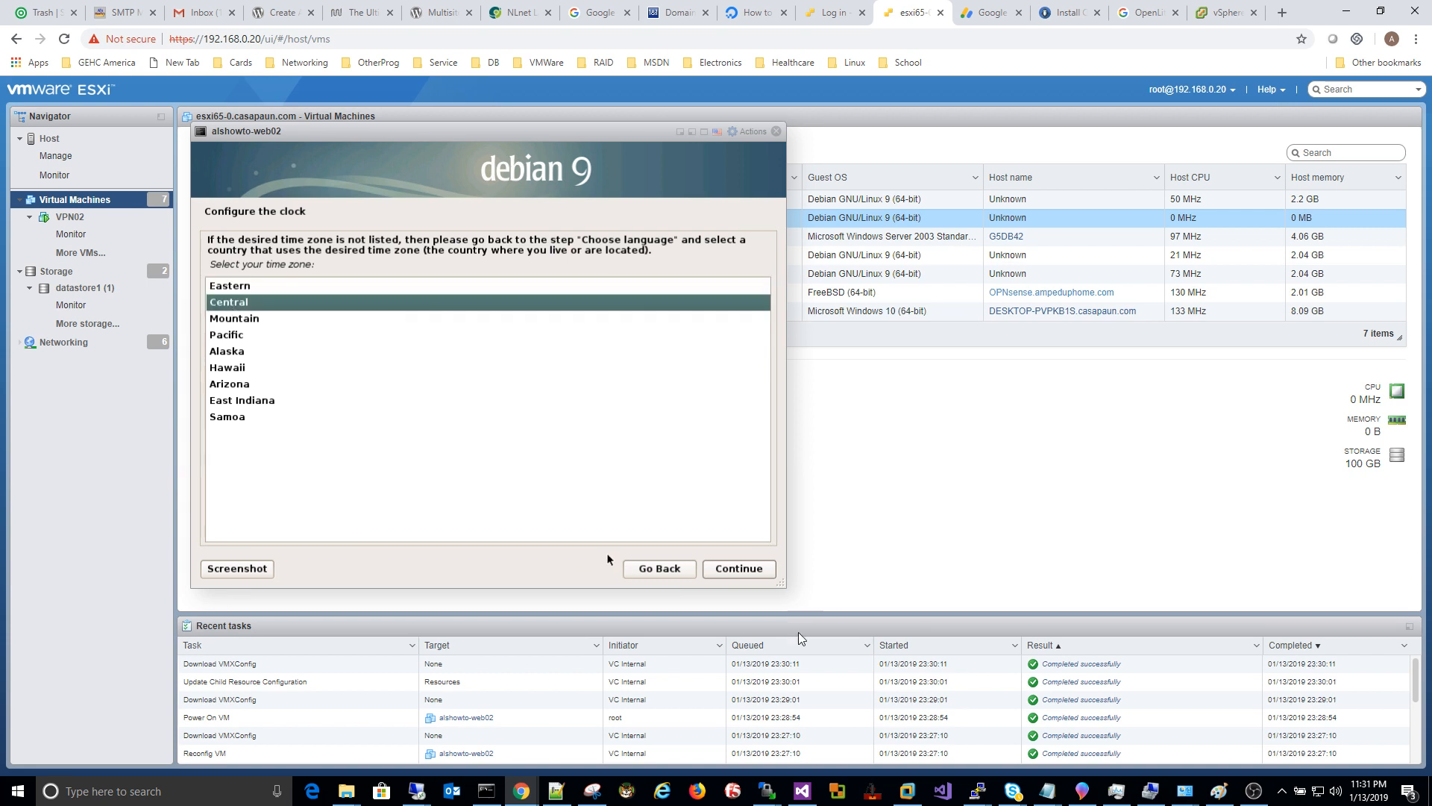
left_click(743, 568)
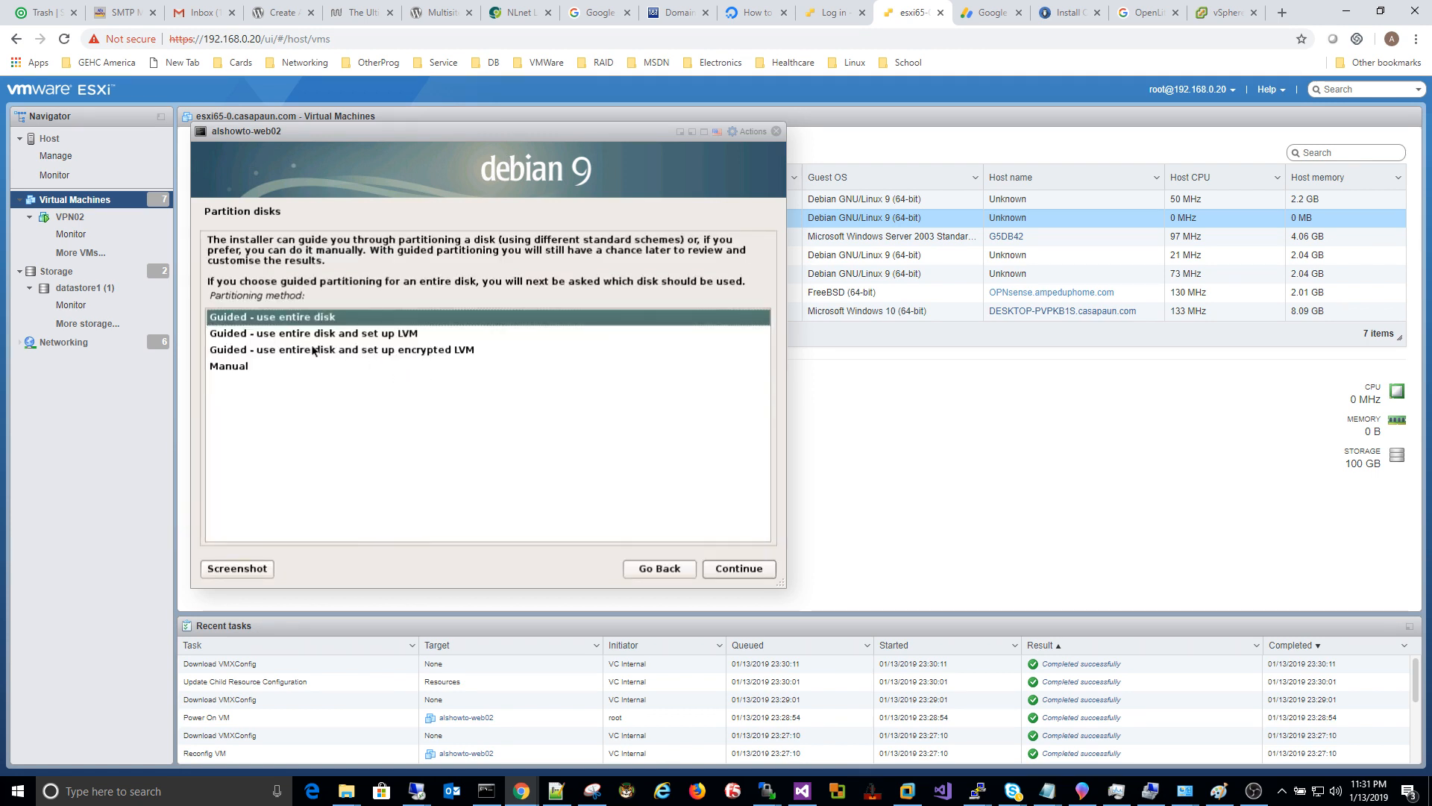
left_click(361, 335)
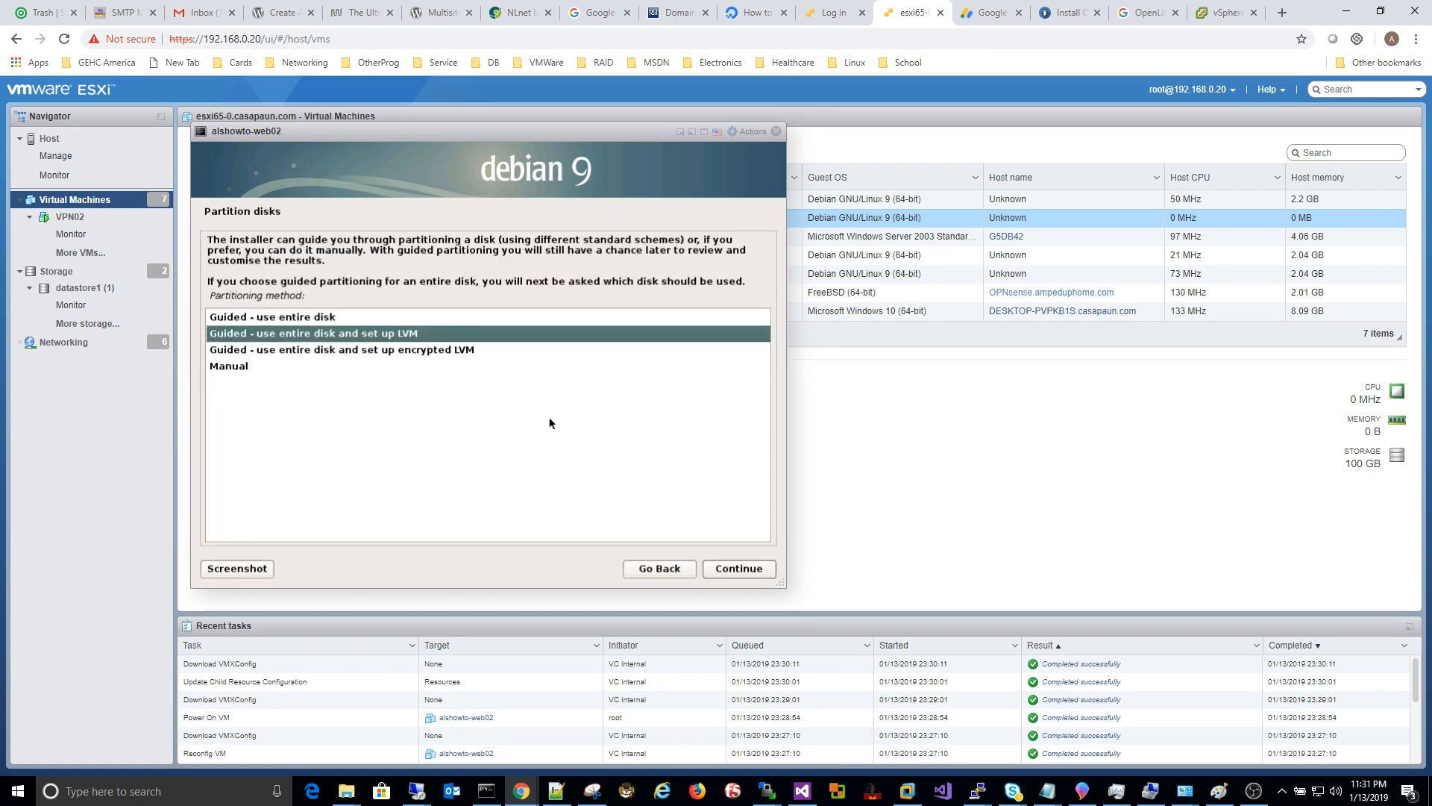
left_click(745, 569)
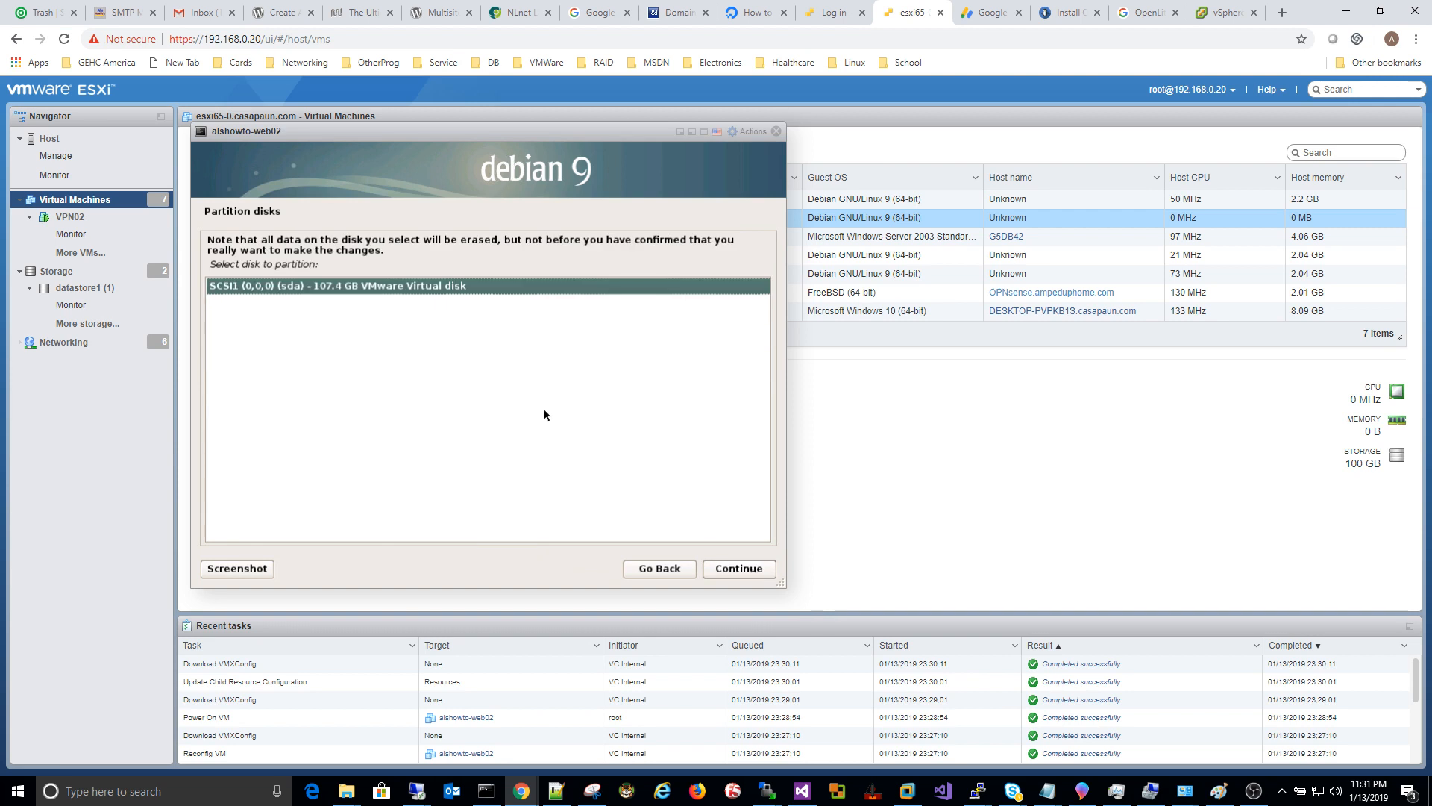
Step: Split the 107.4 GB disk into separate /home, /var and /tmp partitions, and write the LVM changes
left_click(750, 570)
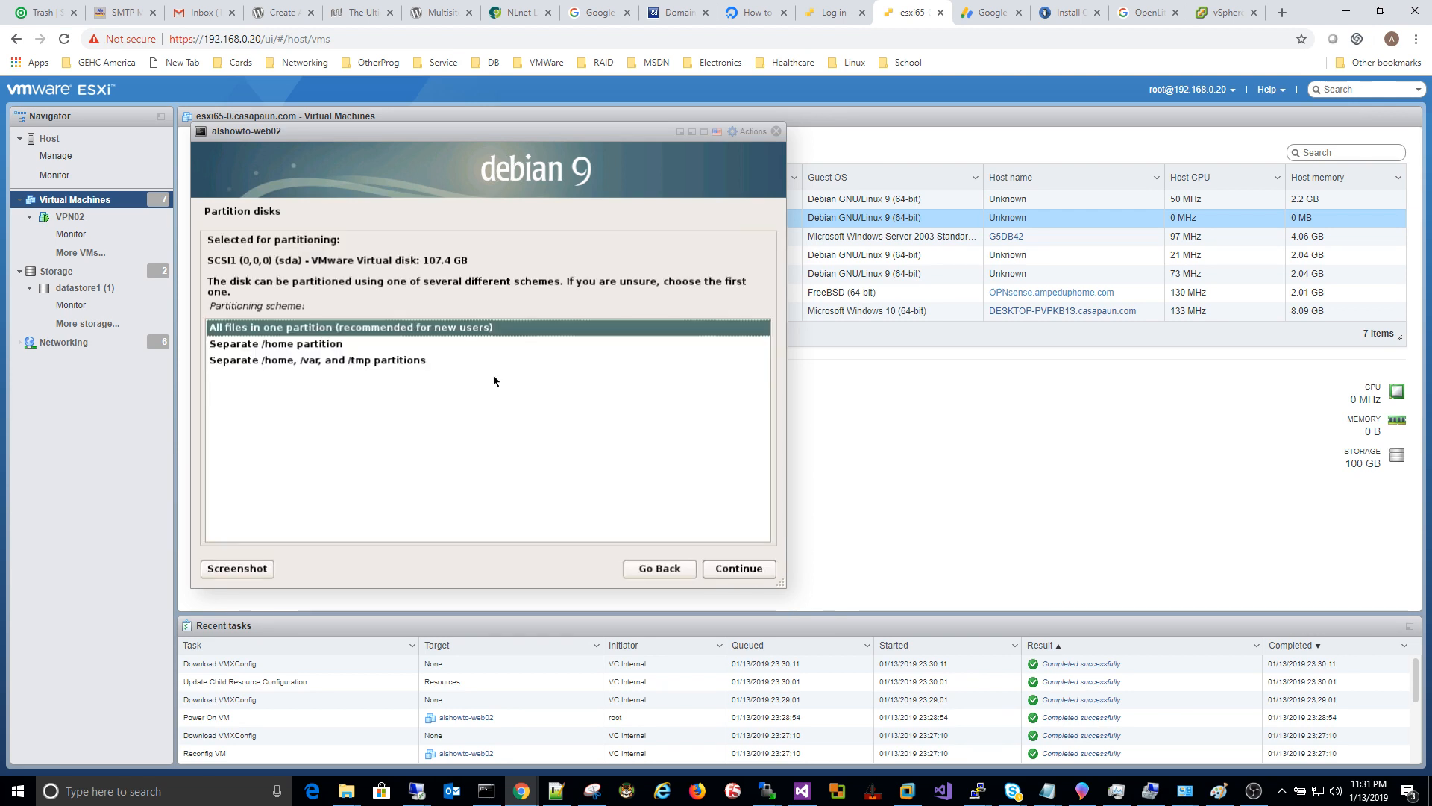
left_click(313, 363)
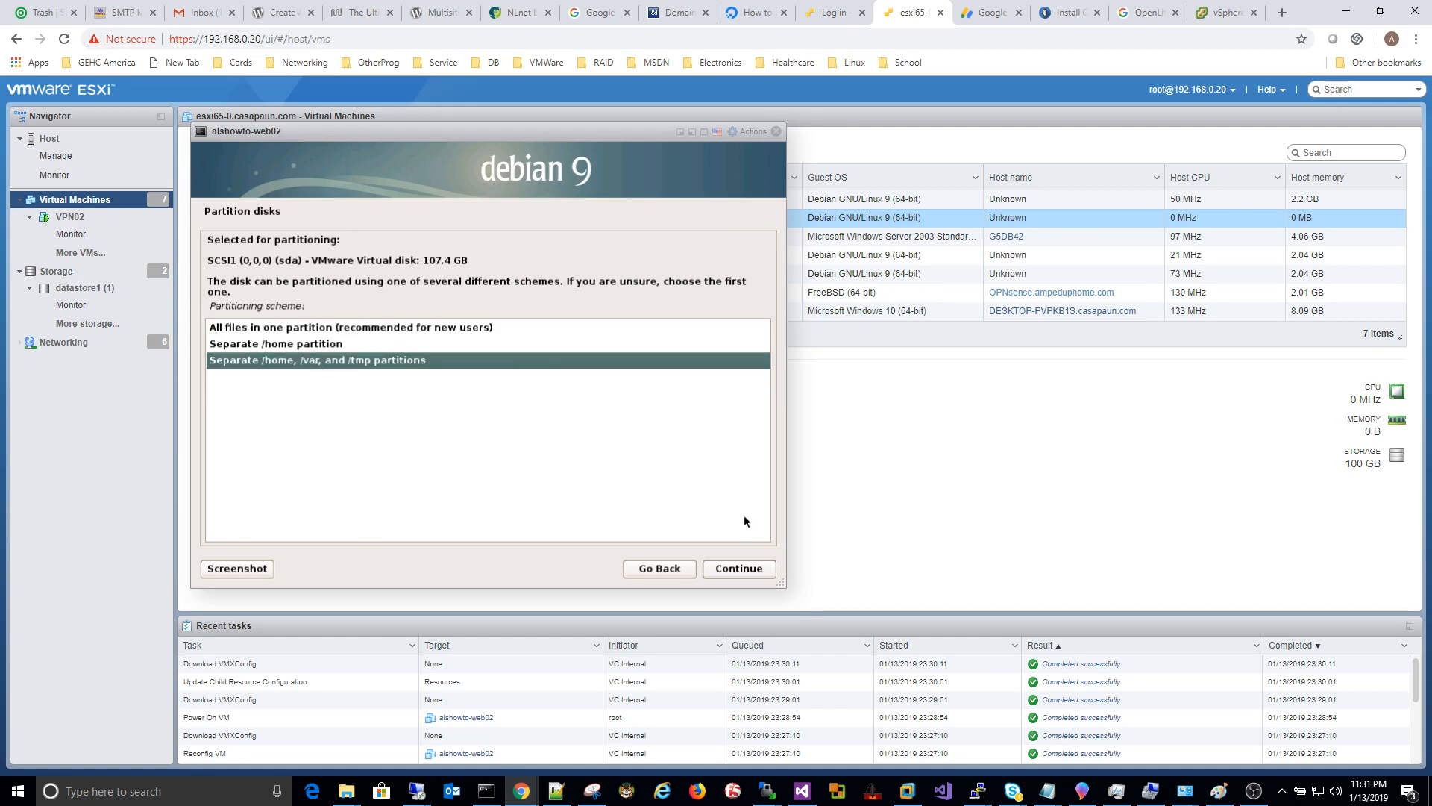
left_click(740, 569)
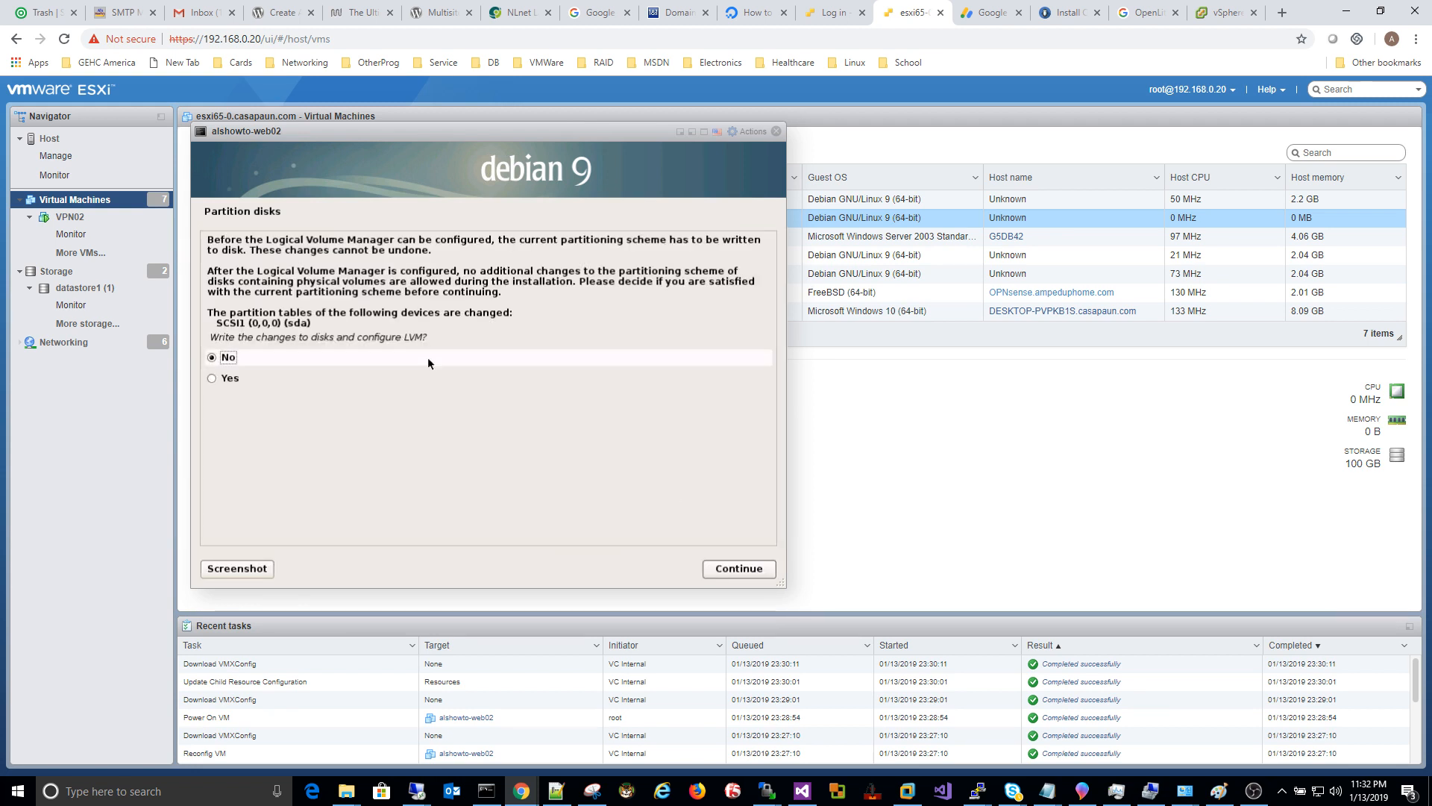
left_click(224, 381)
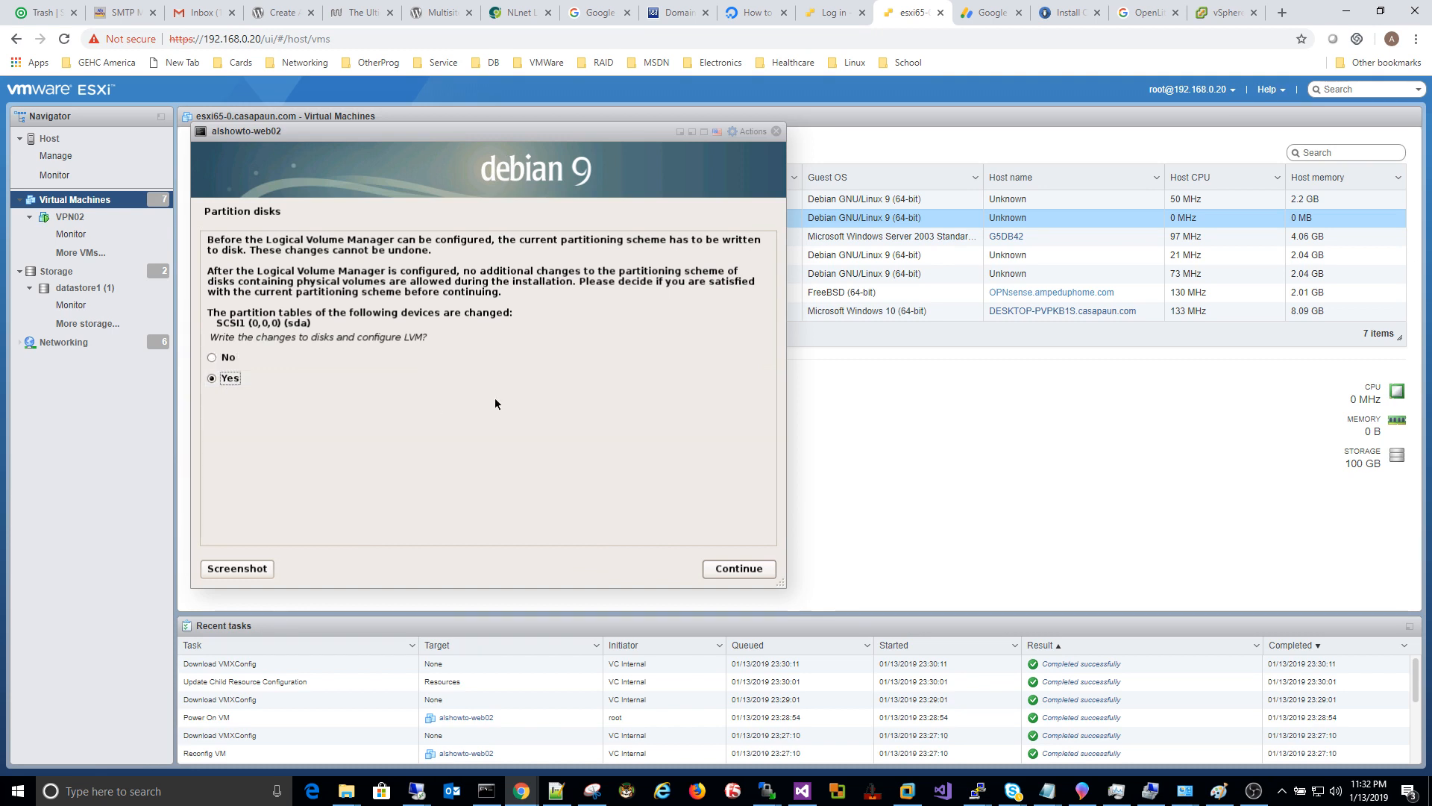
left_click(745, 569)
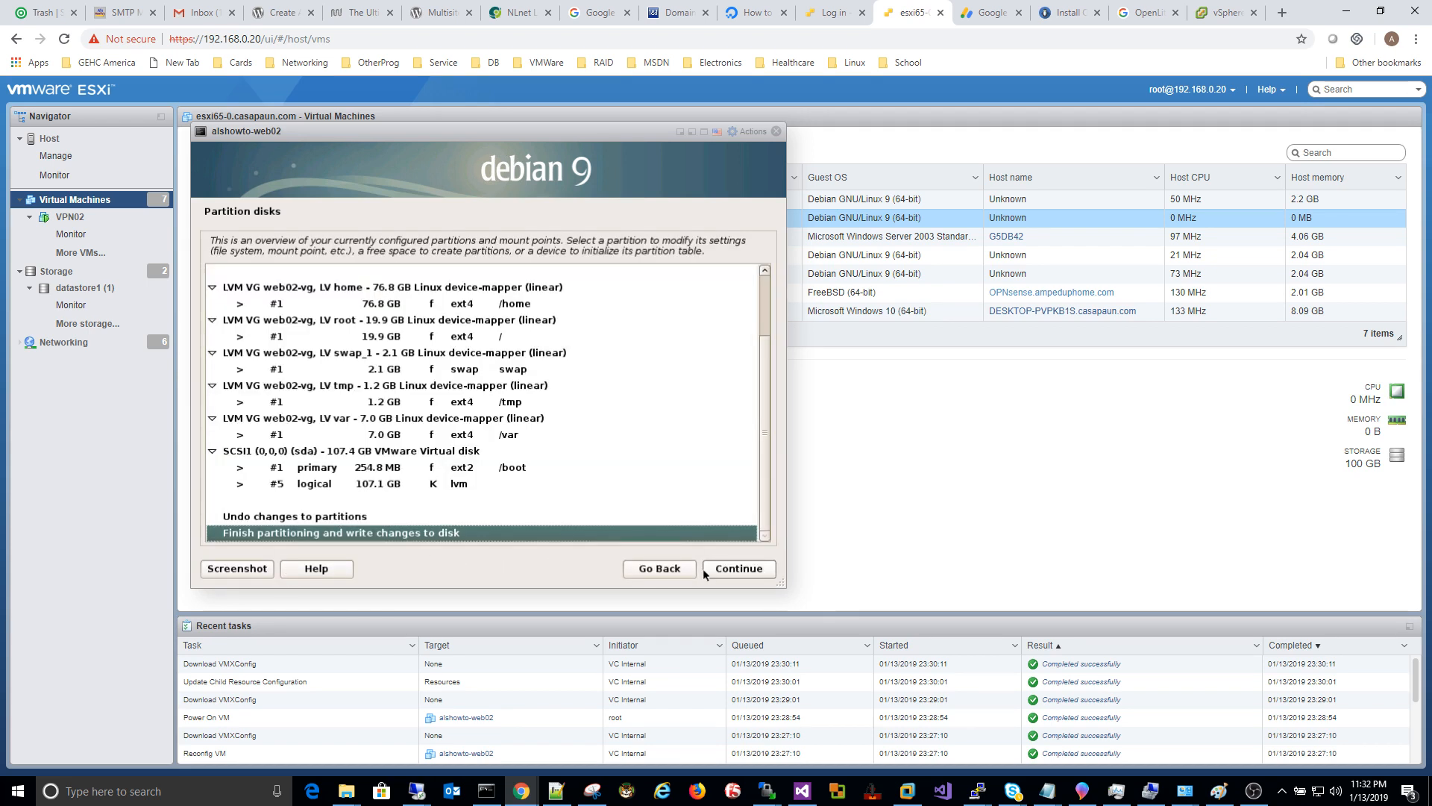
Step: Finish partitioning and confirm writing the changes to disk
left_click(739, 569)
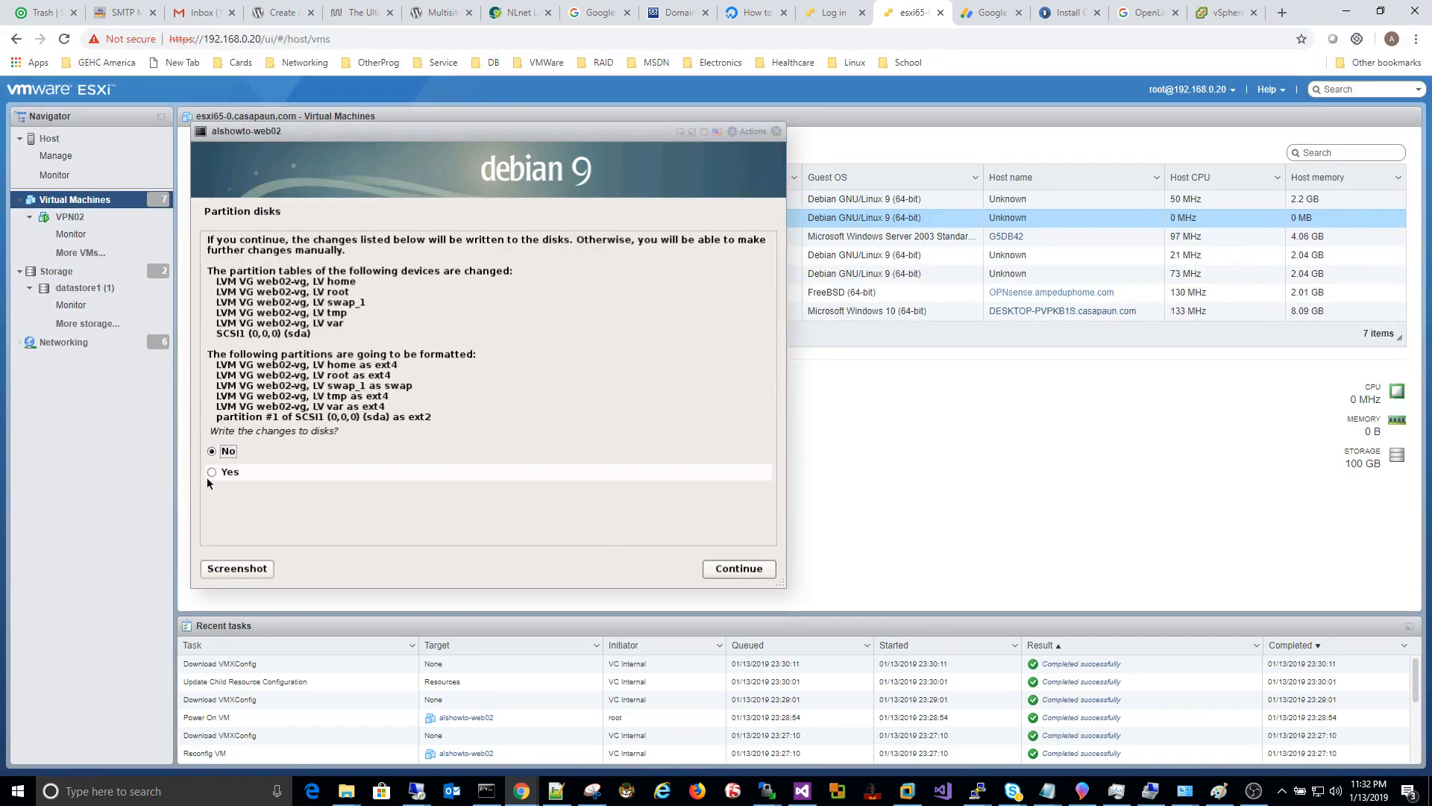
left_click(714, 568)
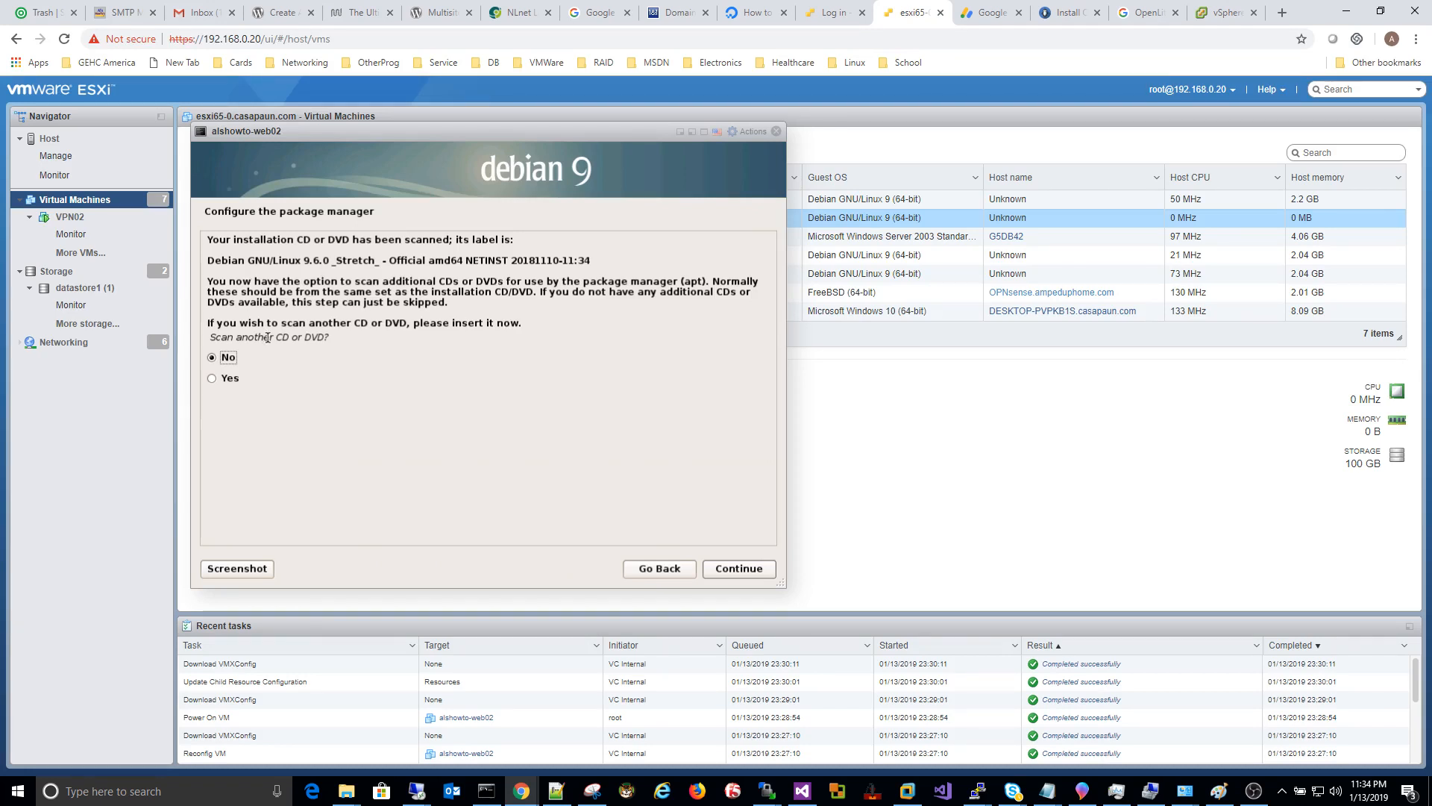
Step: Skip scanning another CD and use the United States ftp.us.debian.org mirror with no proxy
left_click(756, 564)
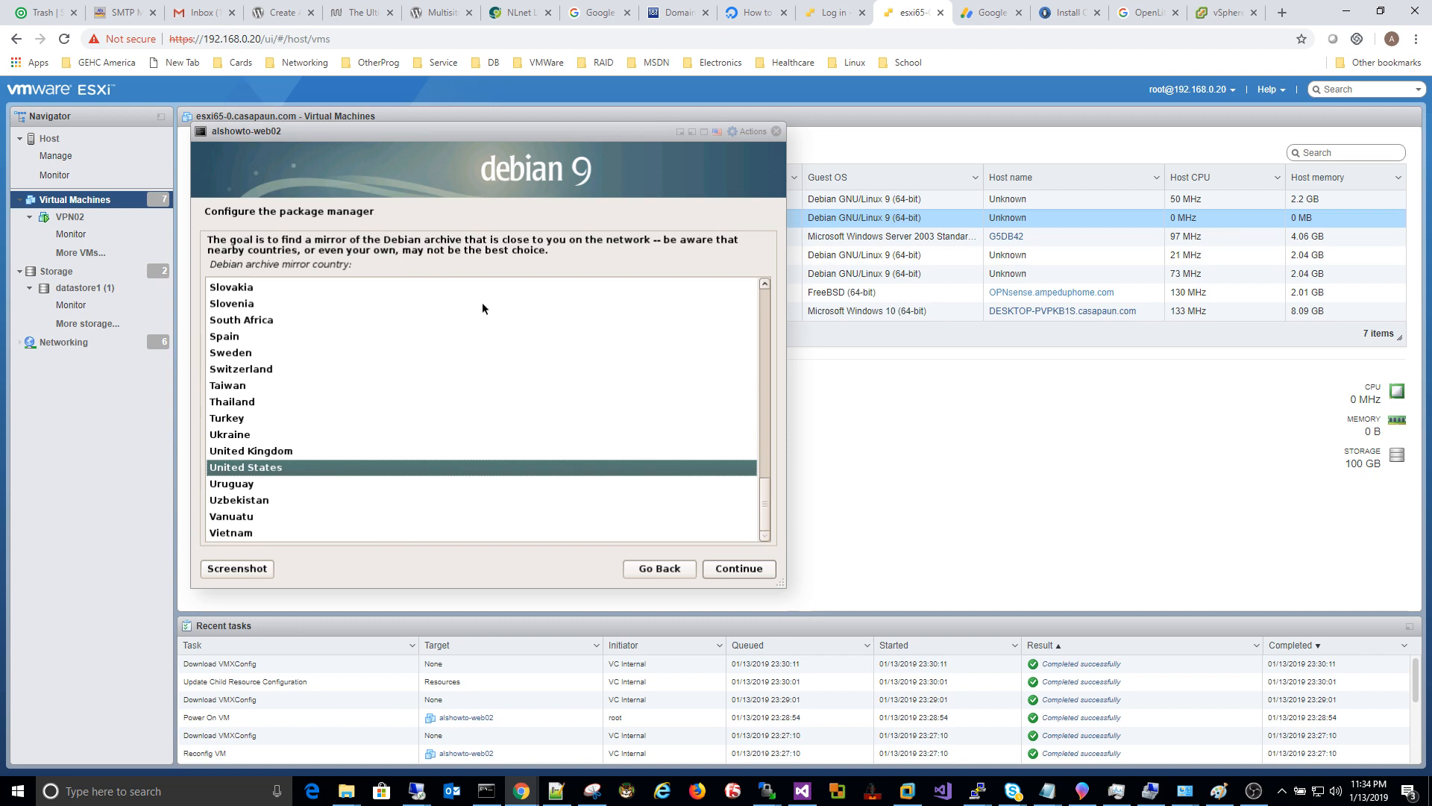
left_click(724, 569)
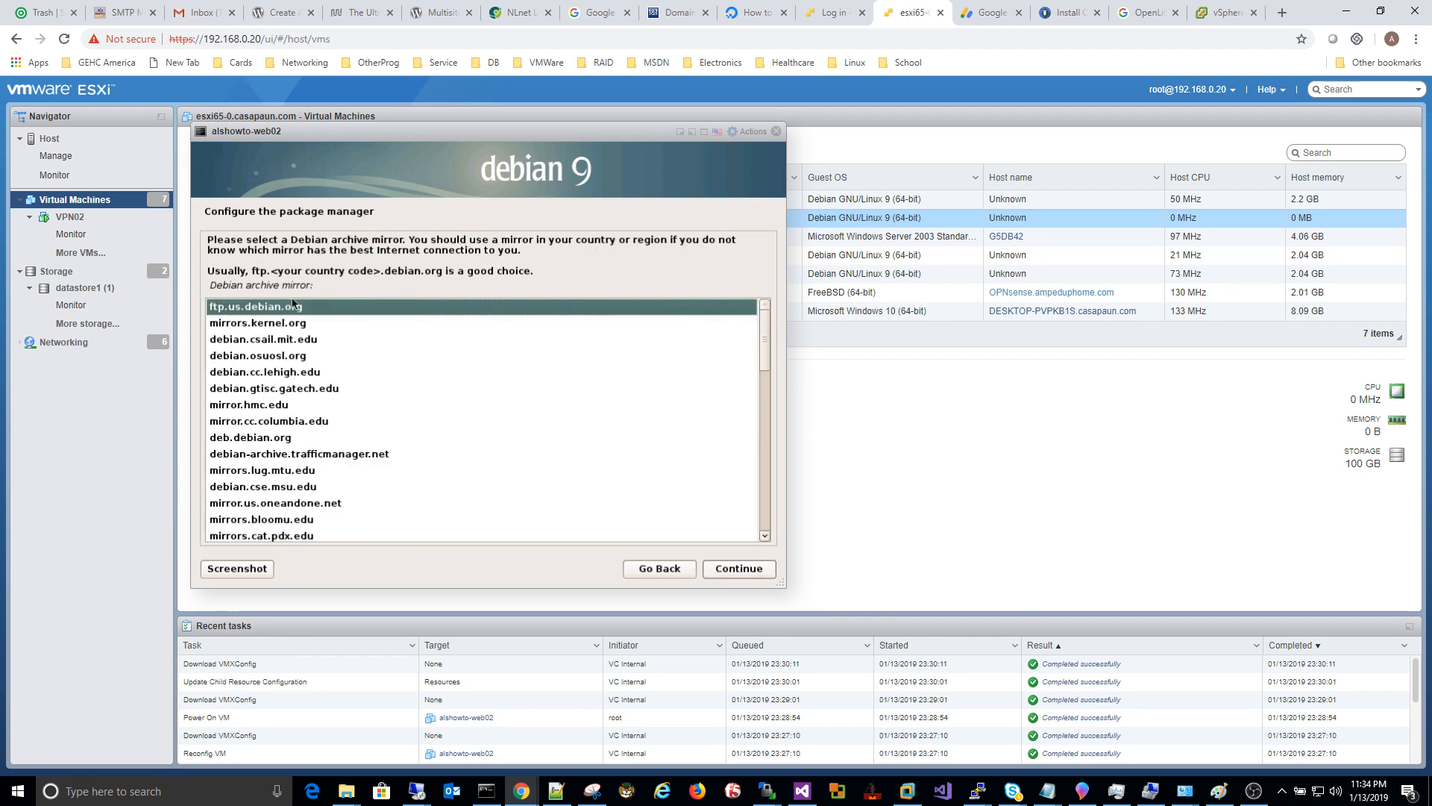
left_click(744, 570)
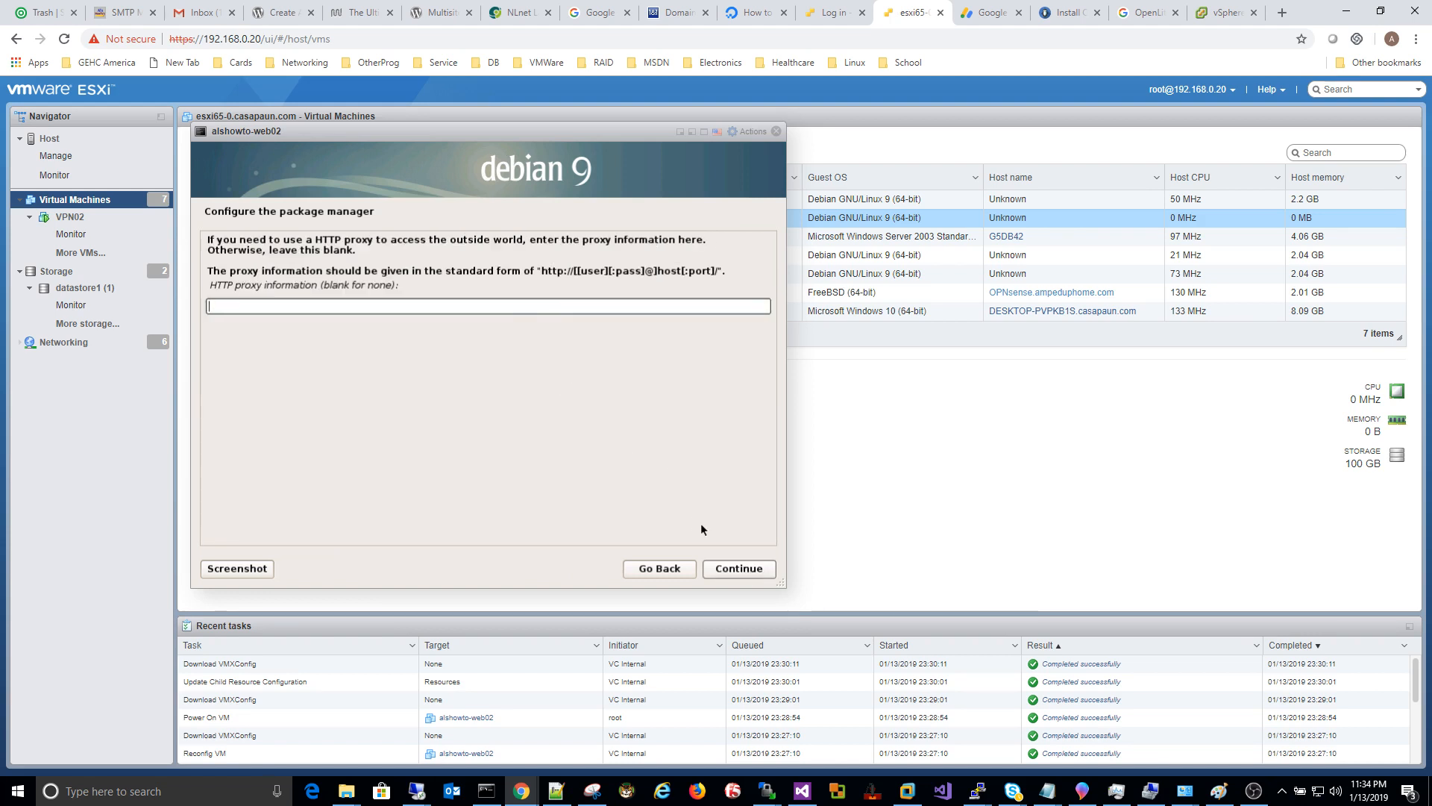
left_click(741, 569)
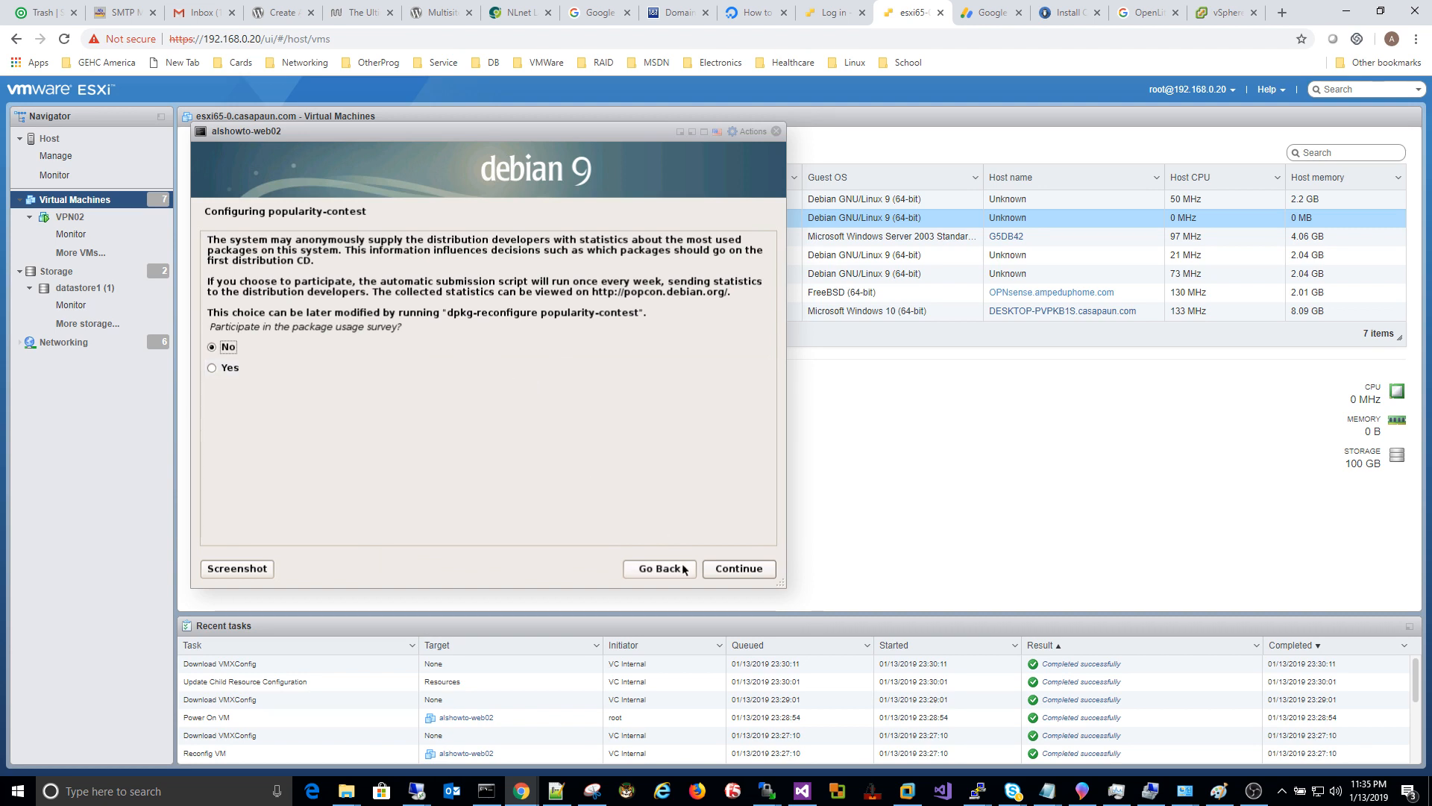
Step: Decline the popularity-contest survey and install only SSH server and standard system utilities
left_click(740, 568)
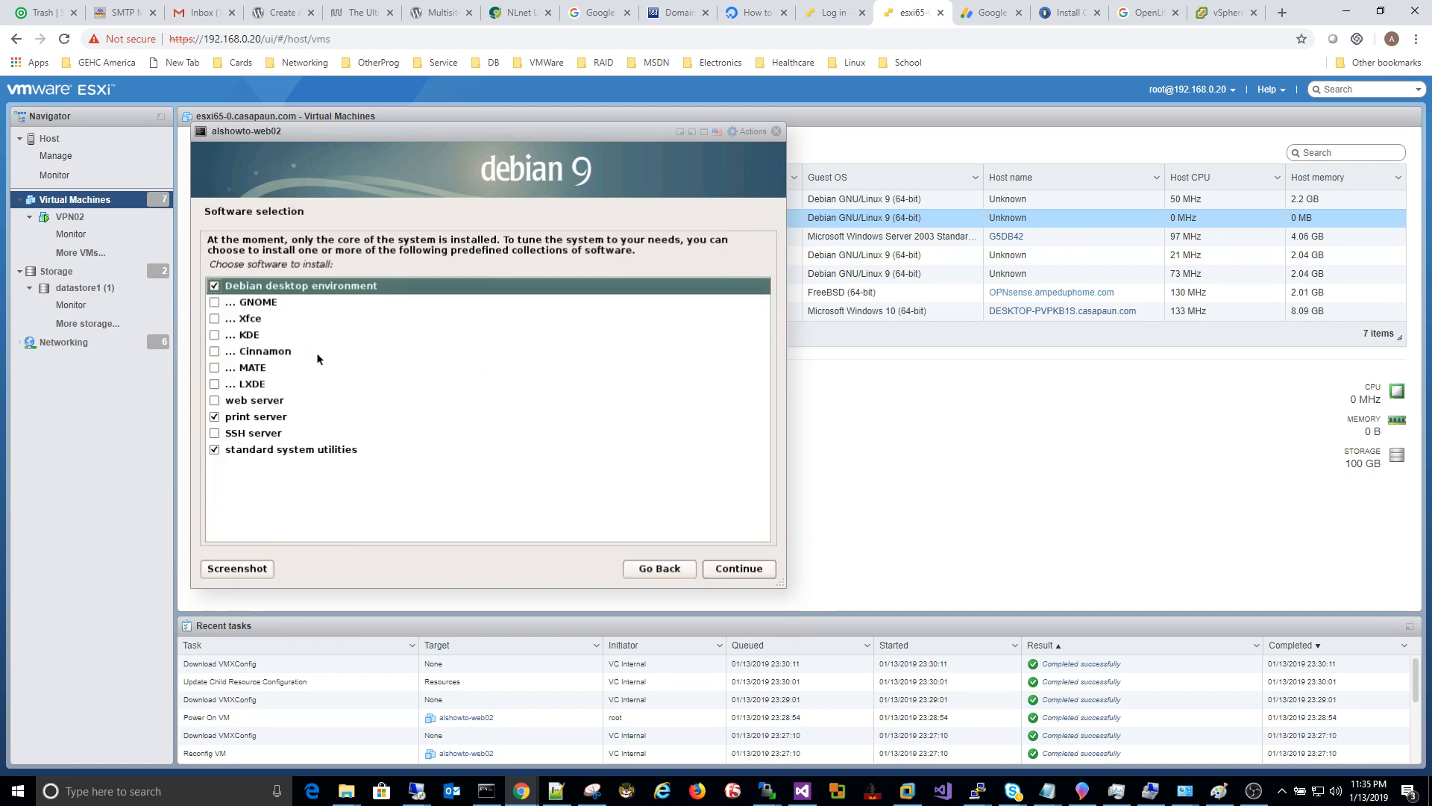
left_click(214, 287)
left_click(215, 417)
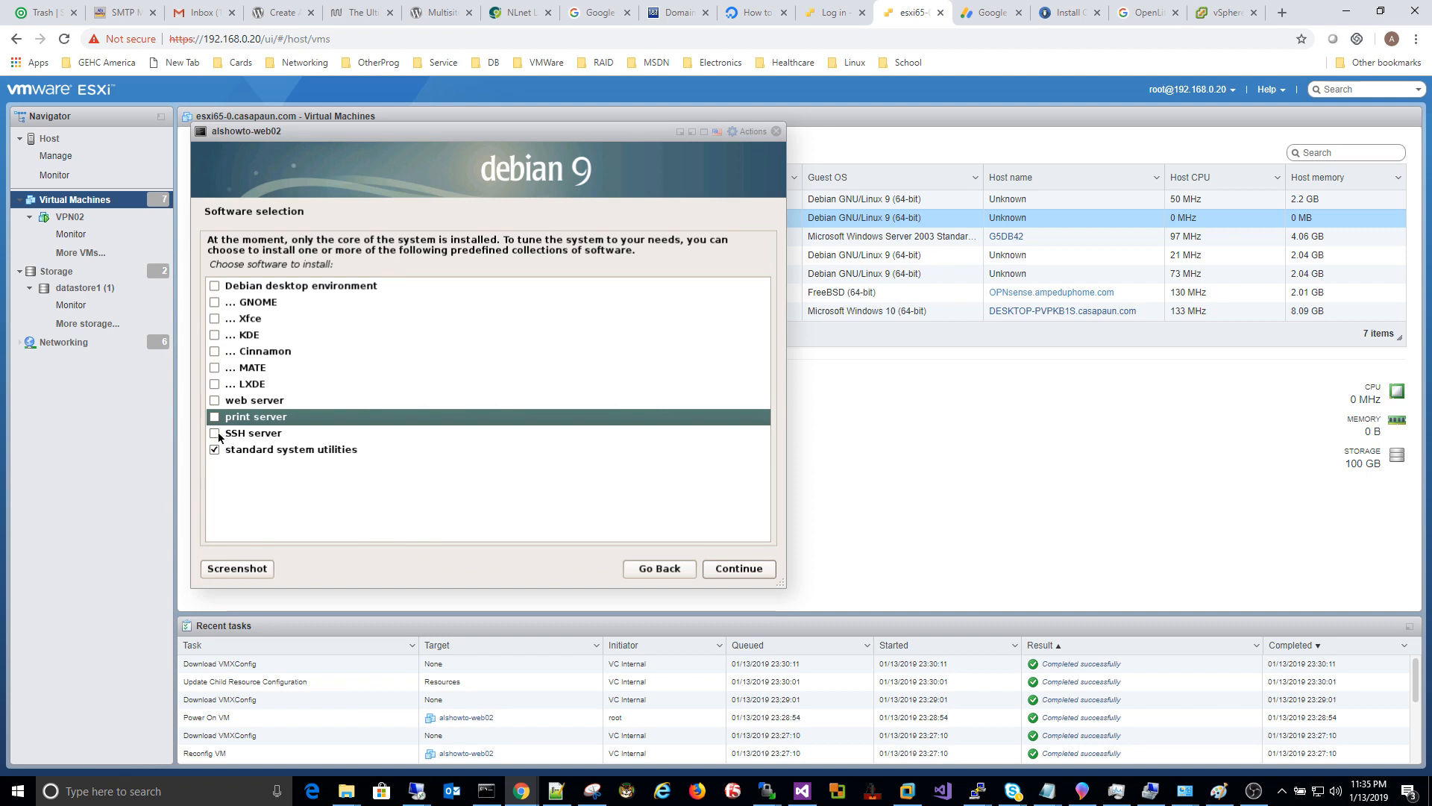
left_click(216, 435)
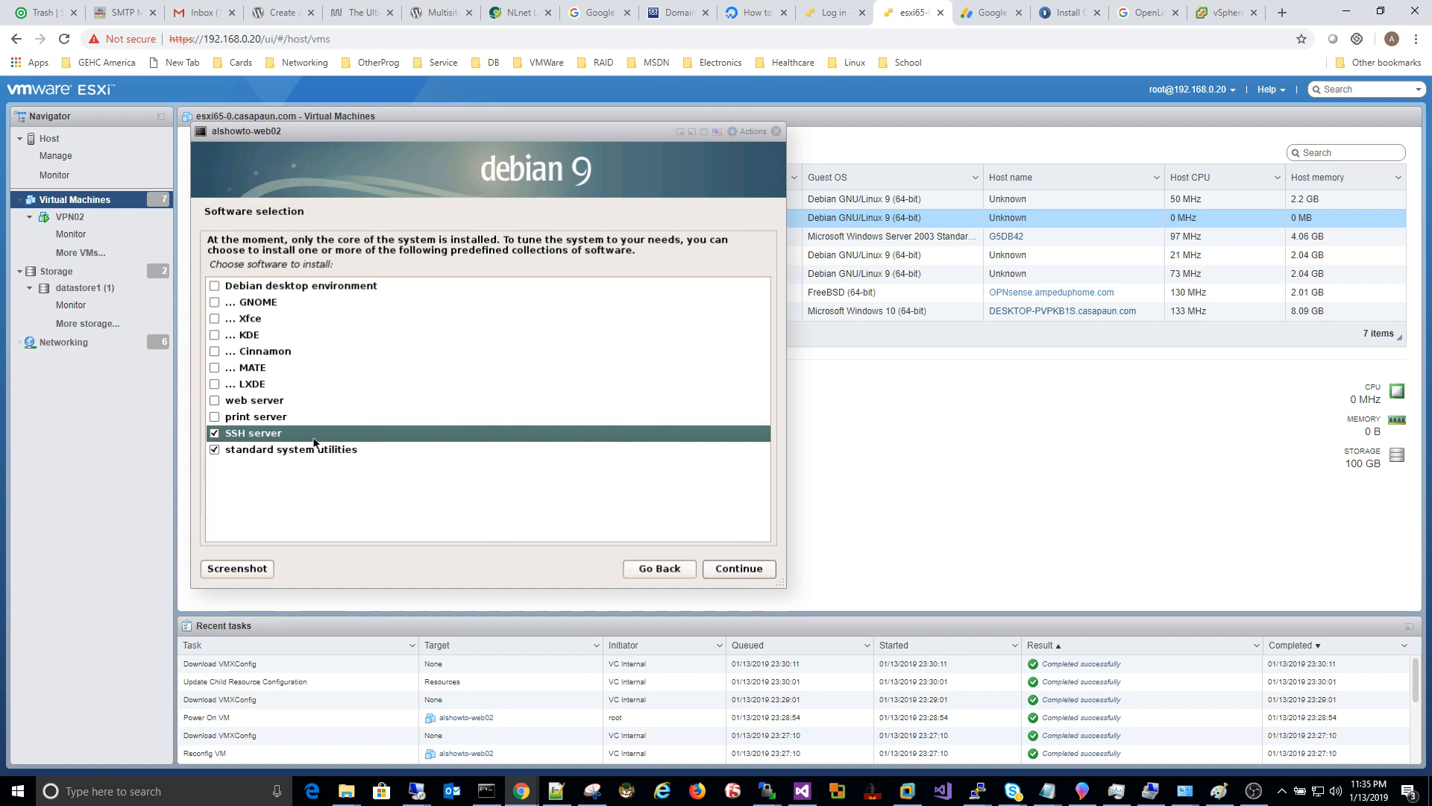
left_click(280, 451)
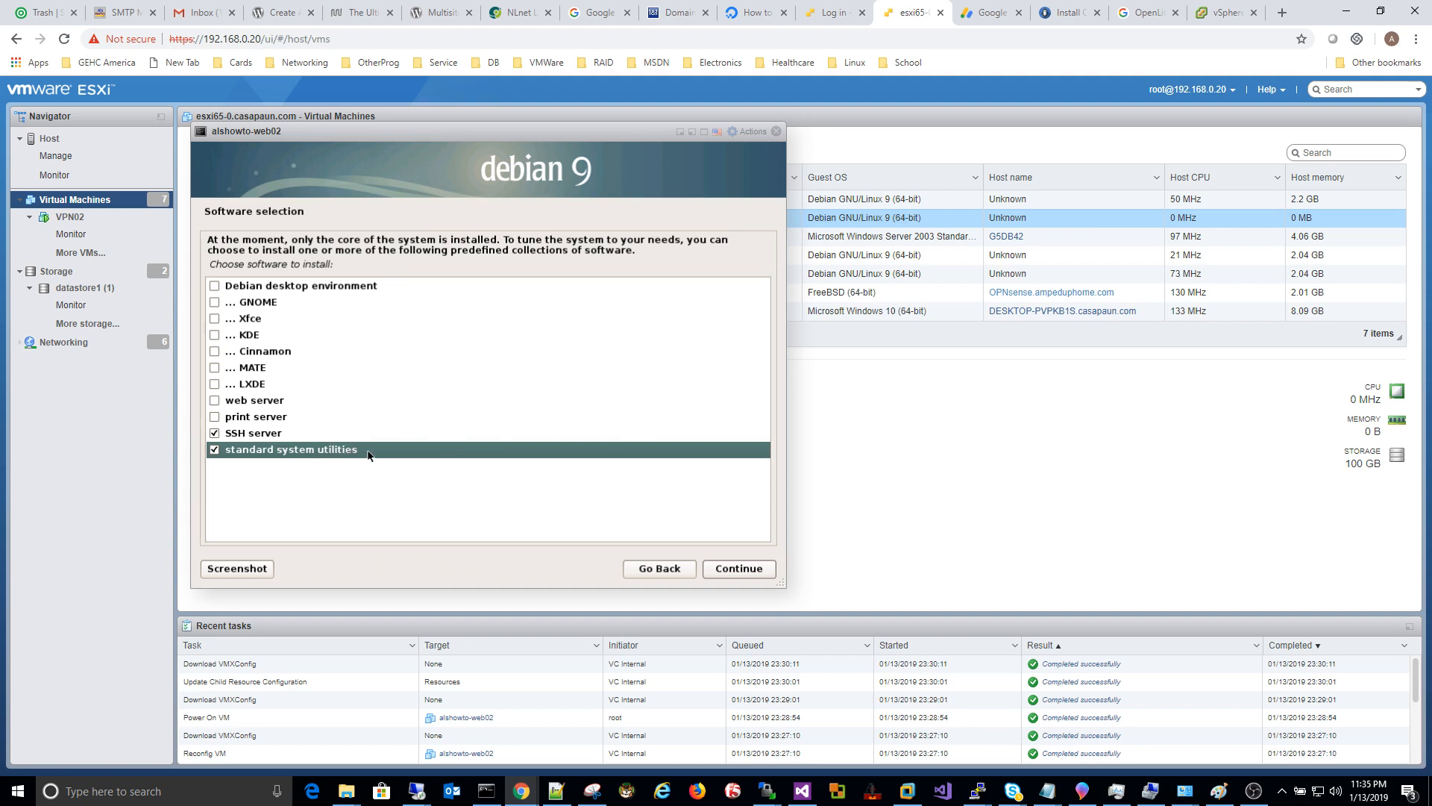
left_click(732, 569)
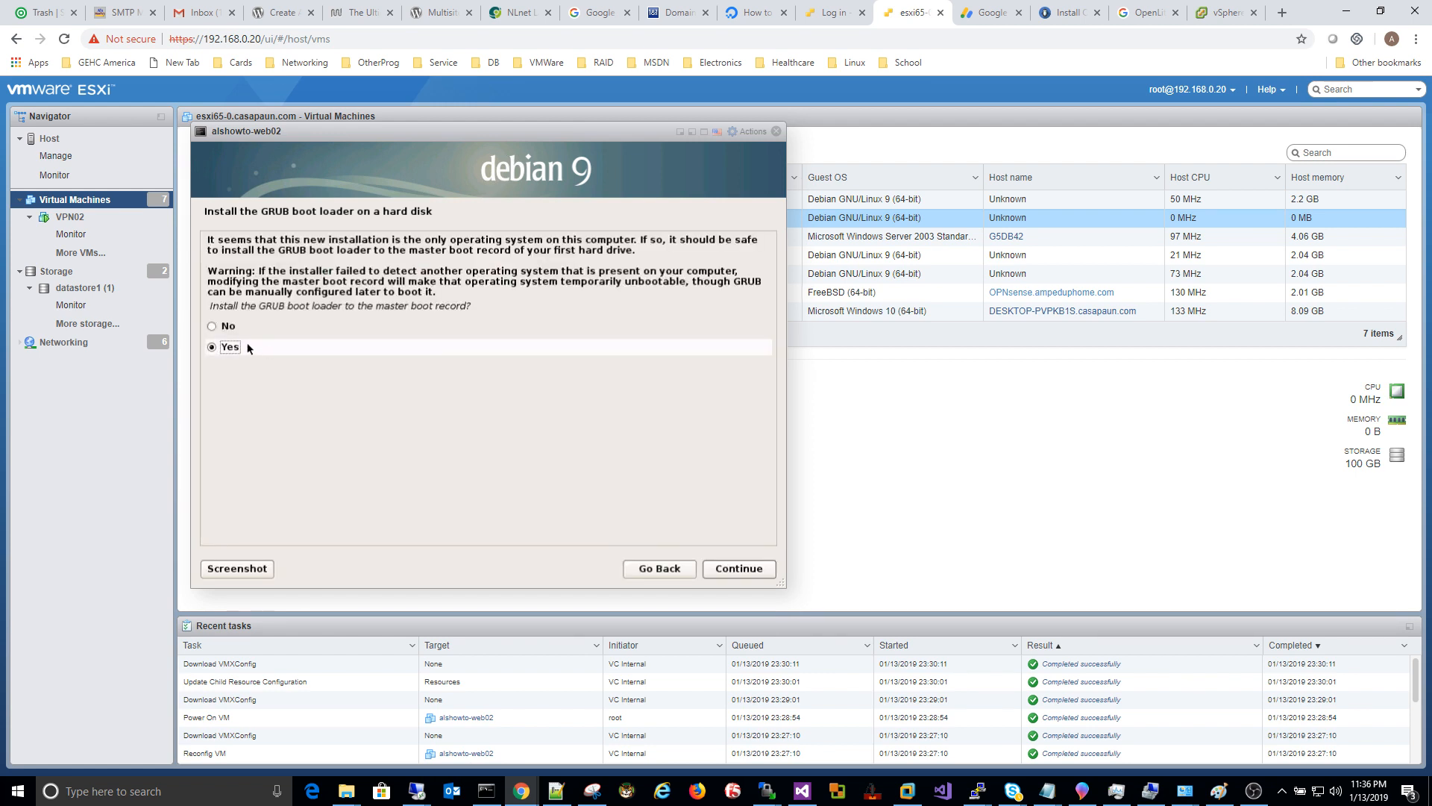
Step: Install GRUB to the master boot record on /dev/sda
left_click(738, 568)
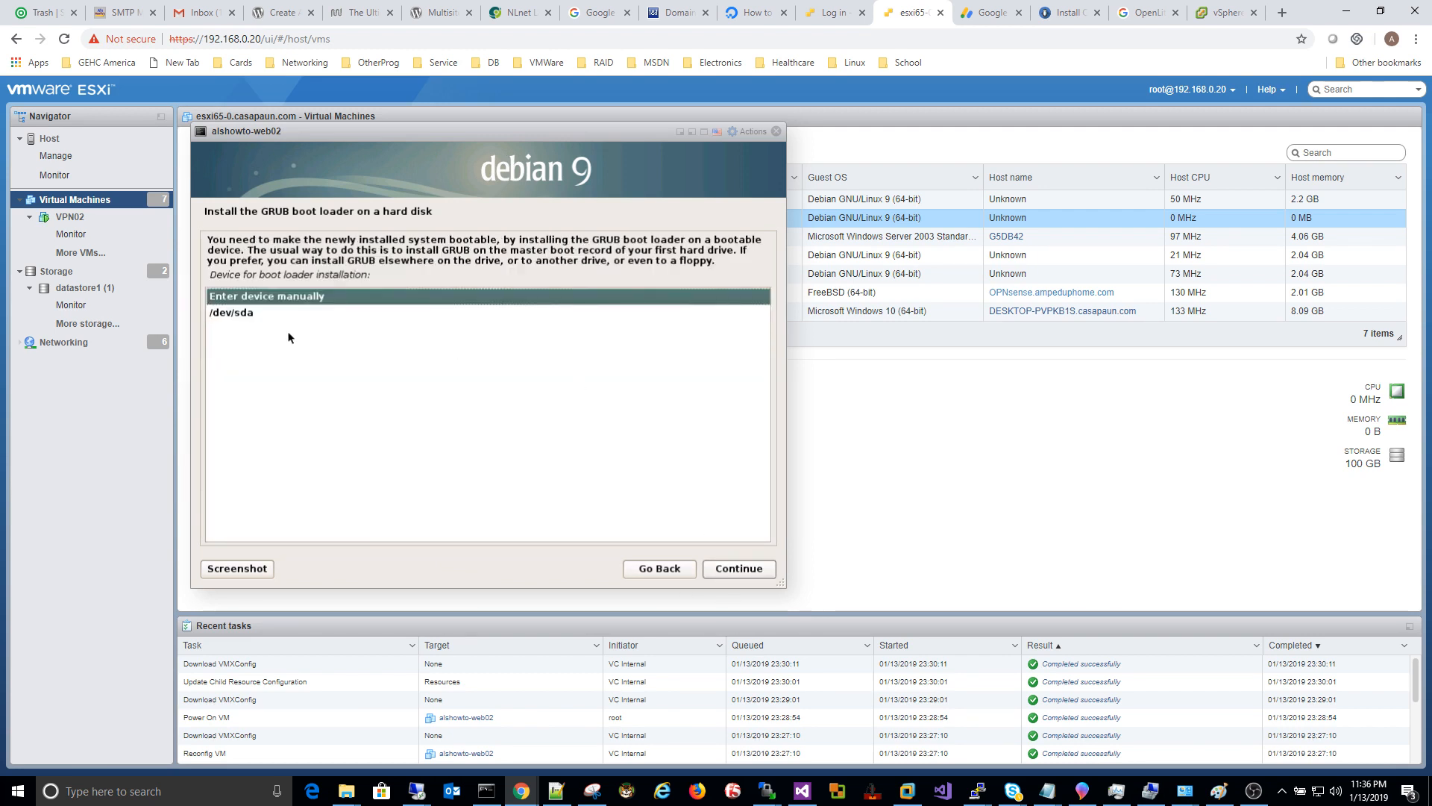
left_click(260, 312)
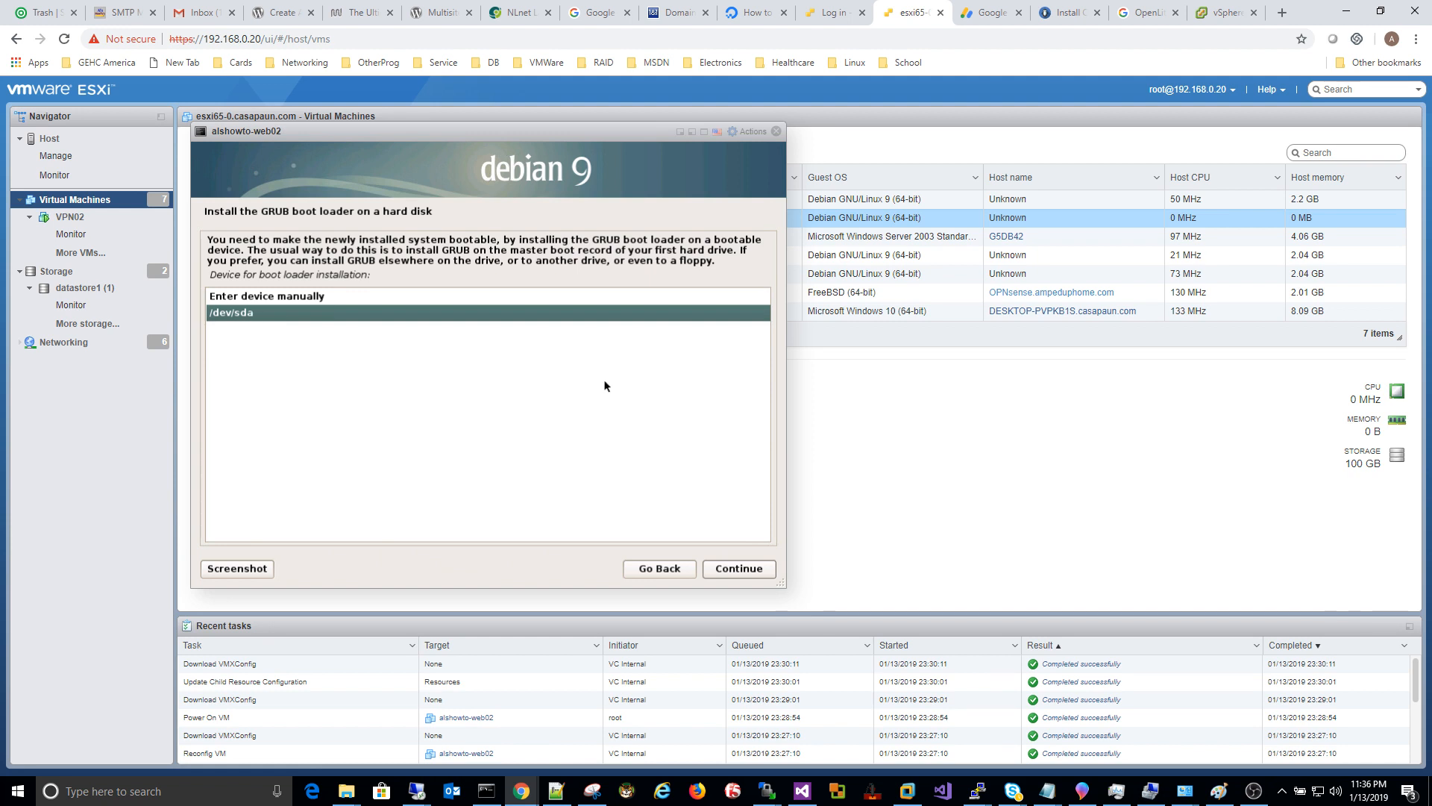
left_click(757, 570)
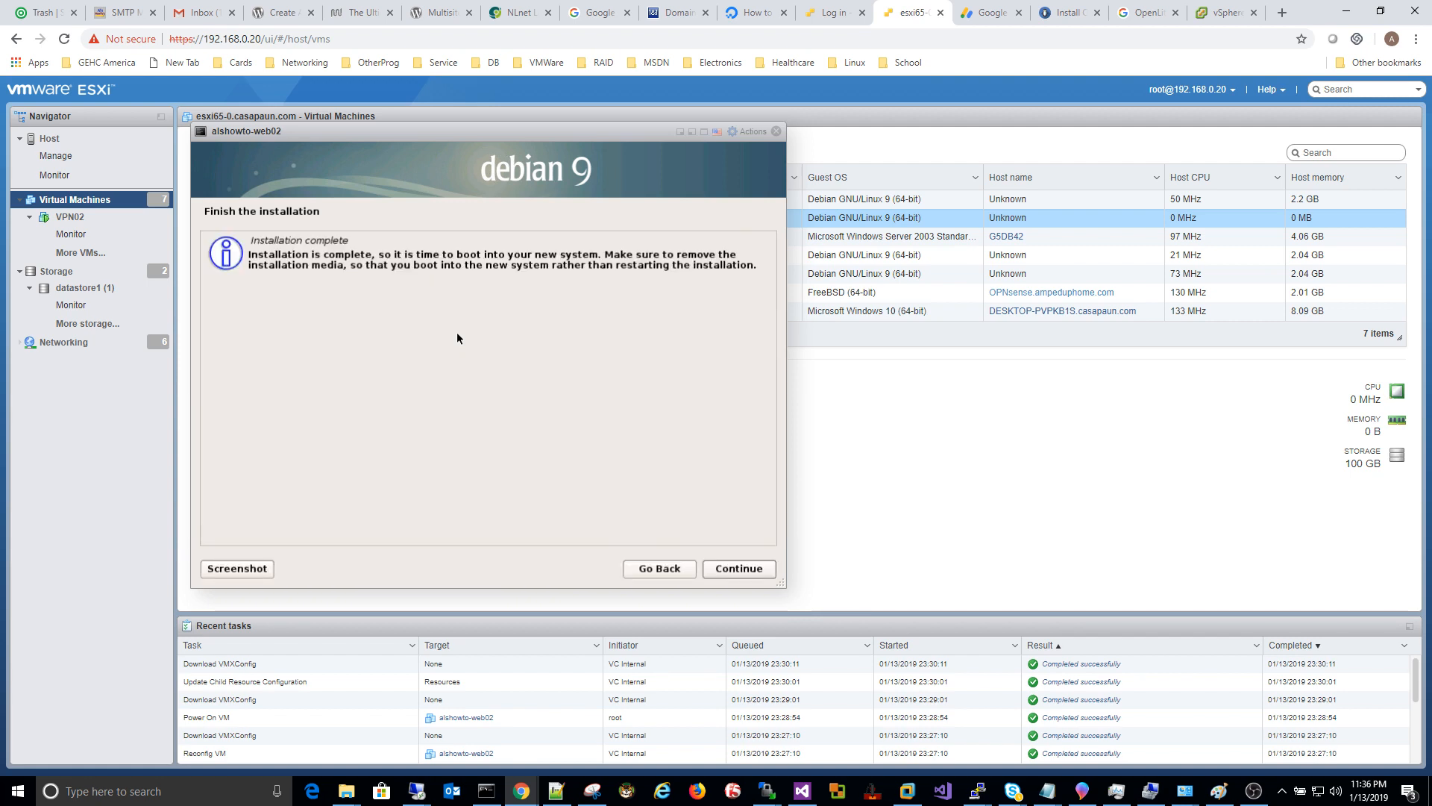
Step: Finish the installation and reboot into the new Debian system
left_click(738, 569)
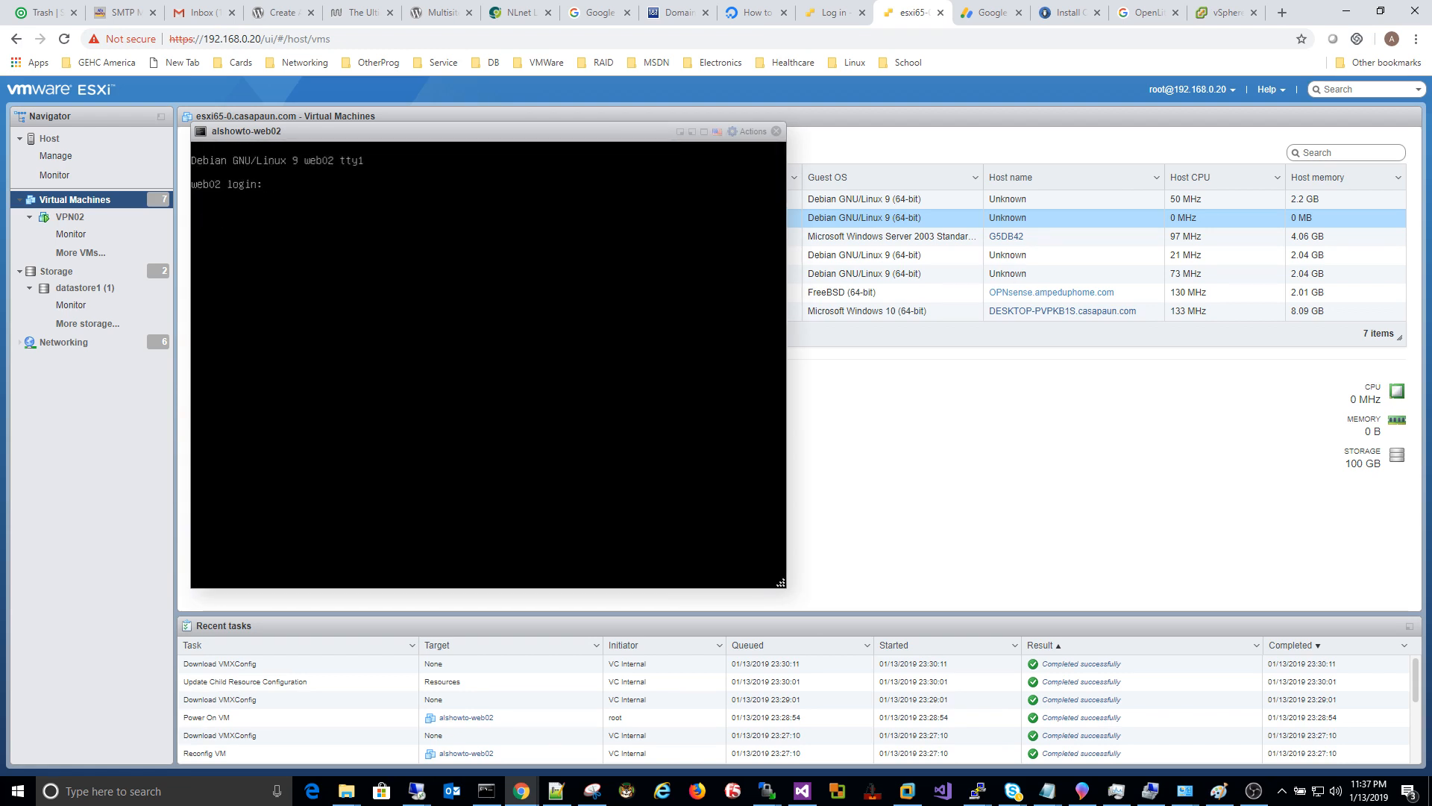
Step: Log in as root and run ip a to show ens192 at 192.168.100.79/24
type("root")
key("Return")
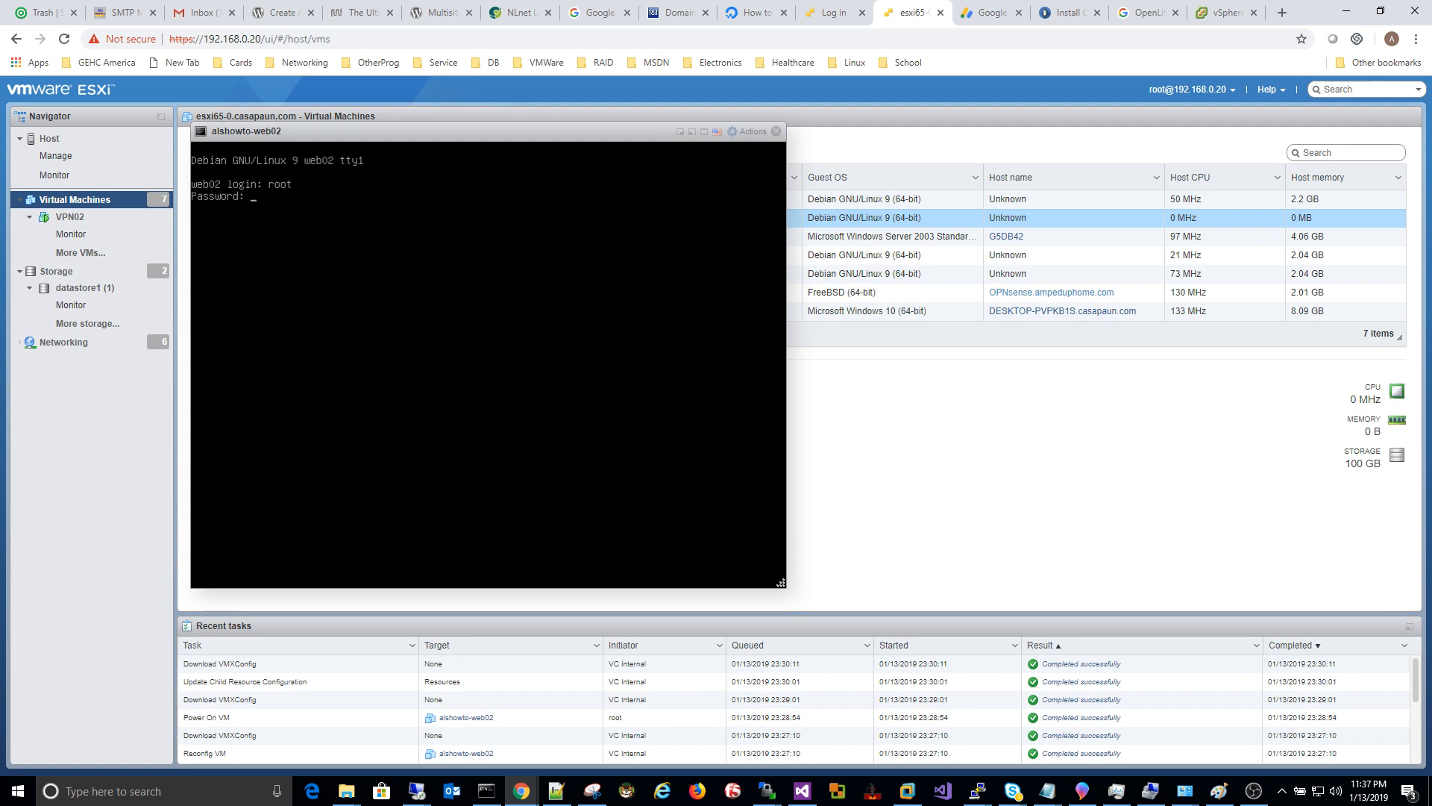
key("Return")
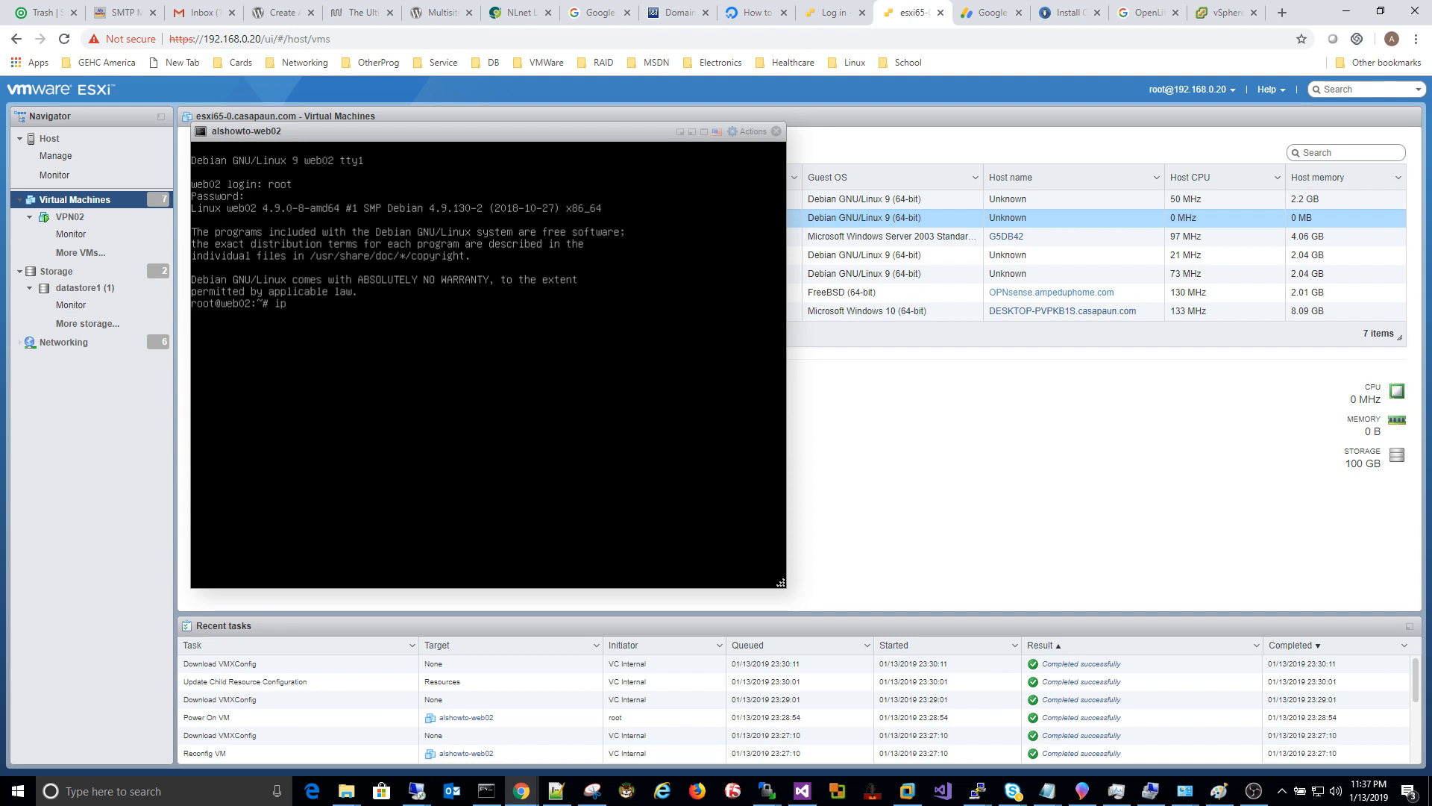
type("ip a")
key("Return")
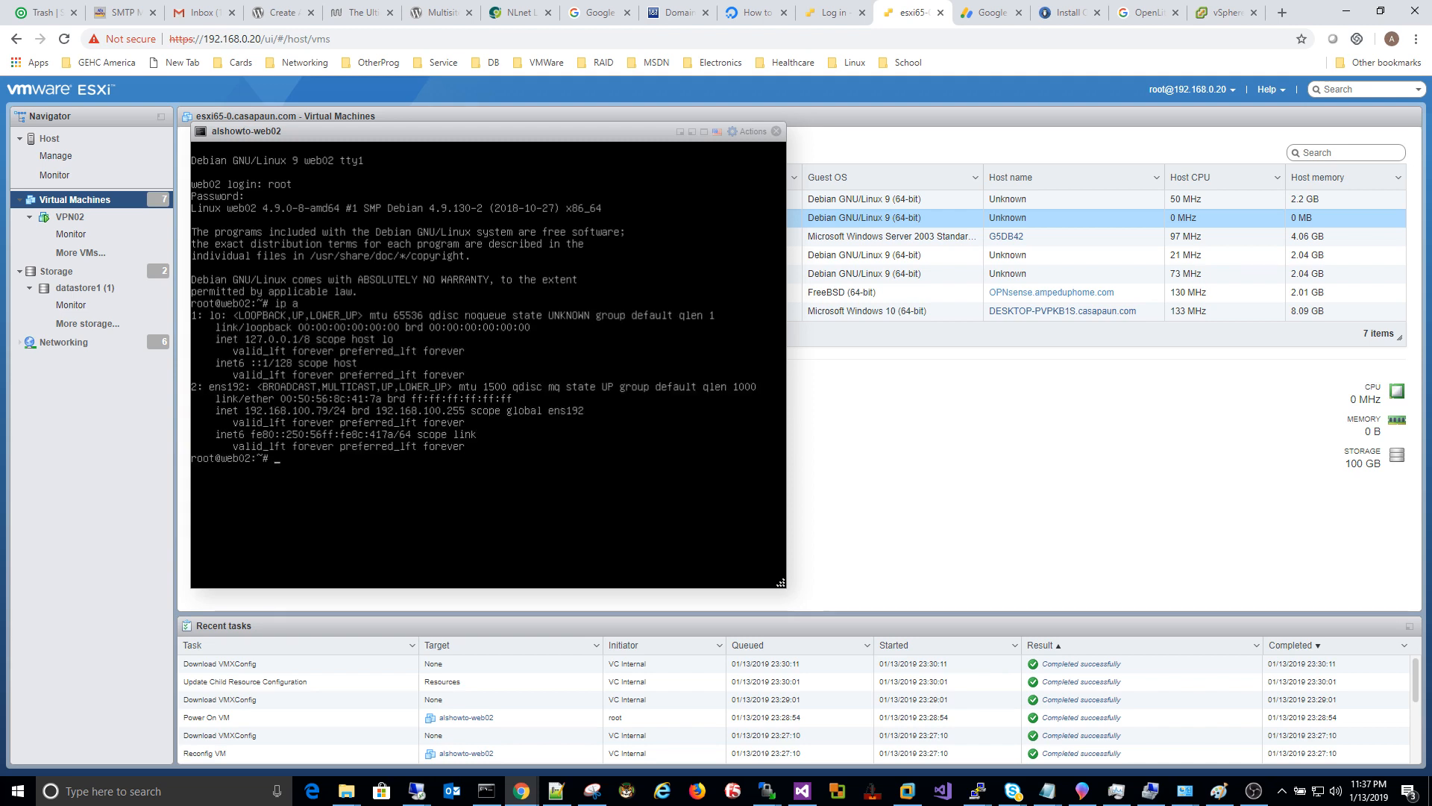